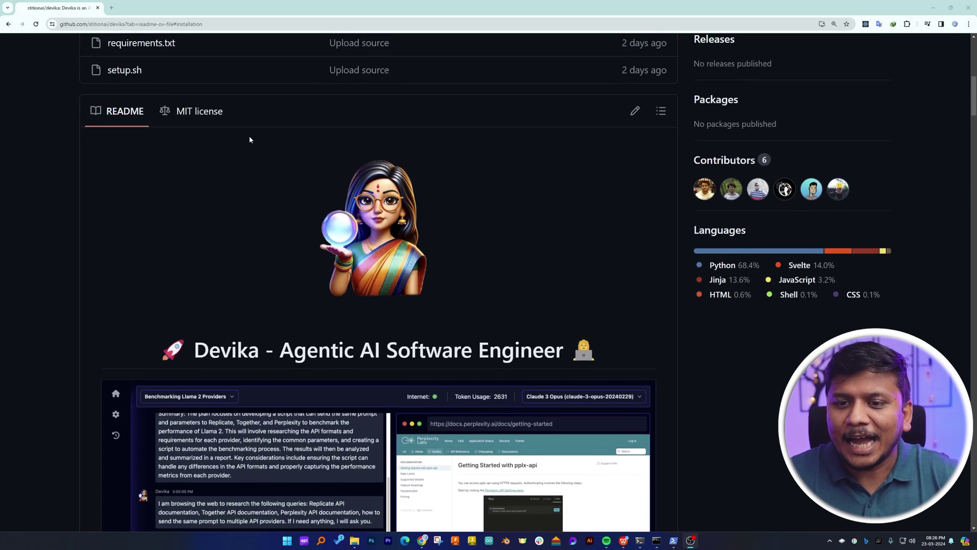
- Download the stitionai/devika repository as a ZIP archive and open the folder it was saved in
scroll(203, 102, "up", 1)
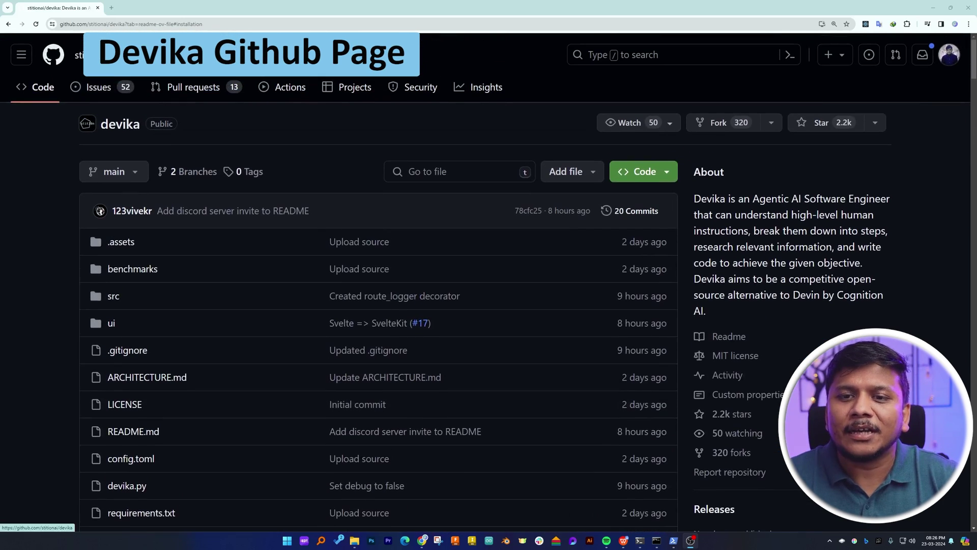
scroll(214, 152, "down", 3)
scroll(216, 136, "down", 2)
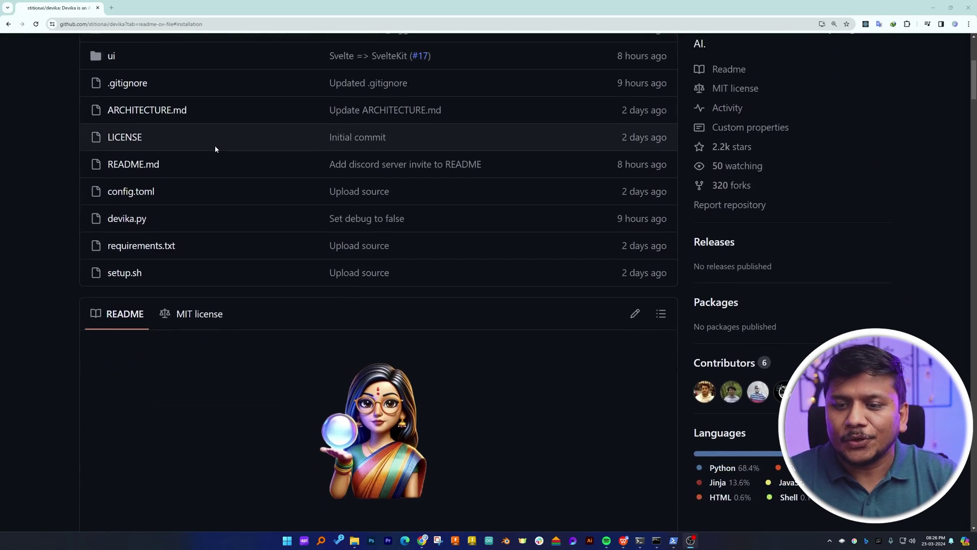
scroll(378, 131, "up", 6)
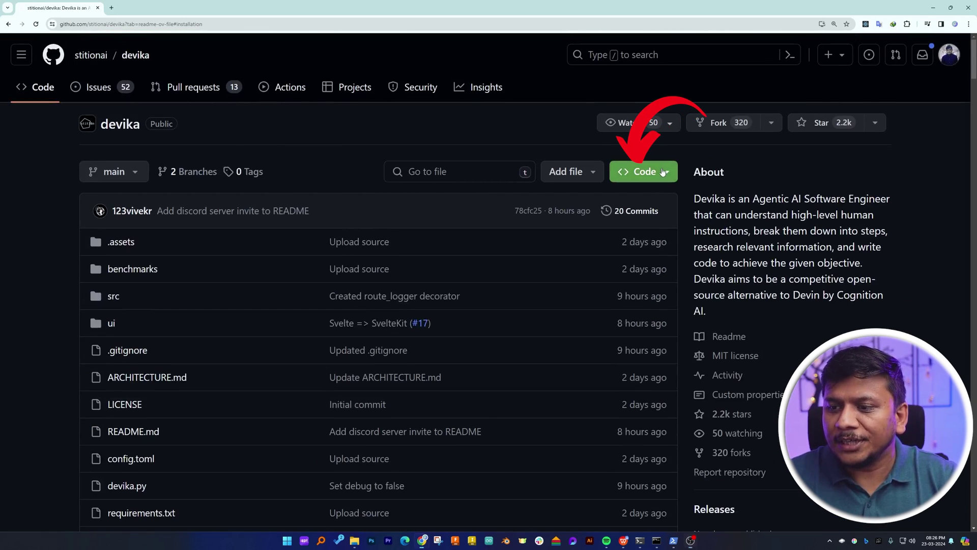
left_click(638, 176)
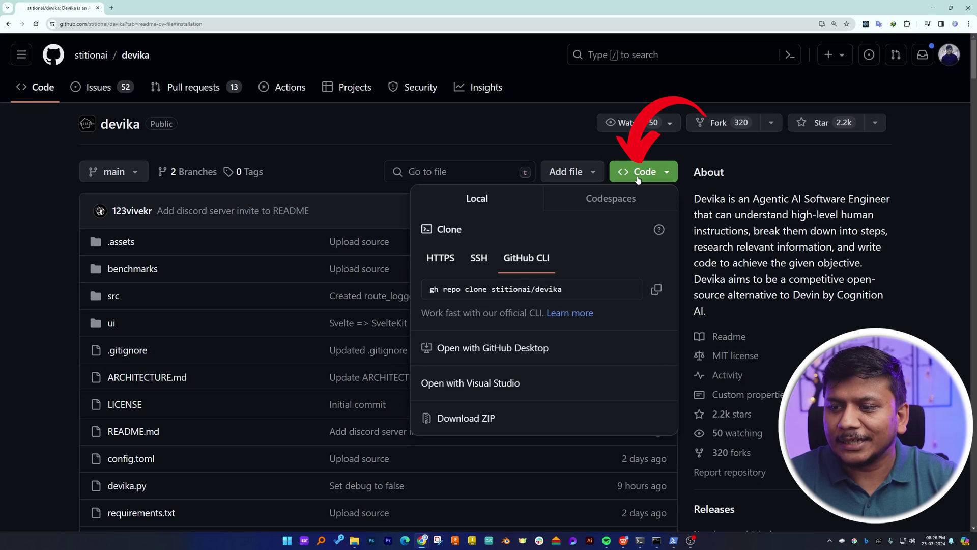
left_click(492, 417)
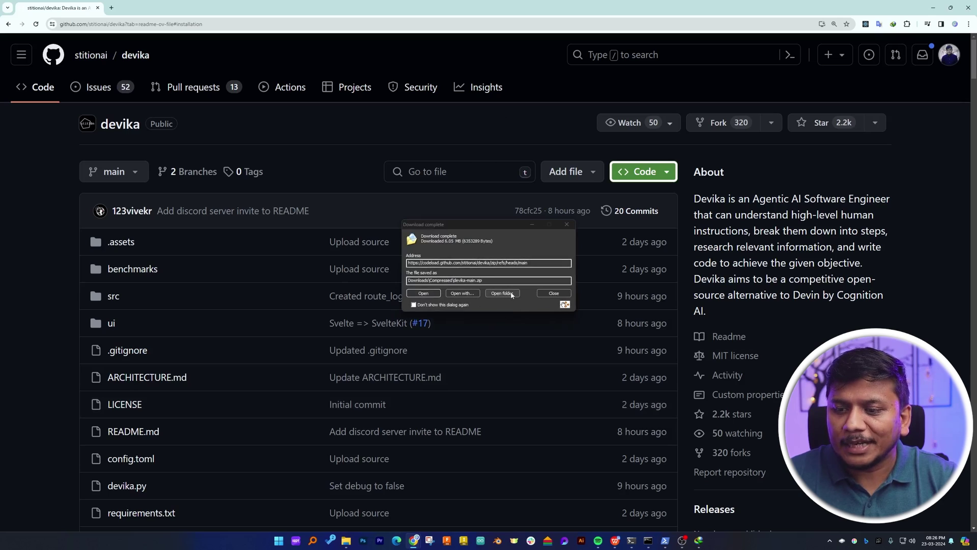
left_click(502, 293)
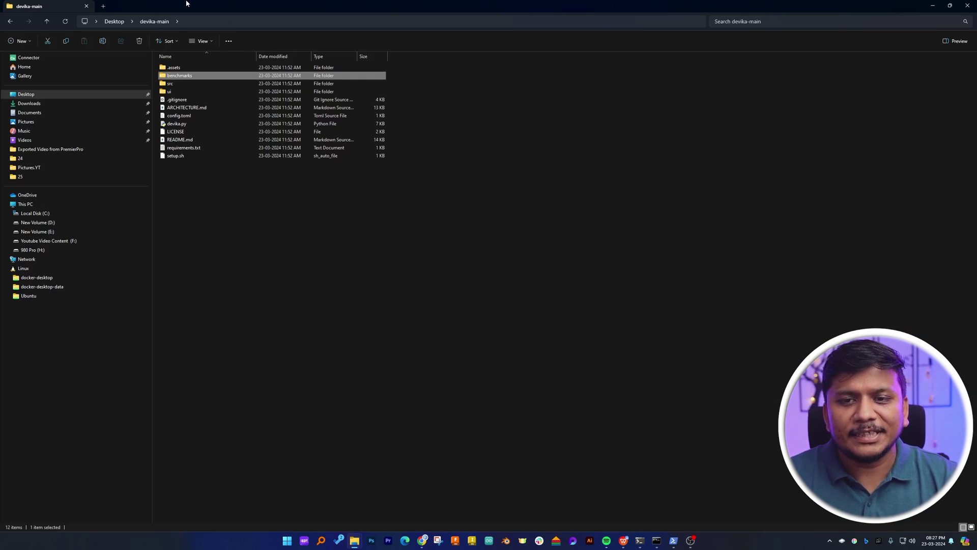
- Return to the devika GitHub page and open the Ollama link from the README's Key Features section in a new tab
left_click_drag(240, 2, 126, 196)
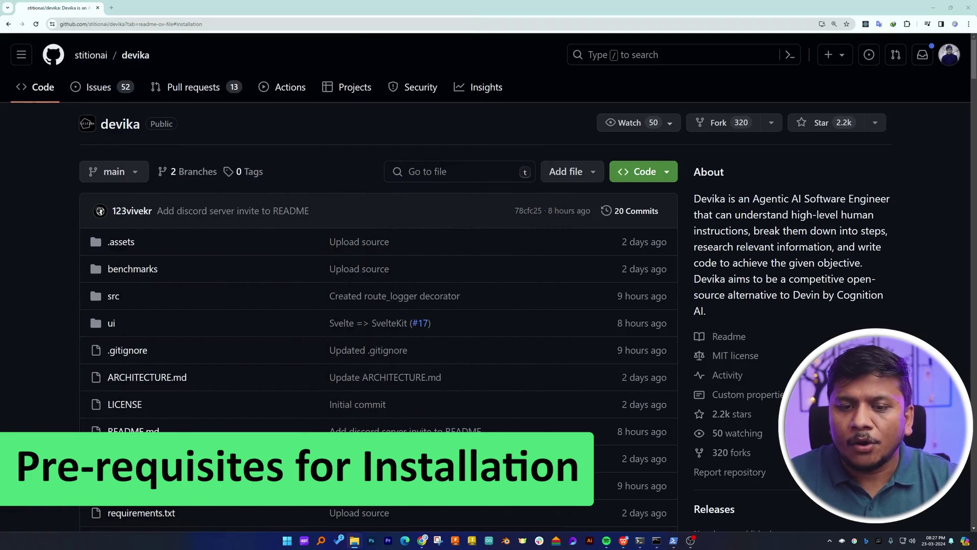
scroll(402, 231, "down", 20)
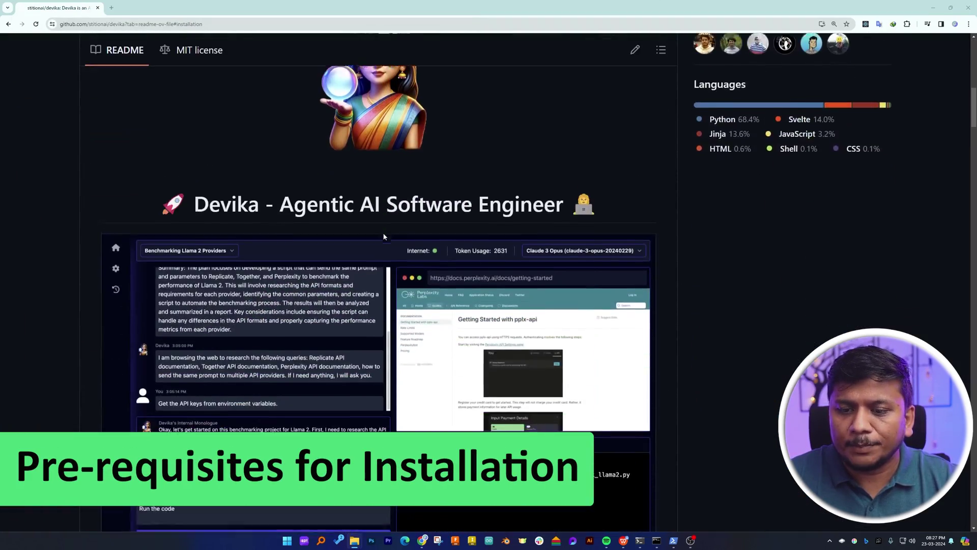
scroll(384, 236, "down", 12)
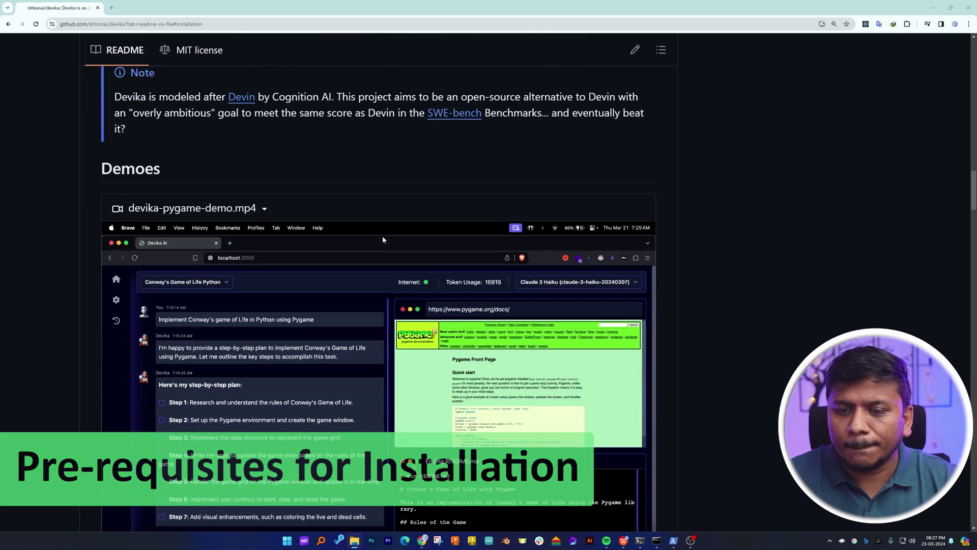
scroll(387, 239, "down", 8)
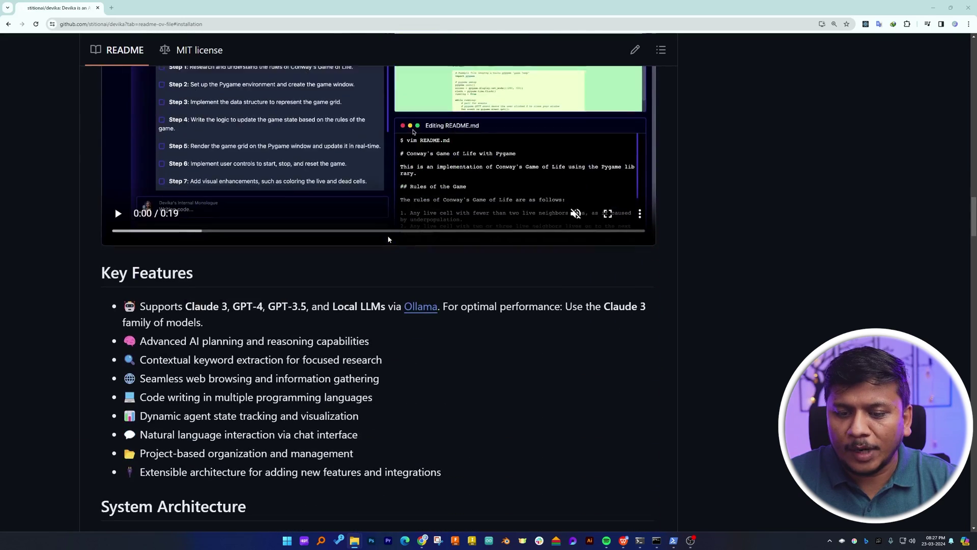
scroll(389, 239, "down", 2)
scroll(388, 236, "up", 1)
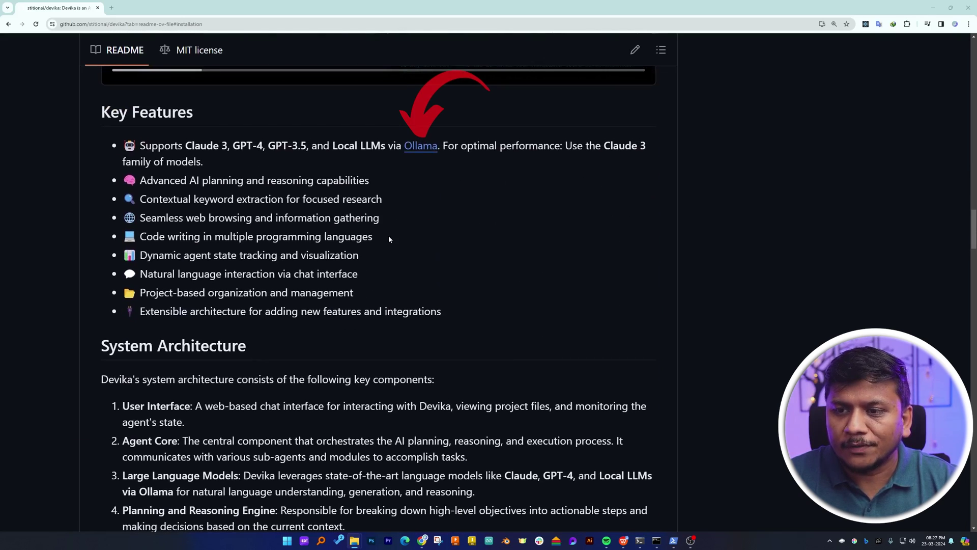
right_click(422, 154)
left_click(446, 160)
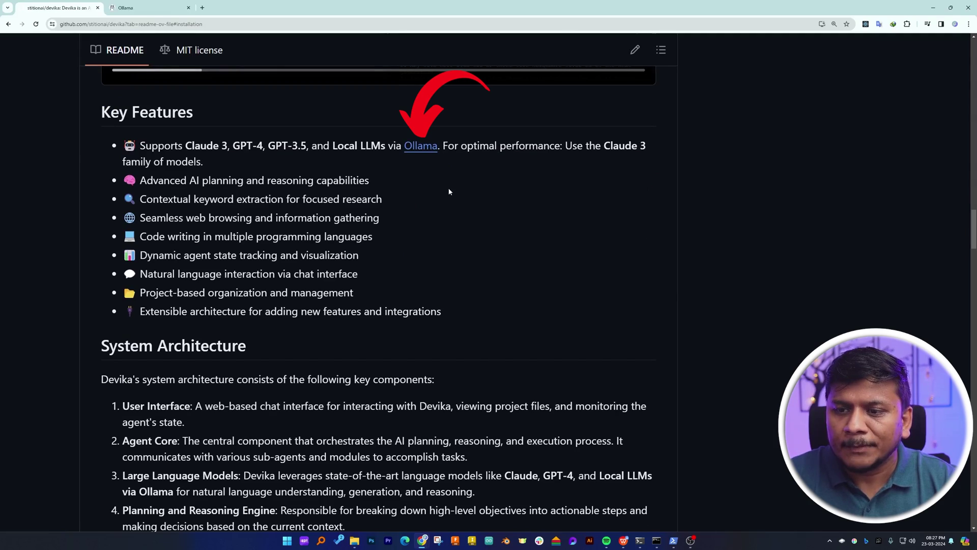
- Search the README for "bun" to locate the prerequisites listed in the Quick Start section
scroll(449, 191, "up", 15)
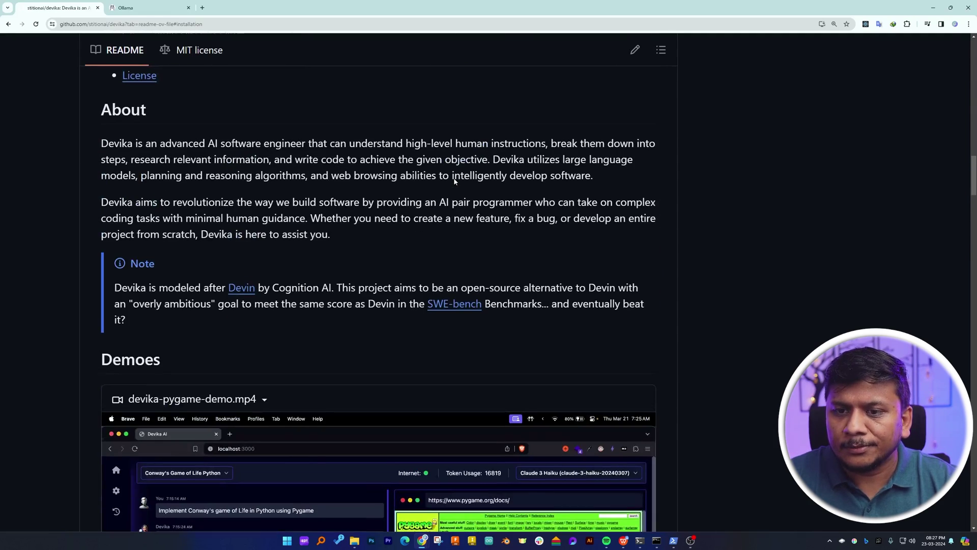
scroll(453, 177, "up", 10)
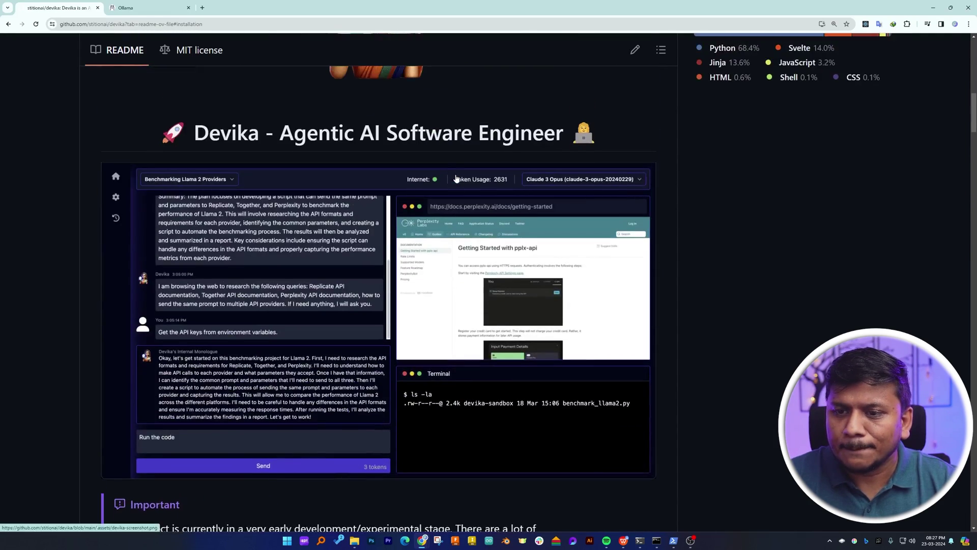
scroll(457, 182, "down", 10)
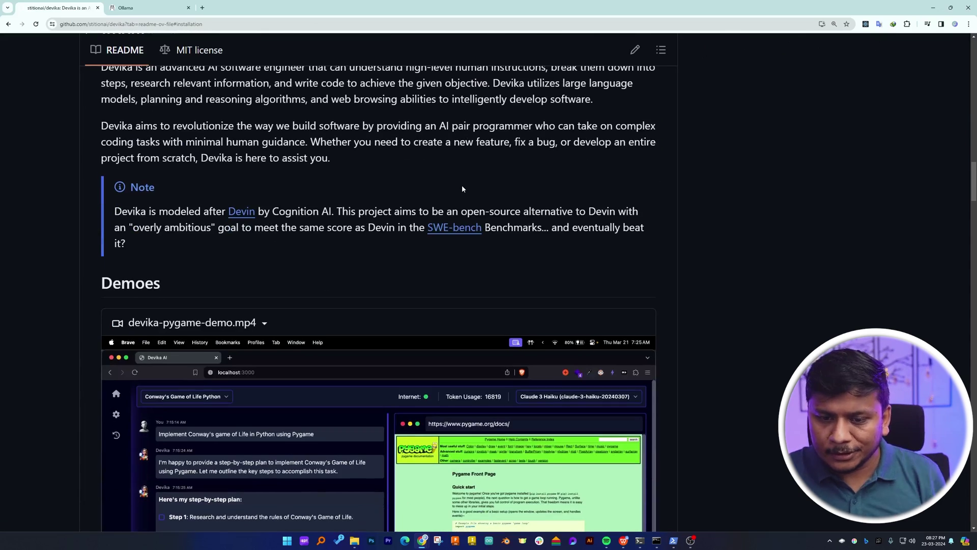
key("ctrl+f")
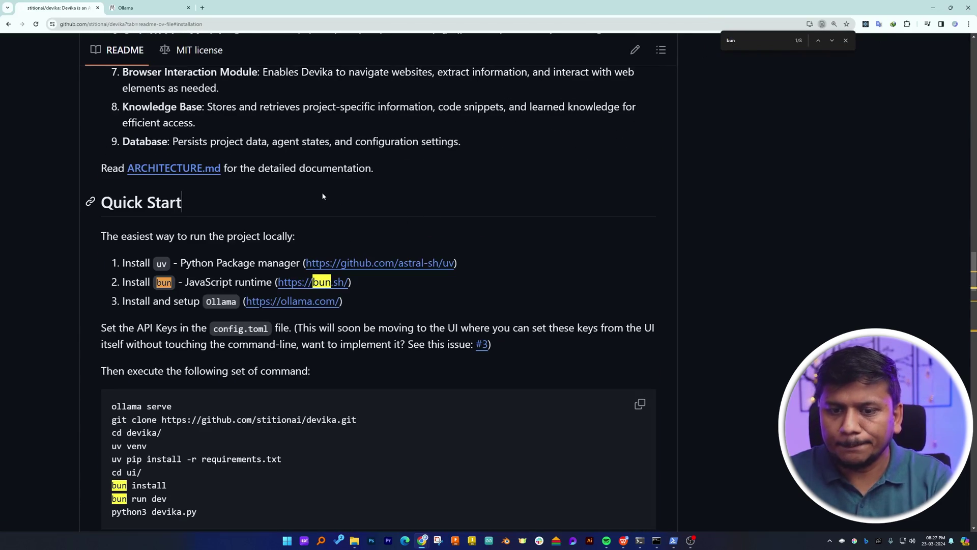
scroll(307, 237, "down", 1)
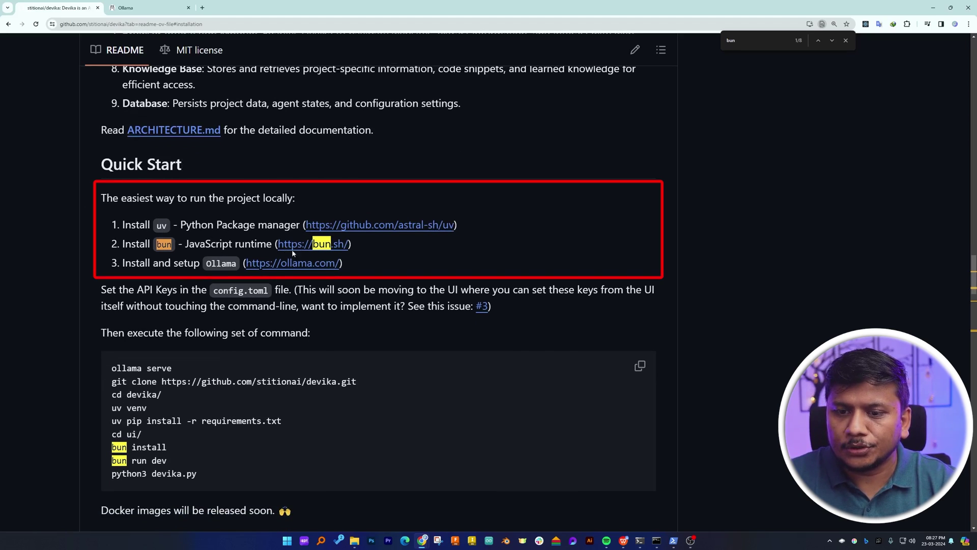
scroll(317, 242, "down", 3)
scroll(318, 244, "up", 2)
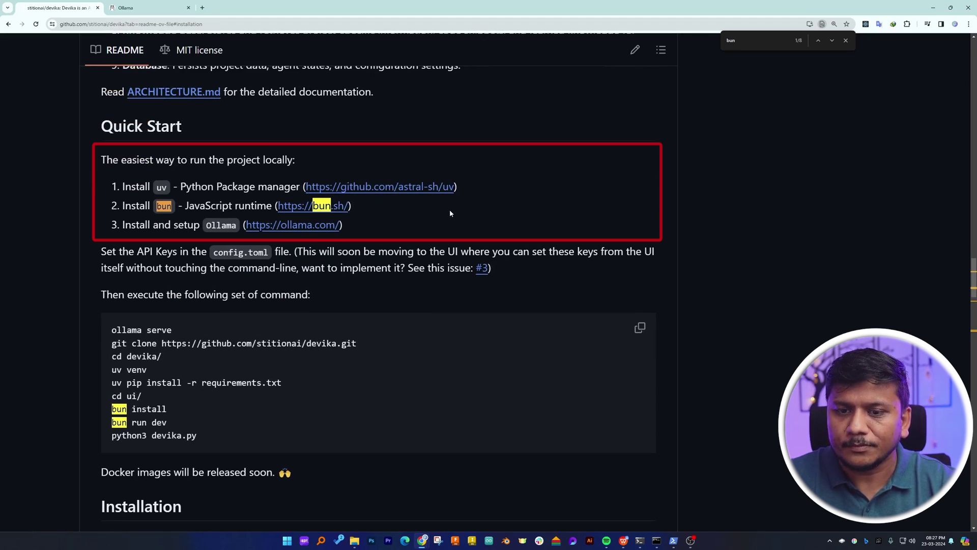
- Open the bun.sh and ollama.com links from Quick Start in new tabs and show the Bun page
right_click(344, 207)
left_click(379, 214)
right_click(336, 228)
left_click(364, 233)
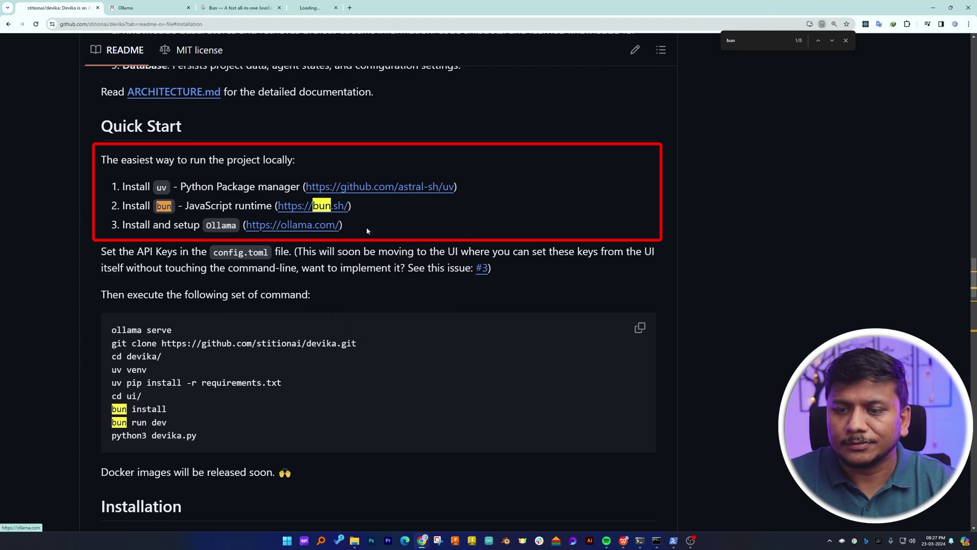
left_click(270, 8)
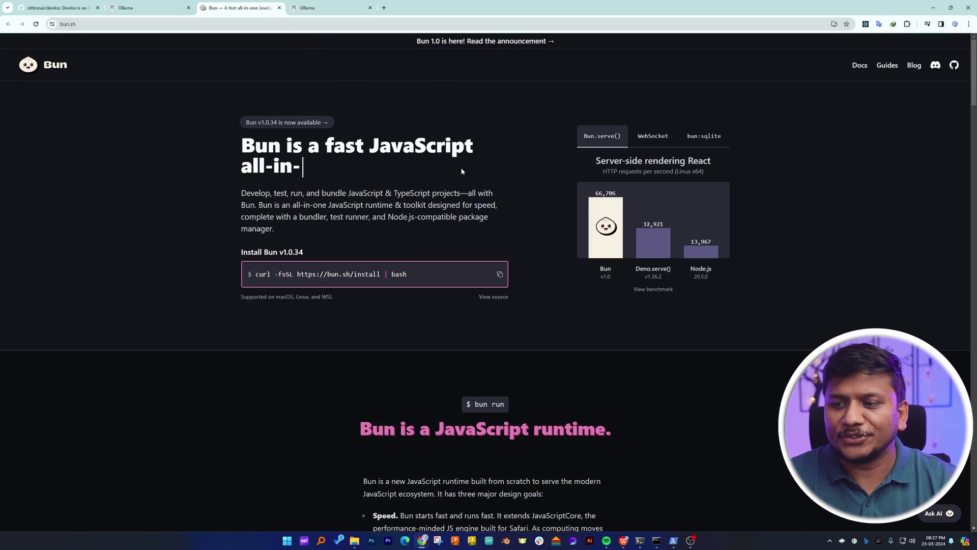
- Download the Windows preview installer from the Ollama website and open the folder containing it
left_click(356, 8)
left_click(495, 253)
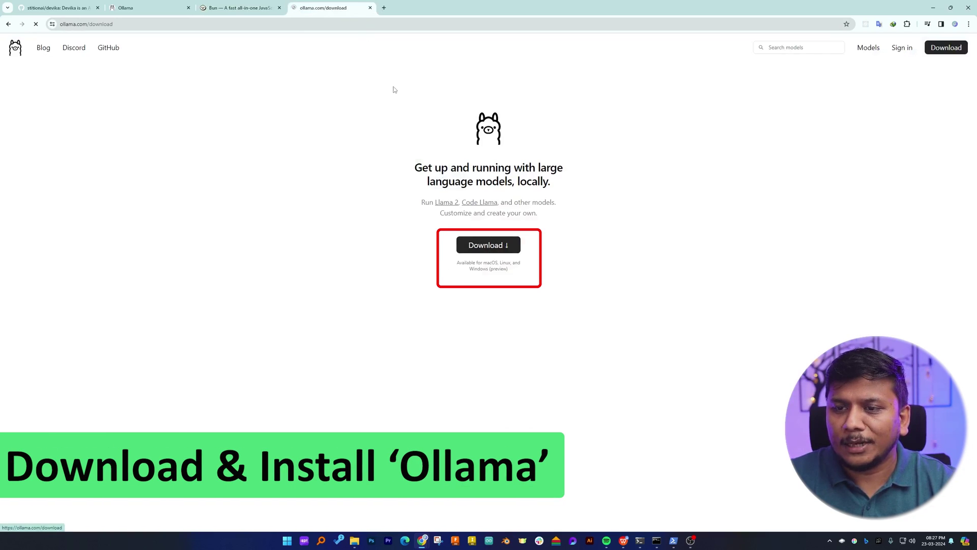
left_click(487, 202)
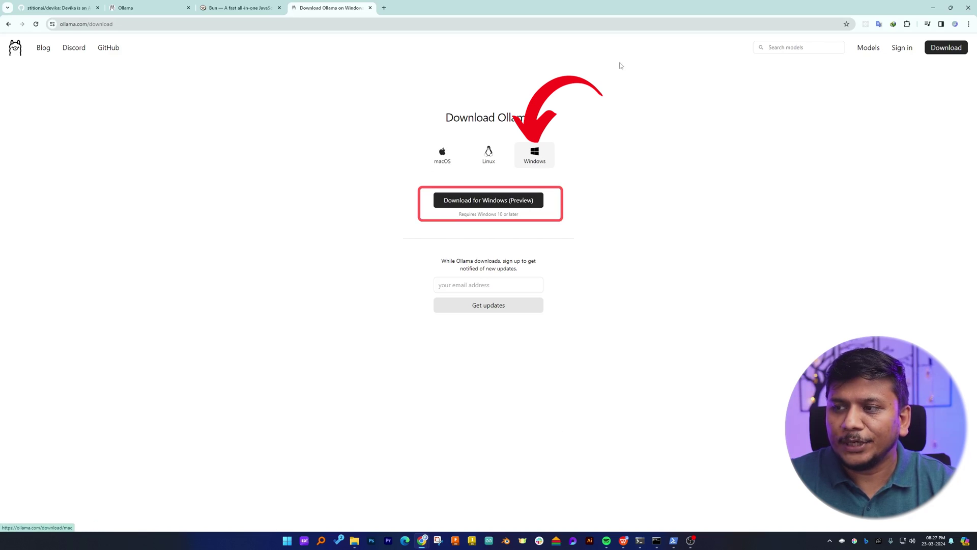
left_click(486, 303)
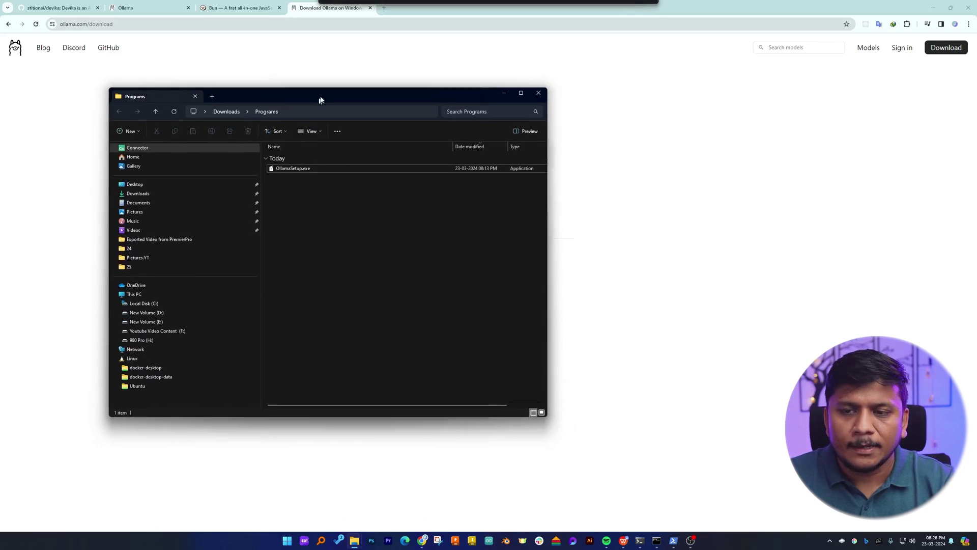
- Launch OllamaSetup.exe from the Programs download folder and install Ollama
left_click_drag(319, 100, 330, 91)
double_click(305, 159)
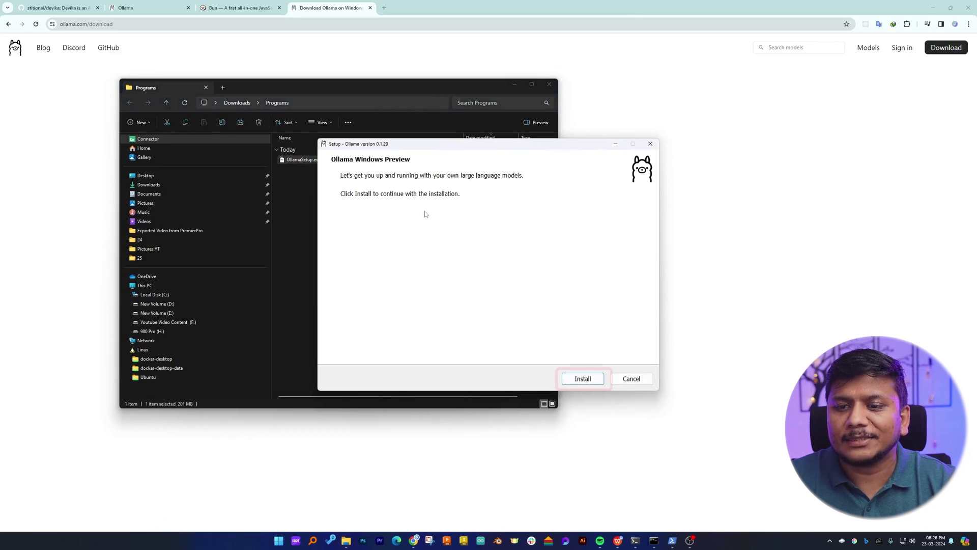
left_click(580, 377)
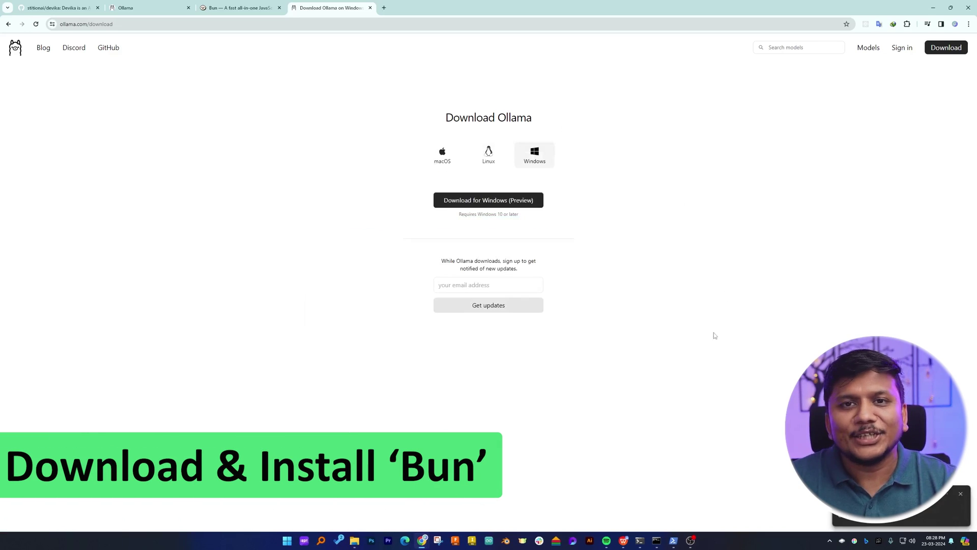
- Close the Ollama download page and examine which platforms the Bun install command supports
left_click(370, 8)
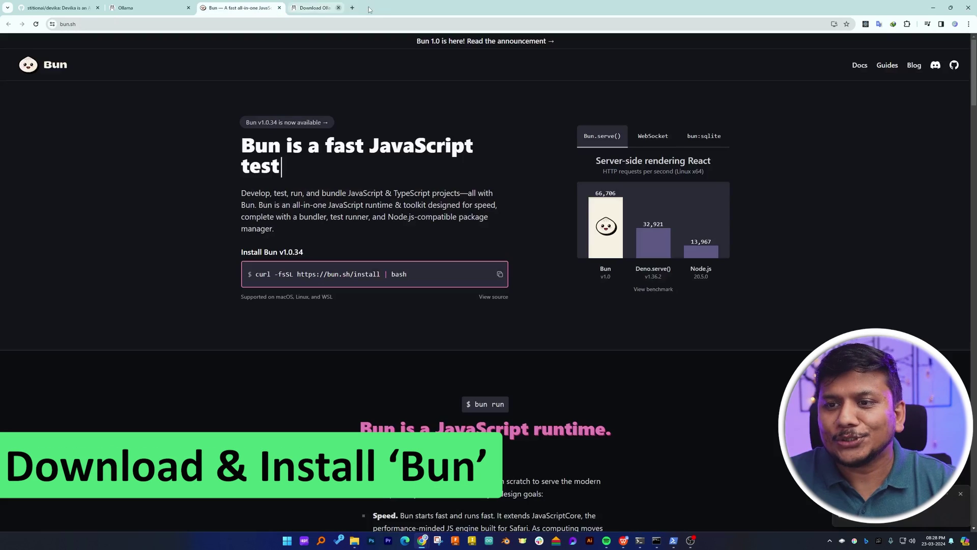
scroll(276, 121, "down", 3)
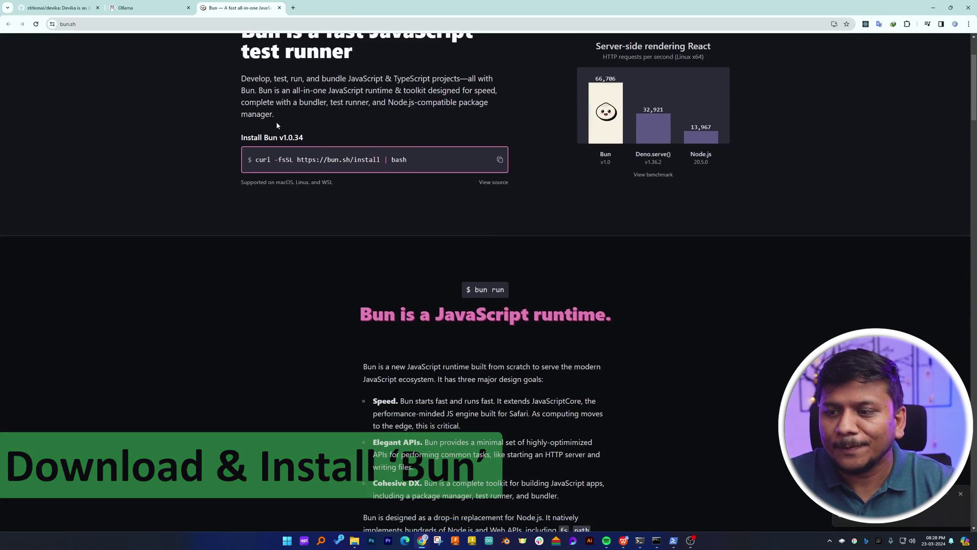
scroll(285, 122, "up", 3)
scroll(294, 123, "down", 3)
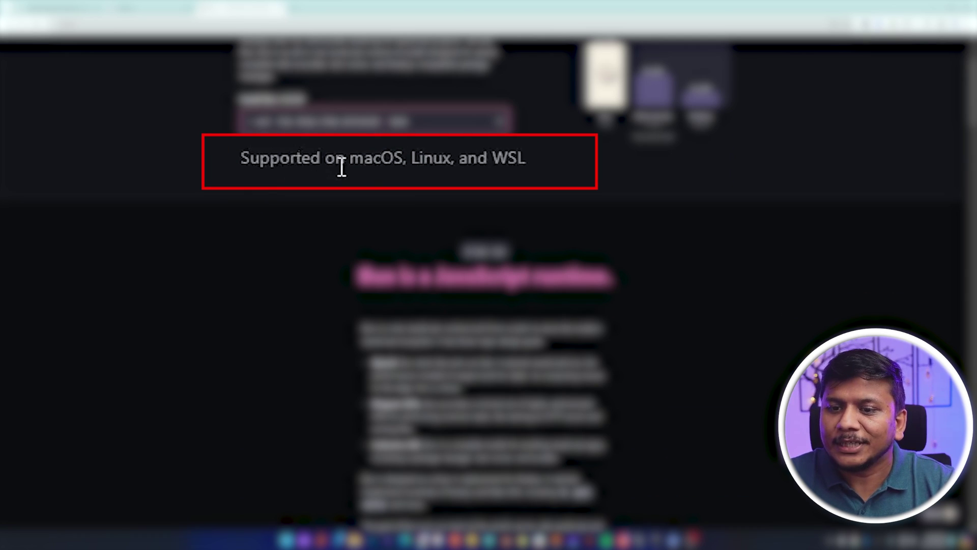
double_click(363, 163)
double_click(427, 159)
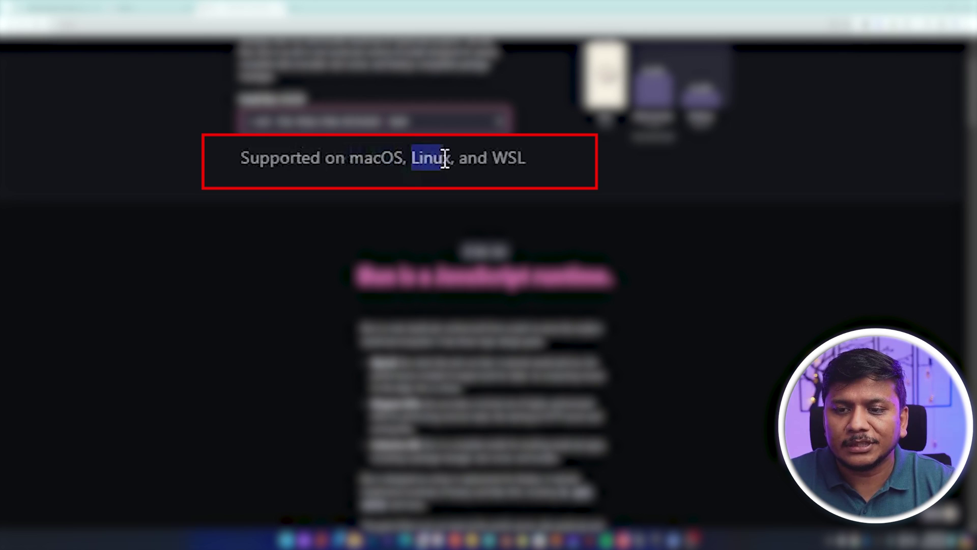
left_click_drag(488, 160, 510, 159)
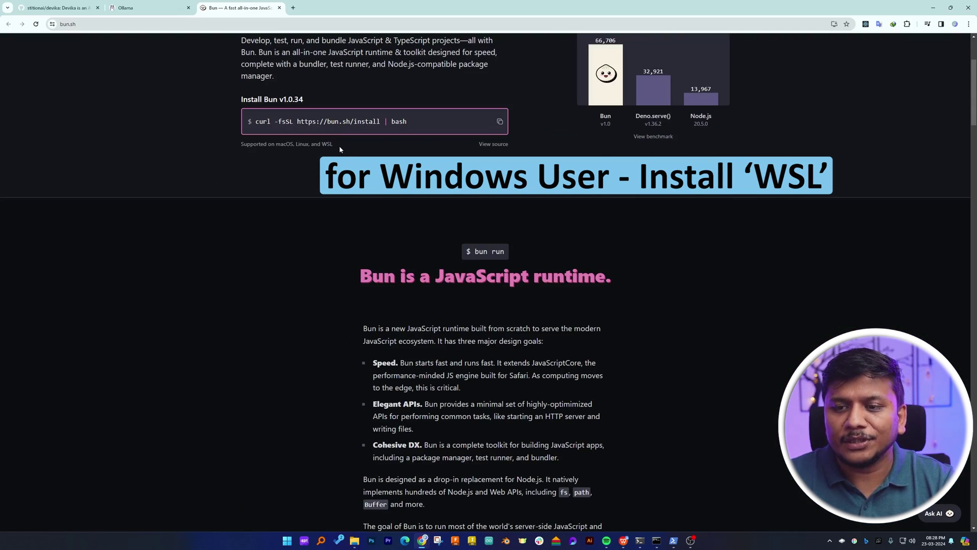
- Search Google for the term "WSL" from the Bun page and refine the query to "wsl windows"
double_click(329, 144)
right_click(333, 145)
right_click(328, 146)
left_click(359, 174)
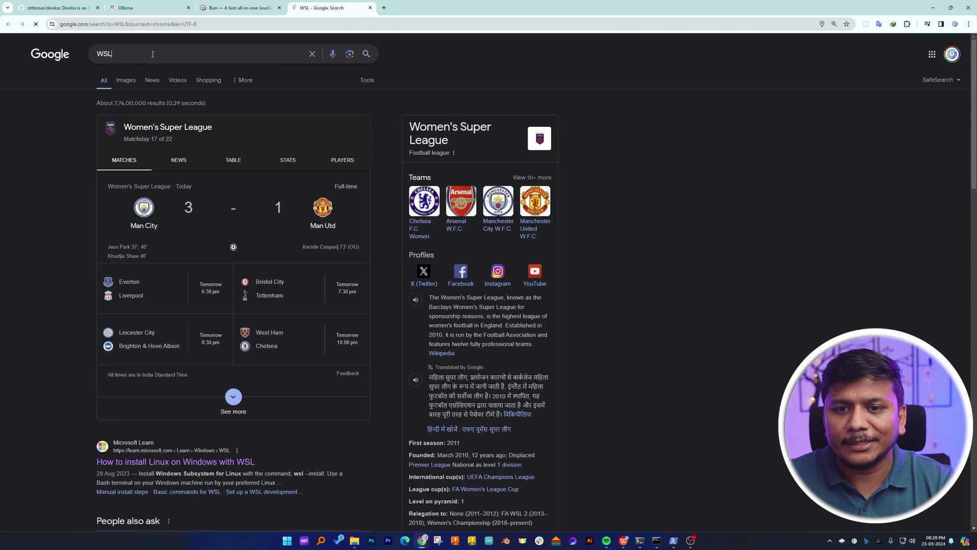
left_click(154, 54)
key("Down")
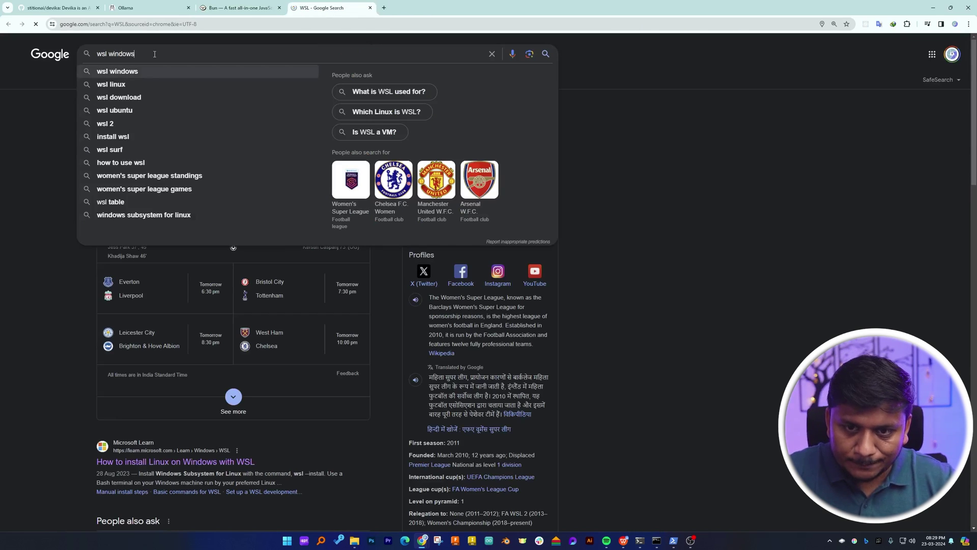
key("Return")
- Open the Microsoft Learn article "How to install Linux on Windows with WSL" and copy the wsl --install command
scroll(262, 276, "down", 3)
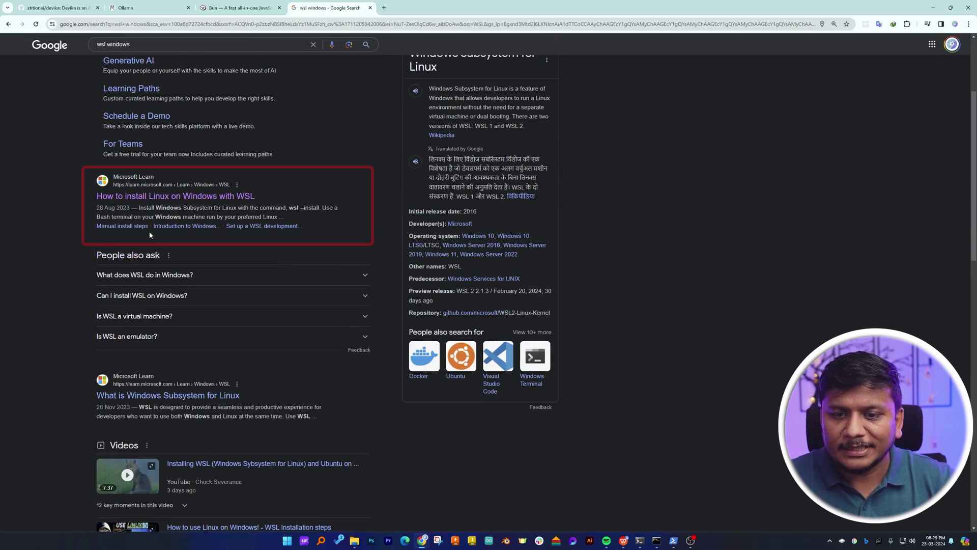
scroll(174, 192, "down", 1)
left_click(167, 121)
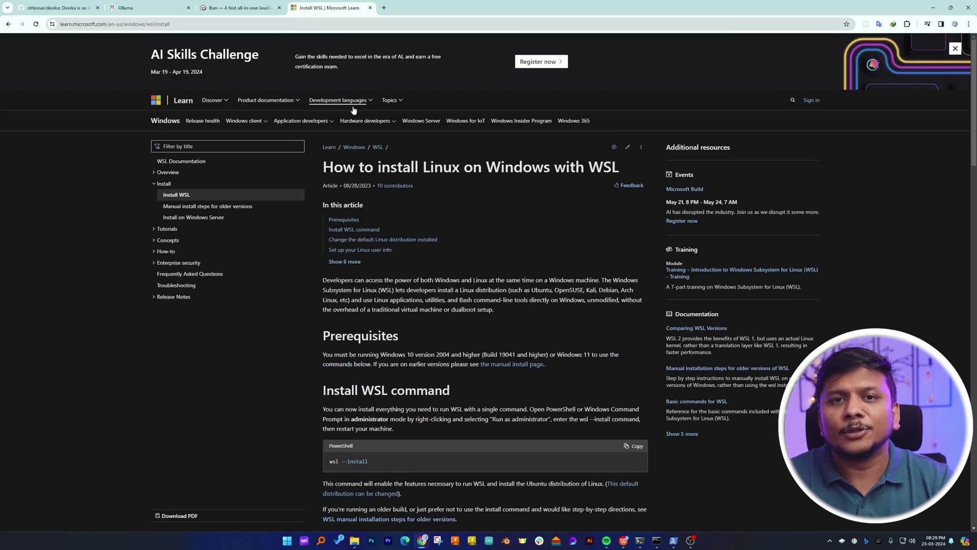
scroll(353, 110, "down", 6)
left_click(635, 144)
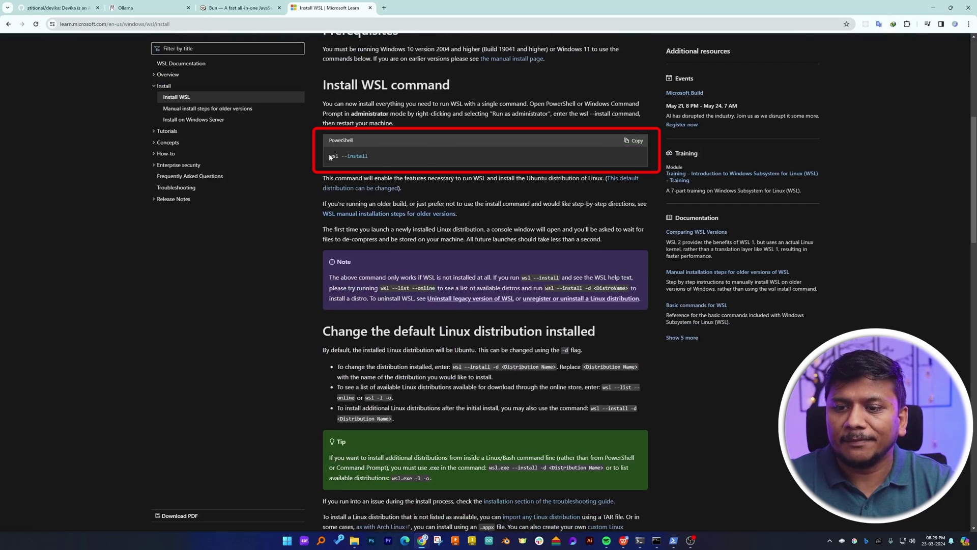
- Open Windows PowerShell as administrator and run wsl --install to install Ubuntu
left_click(297, 540)
type("po")
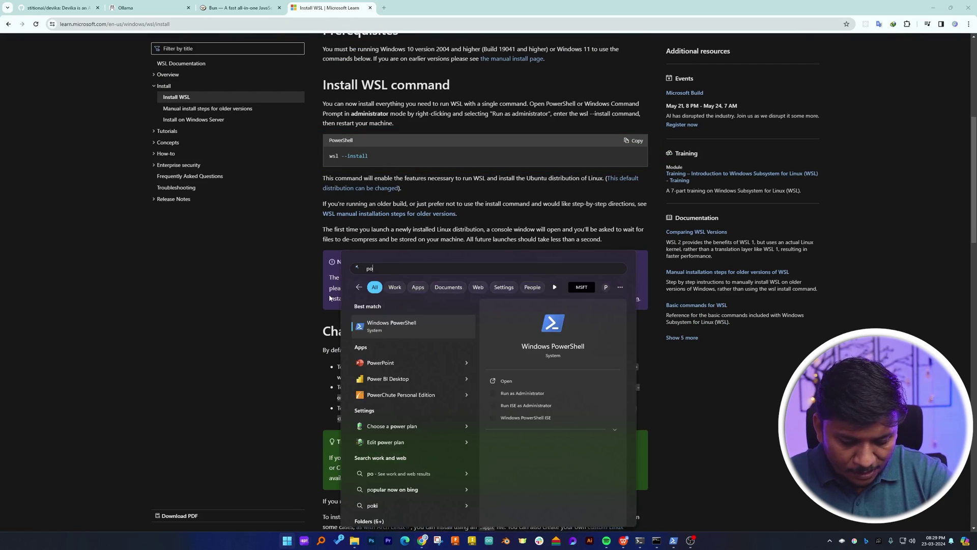
left_click(530, 394)
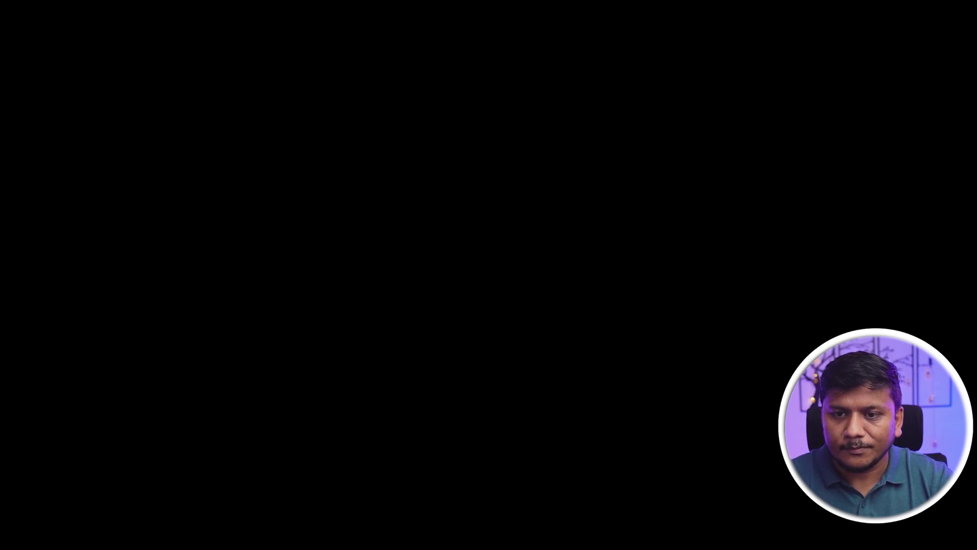
type("wsl --install")
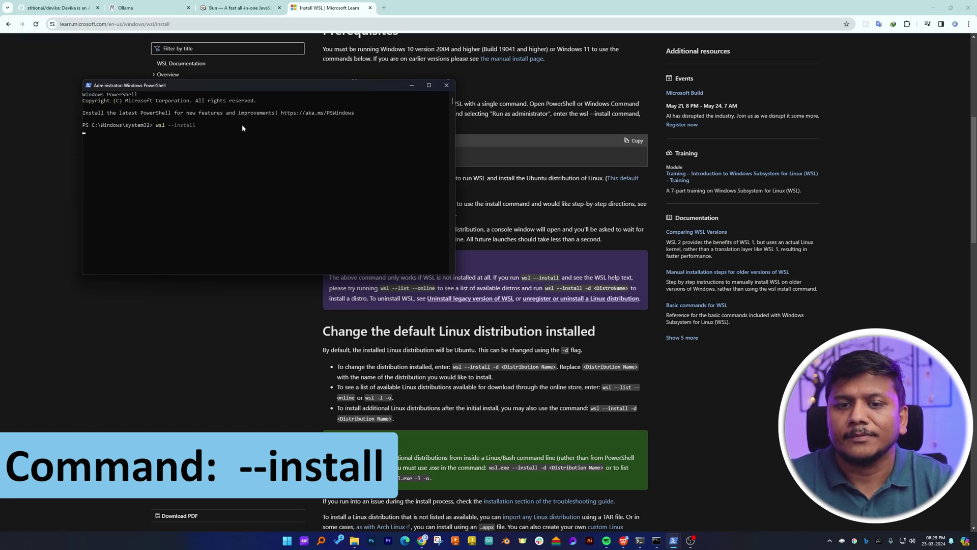
key("Return")
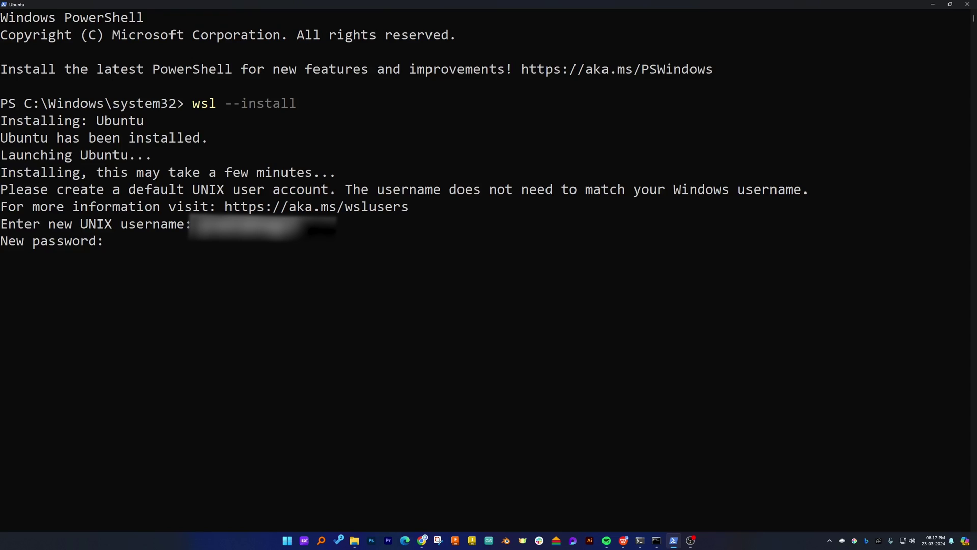
- Enter and retype the new UNIX account's password, clear the Ubuntu terminal and maximize its window
key("Return")
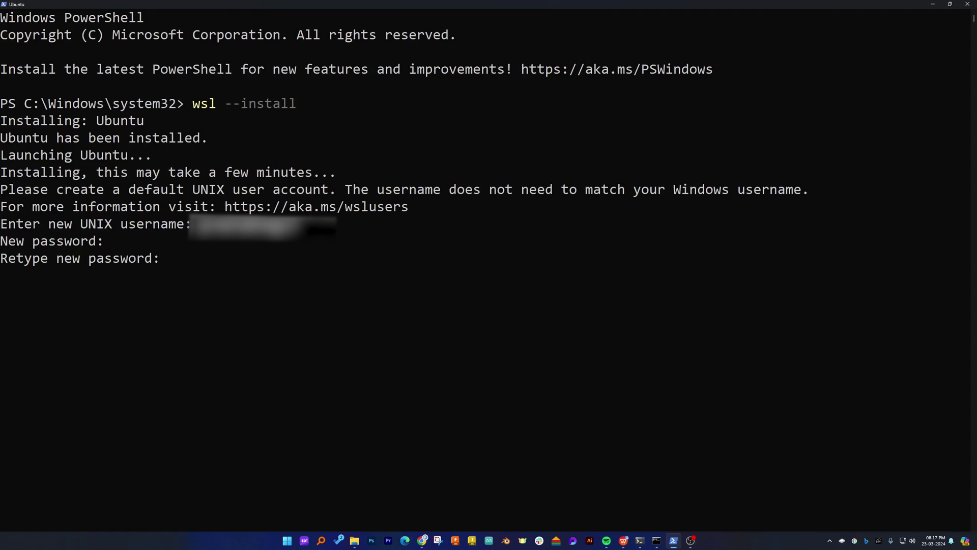
key("Return")
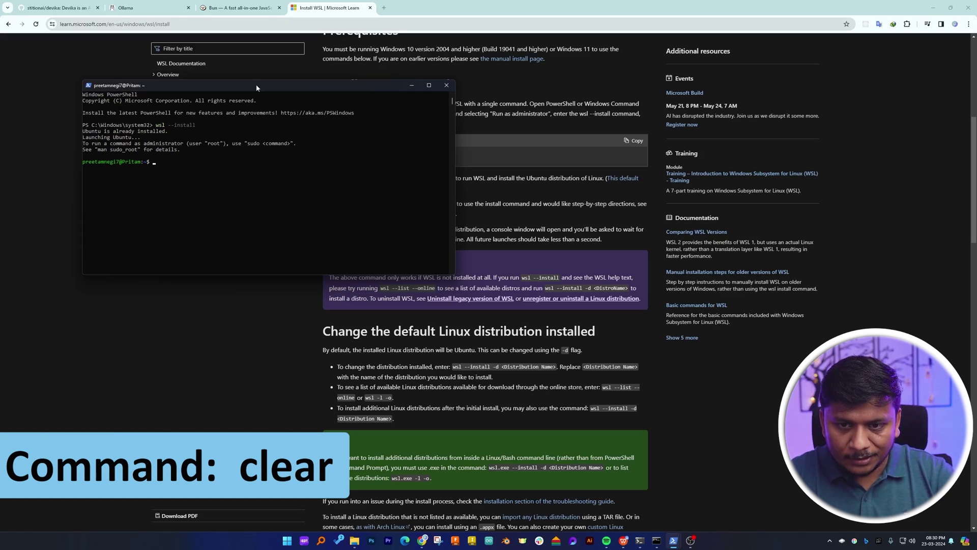
key("Return")
double_click(257, 87)
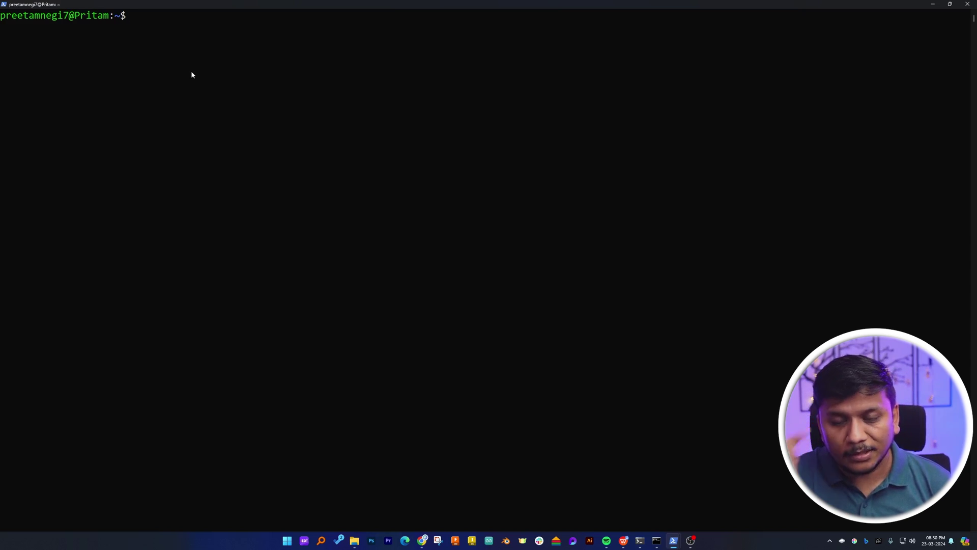
left_click_drag(323, 4, 591, 114)
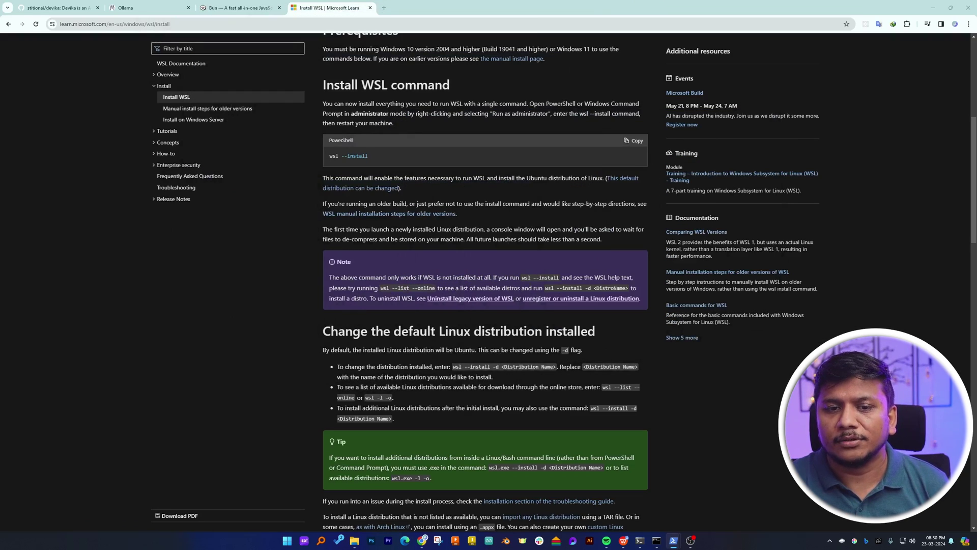
left_click(239, 7)
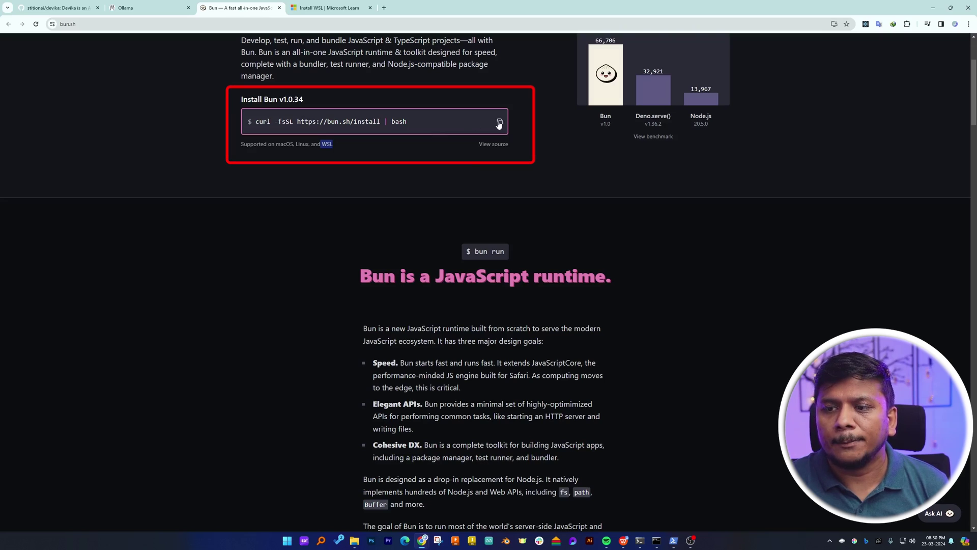
left_click(673, 541)
right_click(377, 143)
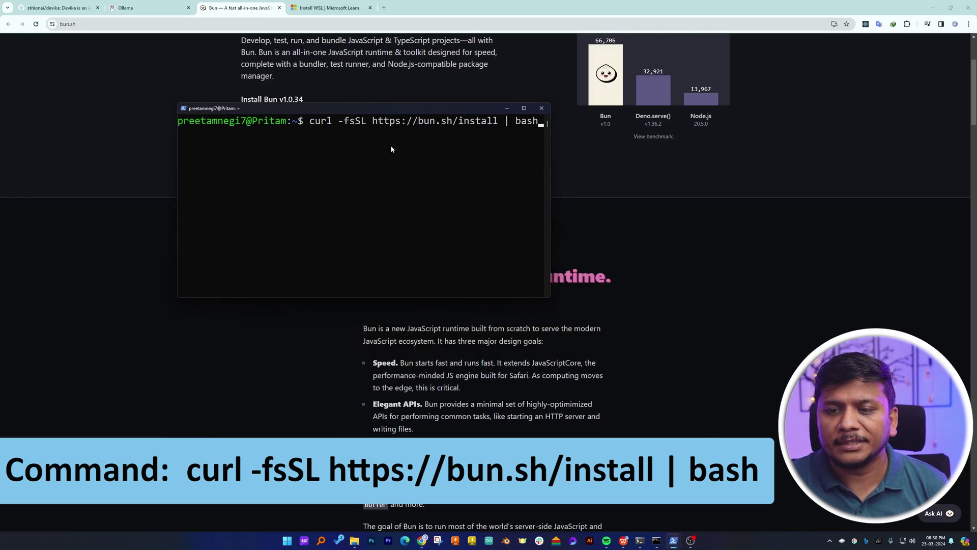
left_click(525, 108)
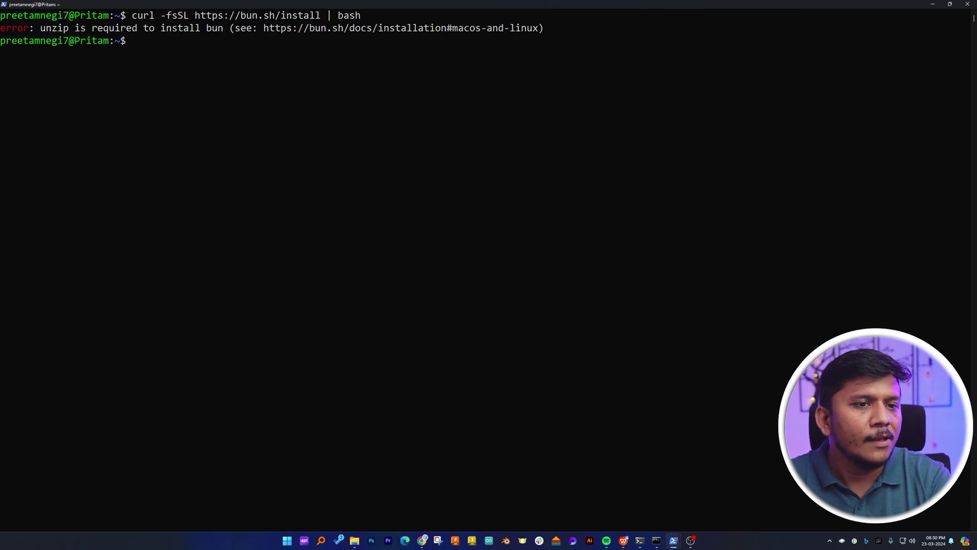
- Install the unzip package with sudo apt install unzip, entering the sudo password
key("alt+Tab")
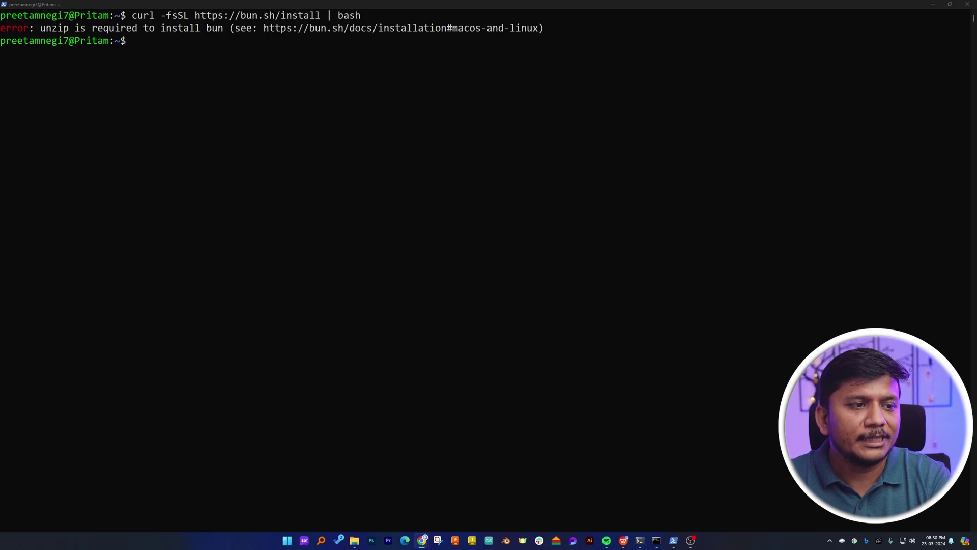
left_click(204, 57)
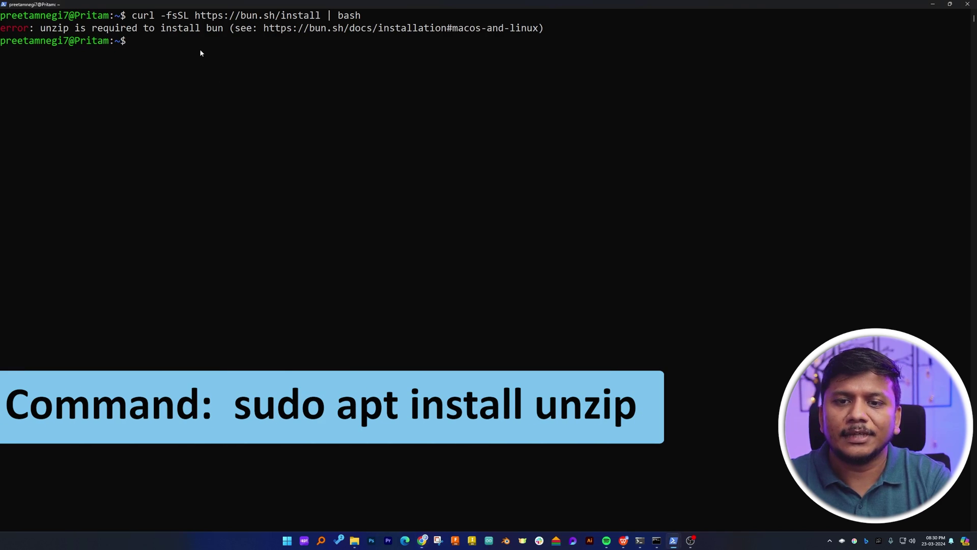
key("ctrl+v")
key("Return")
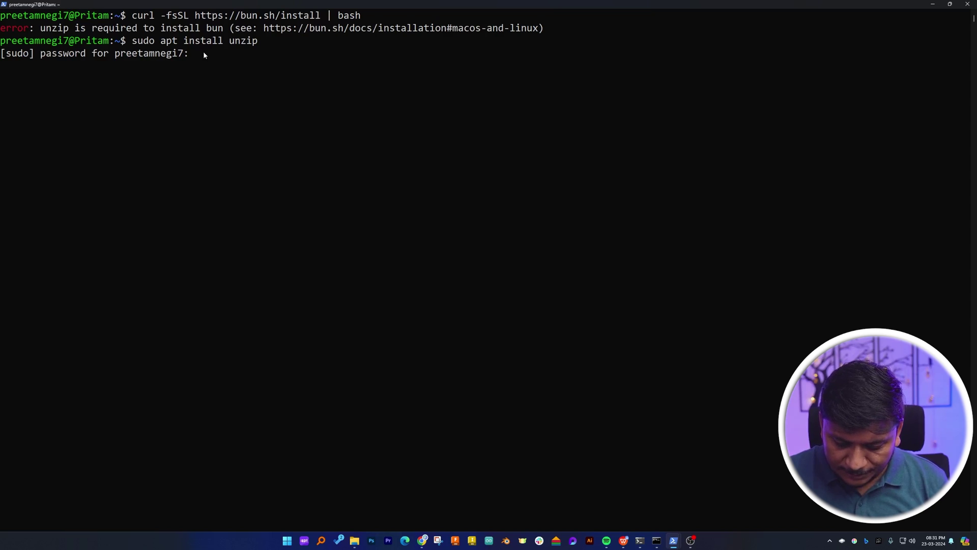
key("Return")
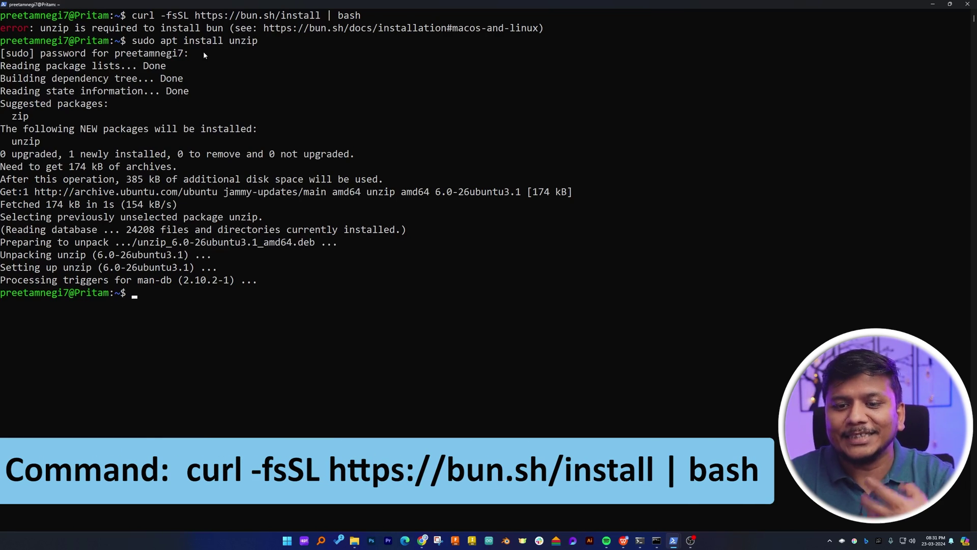
key("Up")
key("Up")
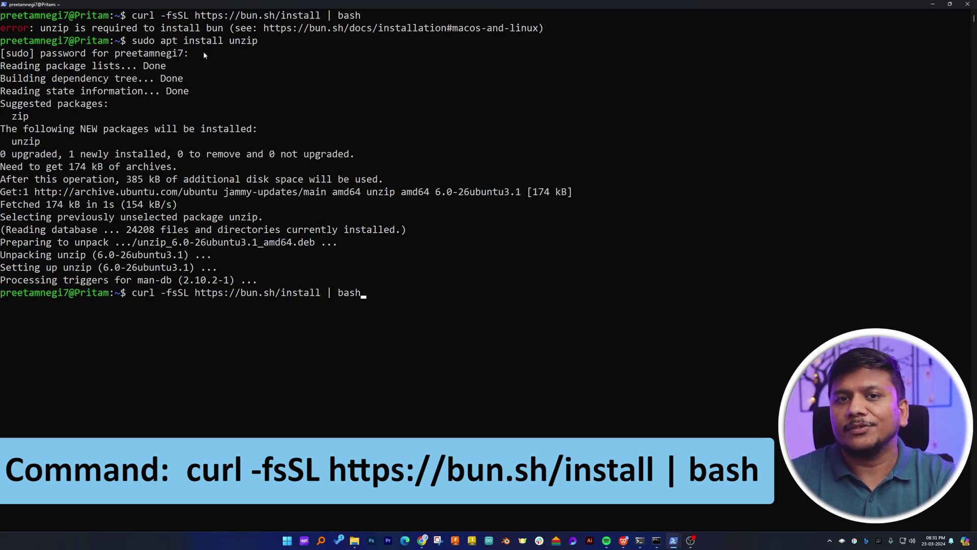
key("Return")
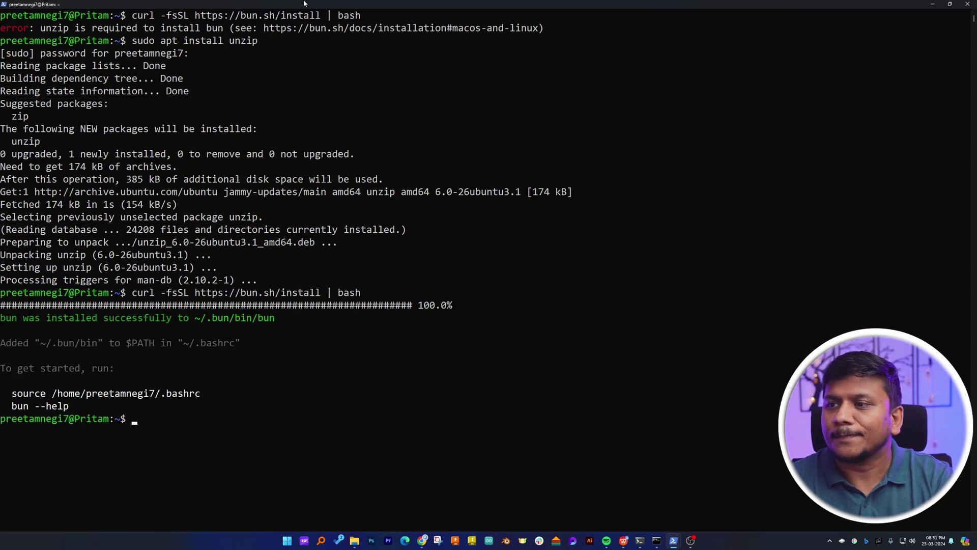
left_click(962, 4)
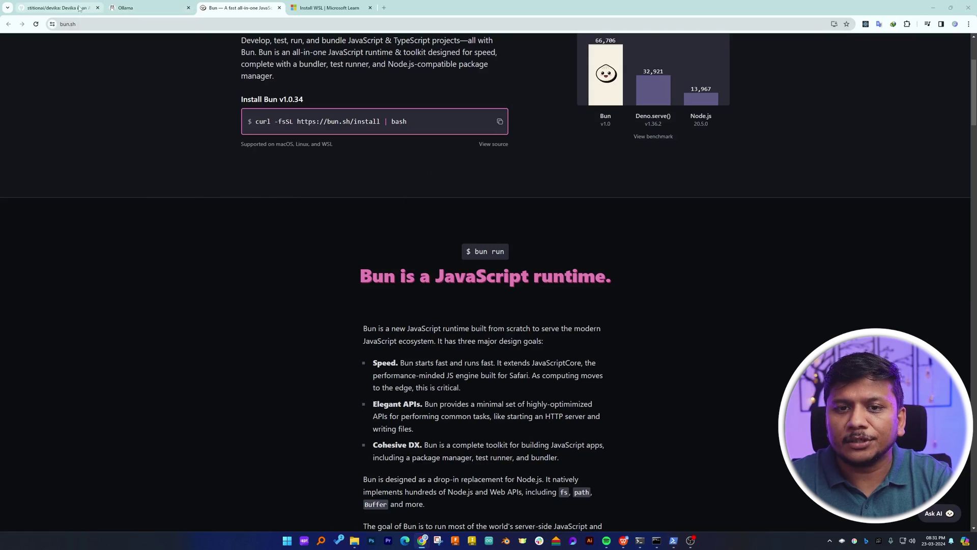
- Return to the Devika README's Quick Start and open the uv Python package manager repository in a new browser tab
left_click(61, 7)
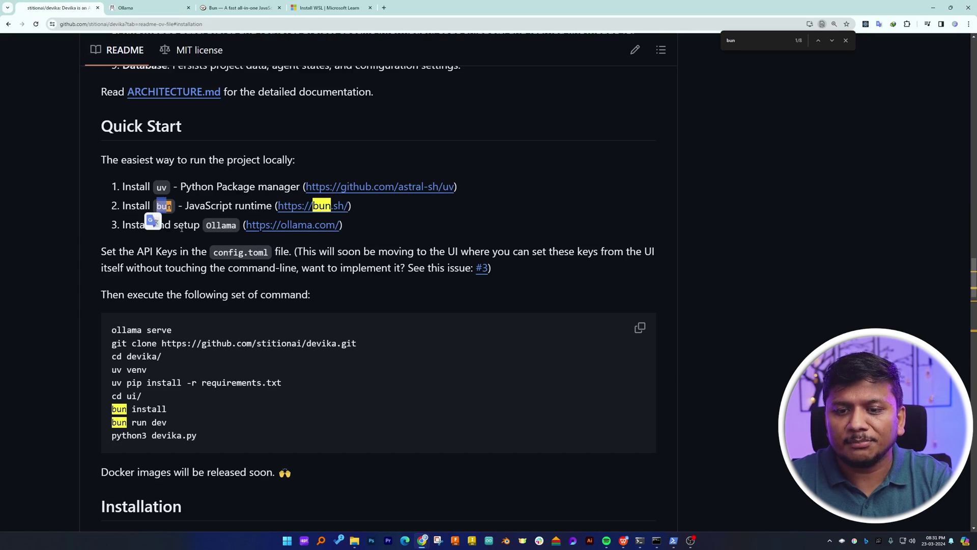
left_click_drag(174, 226, 214, 230)
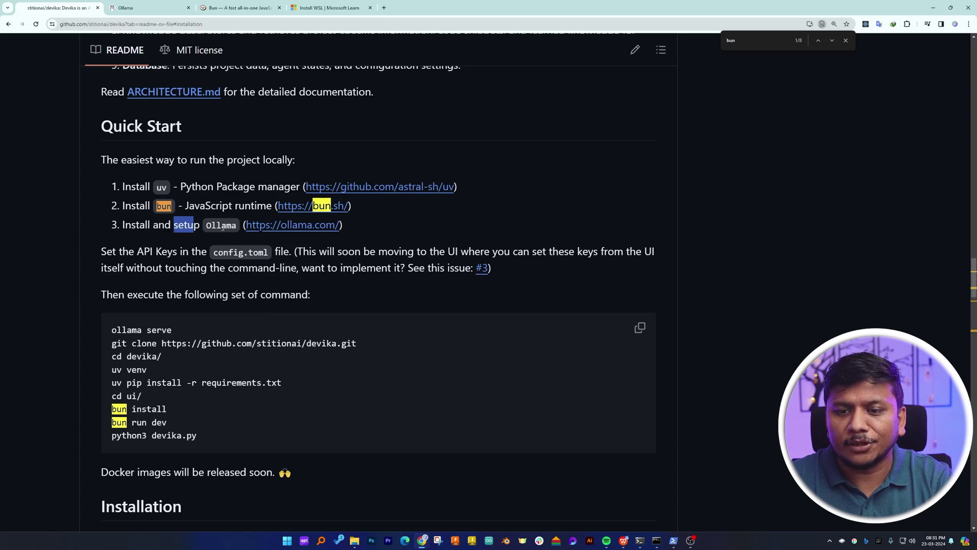
double_click(220, 227)
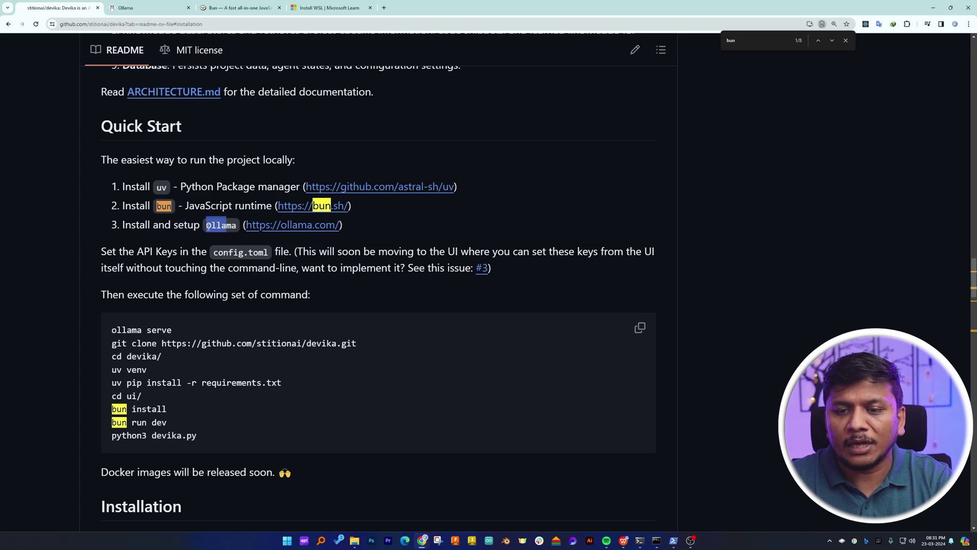
right_click(365, 193)
left_click(403, 198)
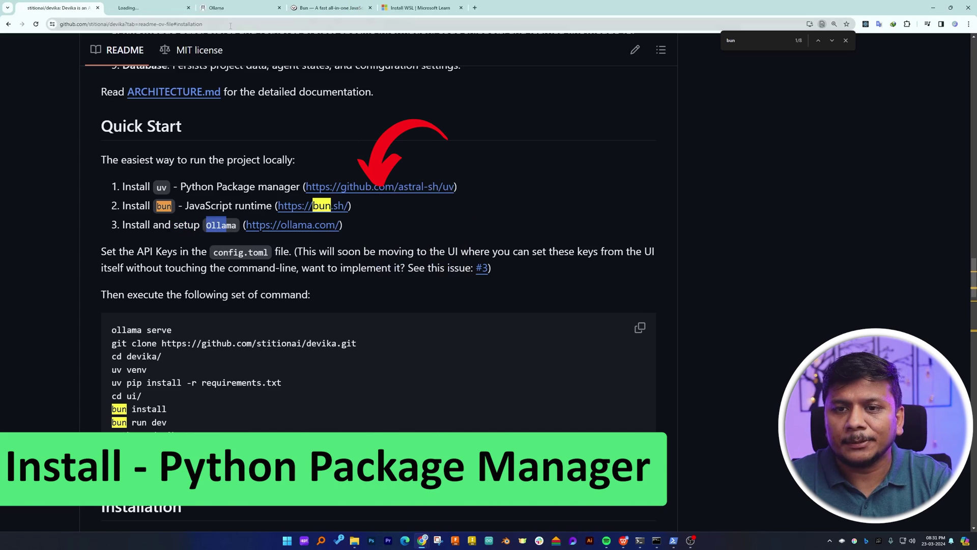
left_click(157, 7)
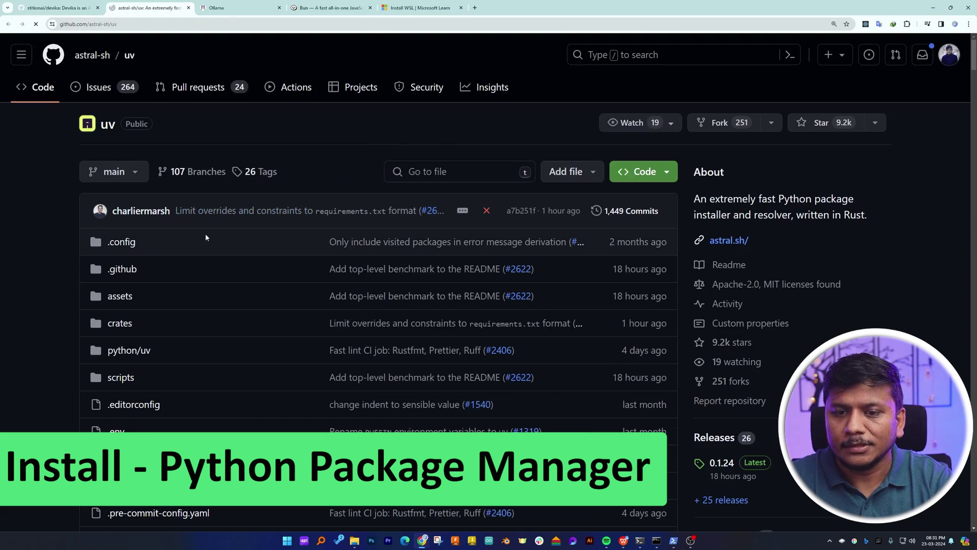
- Find Getting Started in the uv README and copy the Windows install command
scroll(208, 229, "down", 5)
scroll(212, 231, "down", 13)
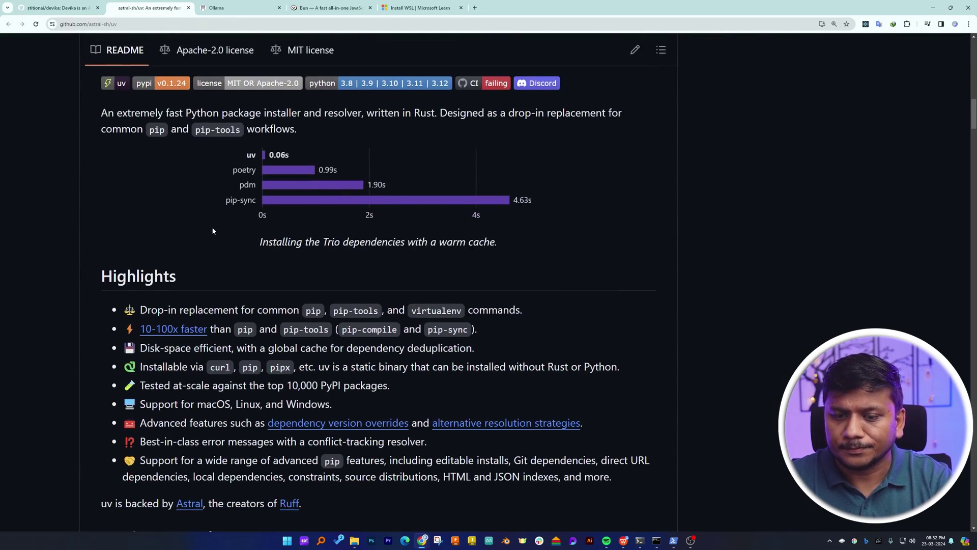
scroll(213, 232, "down", 9)
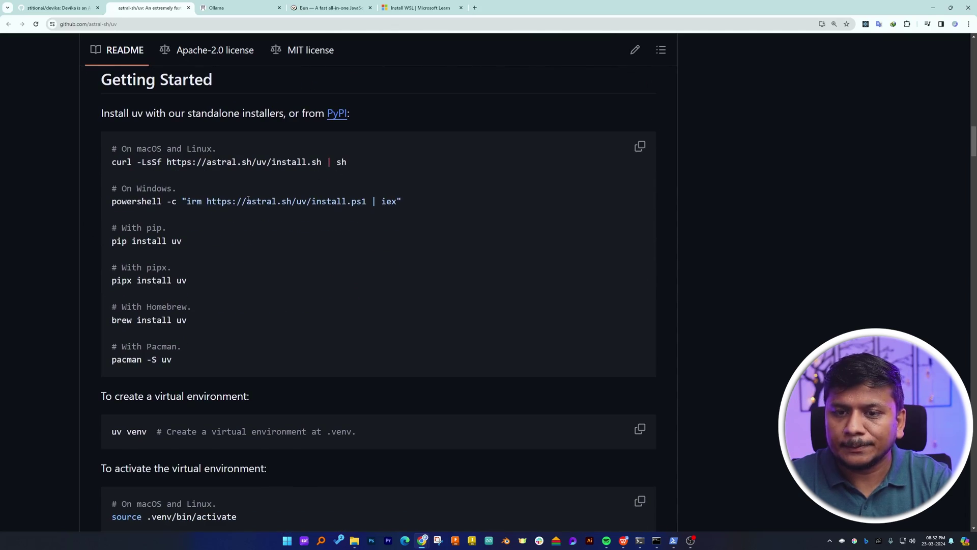
left_click_drag(398, 202, 112, 201)
right_click(166, 201)
left_click(200, 222)
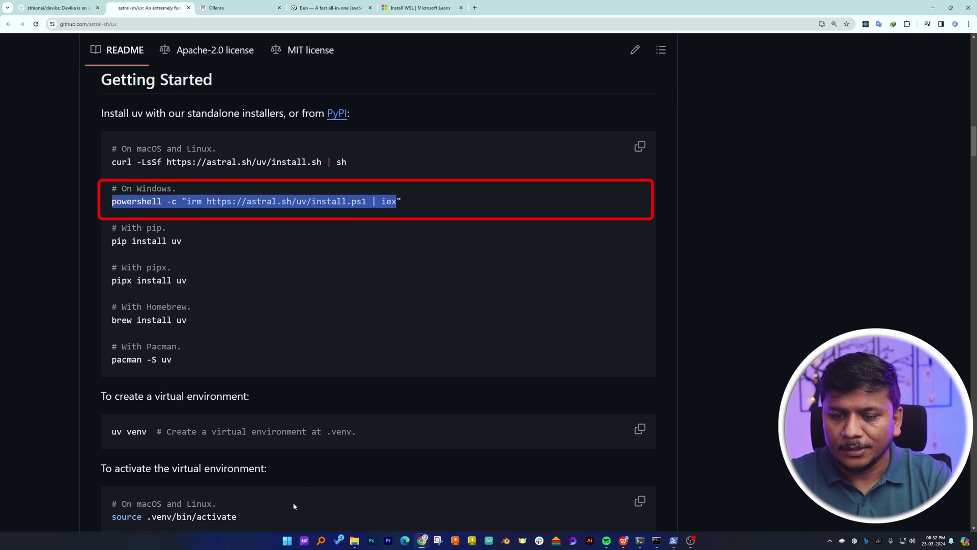
- Search for PowerShell in Windows, run it as administrator and reposition its window
left_click(287, 541)
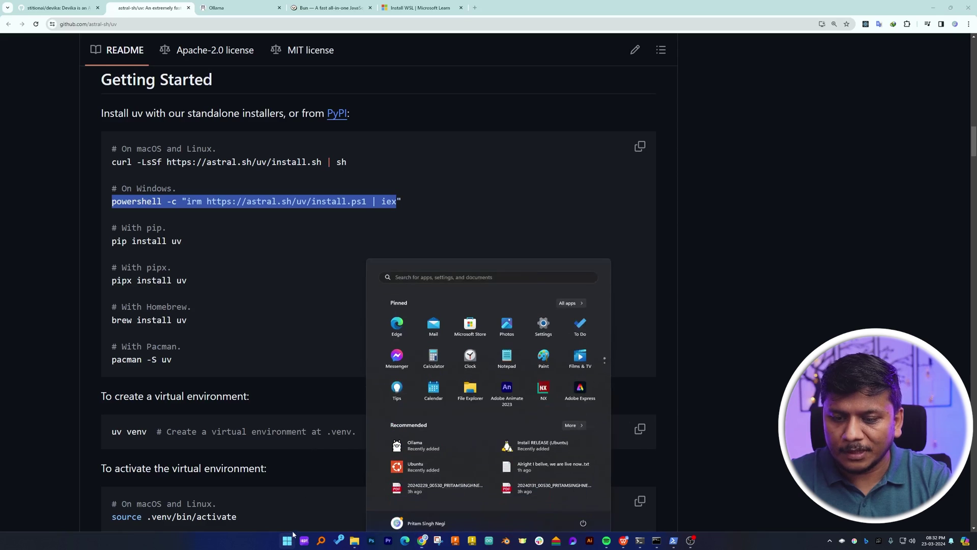
type("powershell")
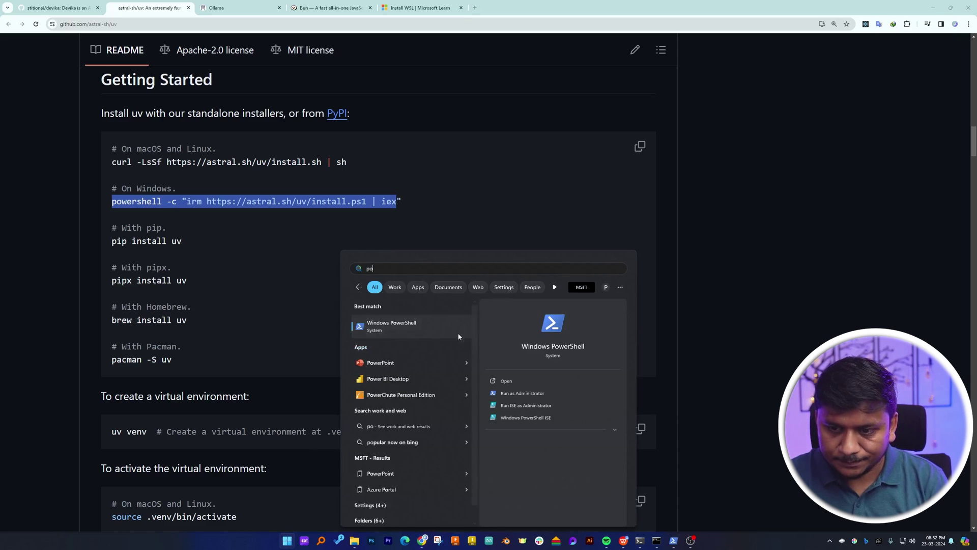
left_click(548, 393)
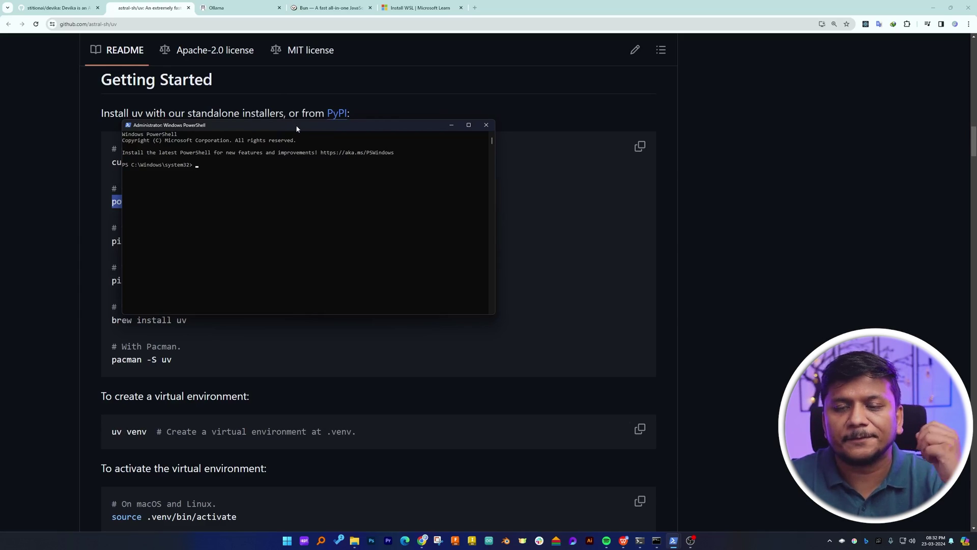
left_click_drag(295, 126, 114, 204)
key("alt+Tab")
left_click(398, 201)
right_click(200, 205)
left_click(219, 216)
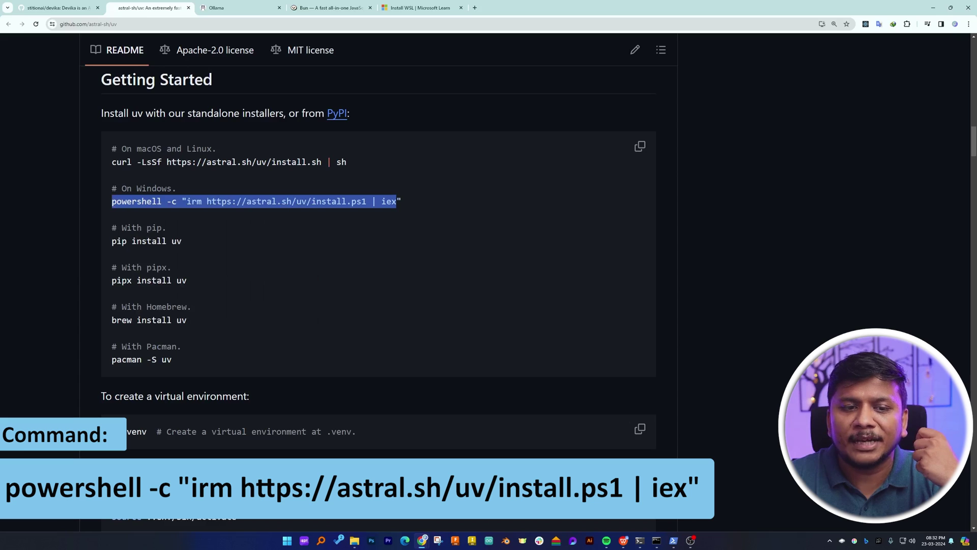
key("alt+Tab")
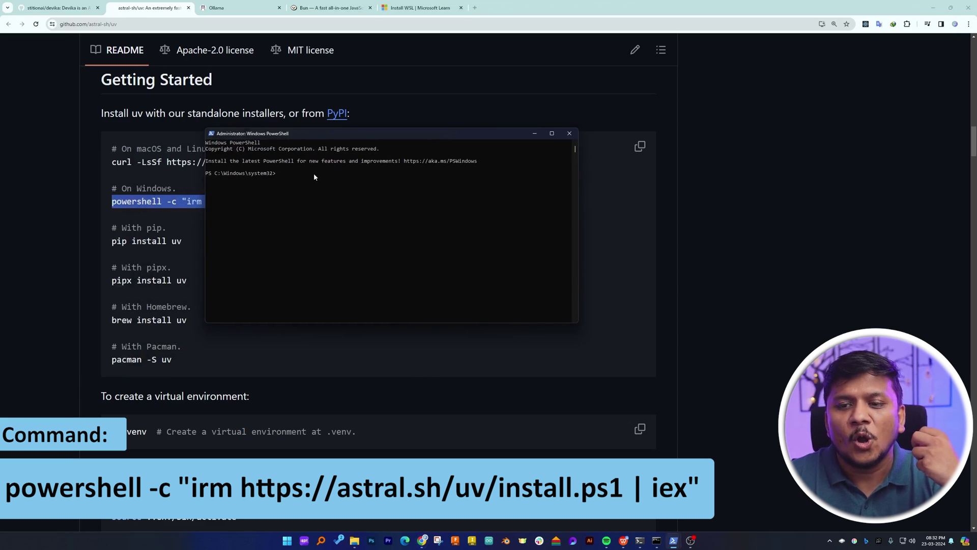
key("ctrl+v")
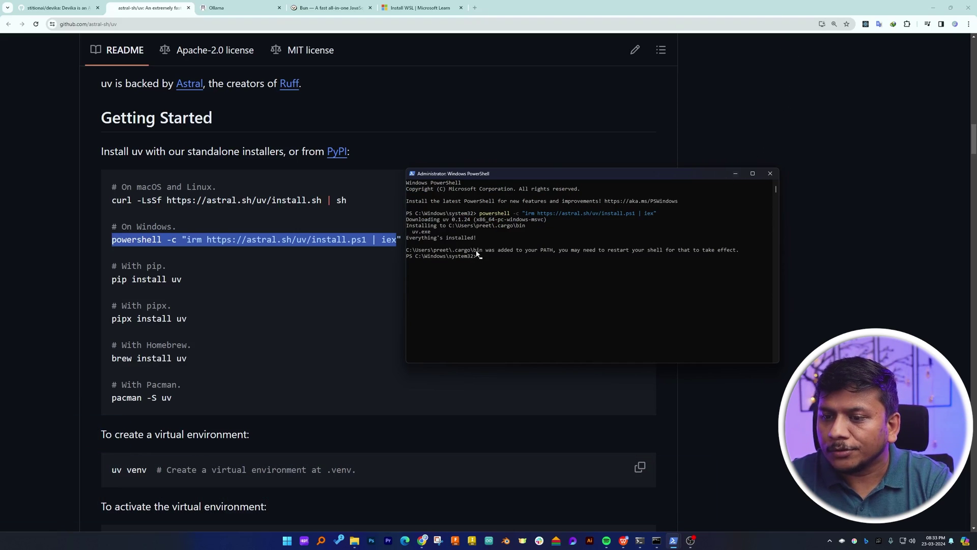
- Highlight the PATH notice in the uv installer output and close the PowerShell window
left_click_drag(413, 251, 556, 252)
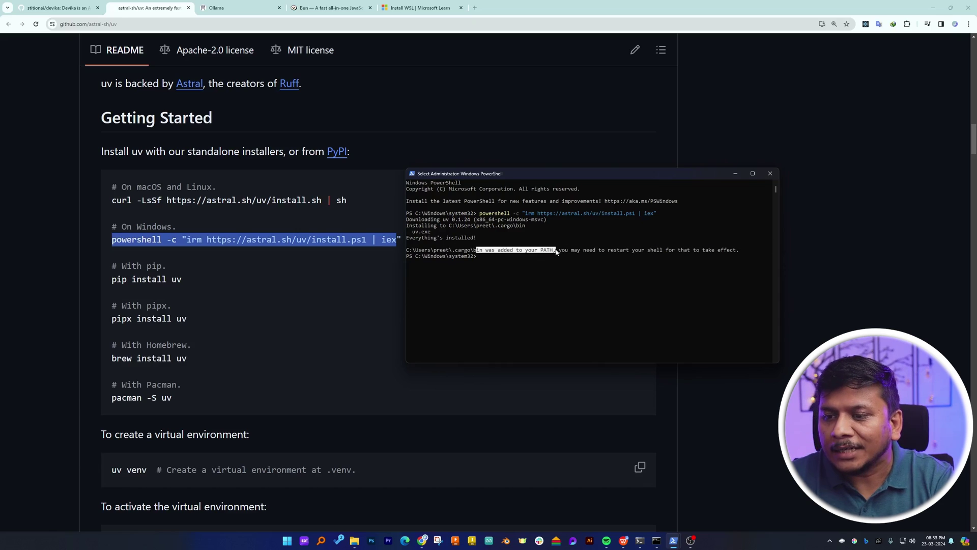
left_click(771, 174)
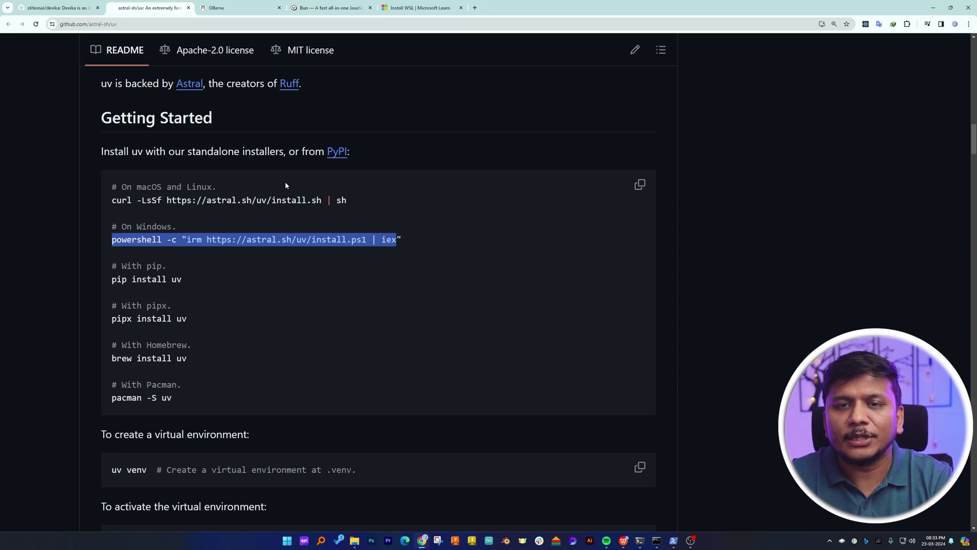
scroll(285, 186, "up", 15)
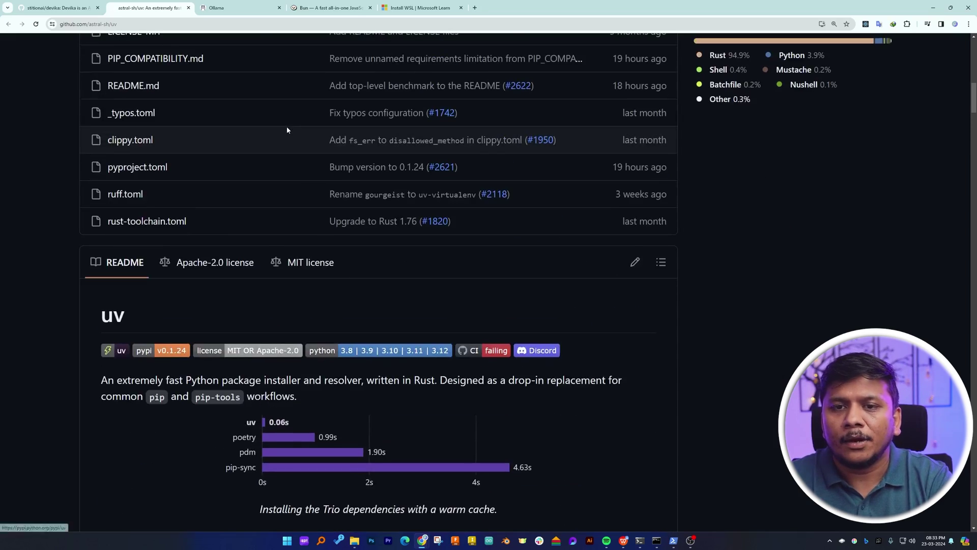
- Close the Bun, WSL, Ollama and uv browser tabs, leaving only the Devika README open
scroll(286, 127, "up", 5)
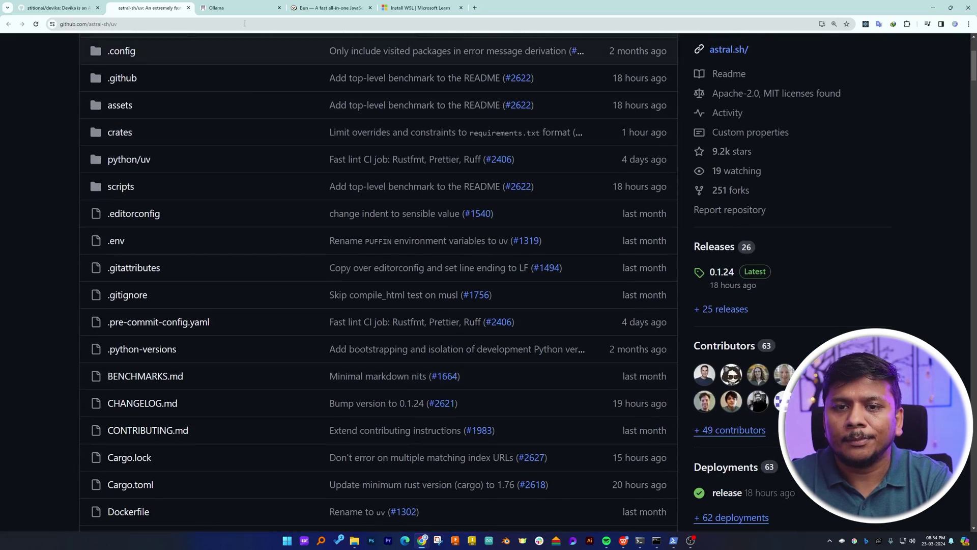
left_click(354, 10)
left_click(370, 8)
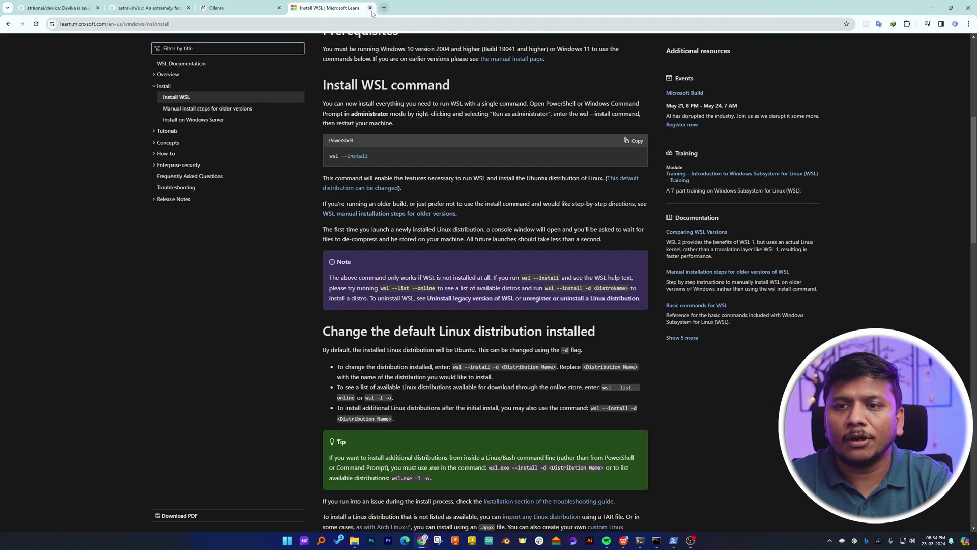
left_click(370, 8)
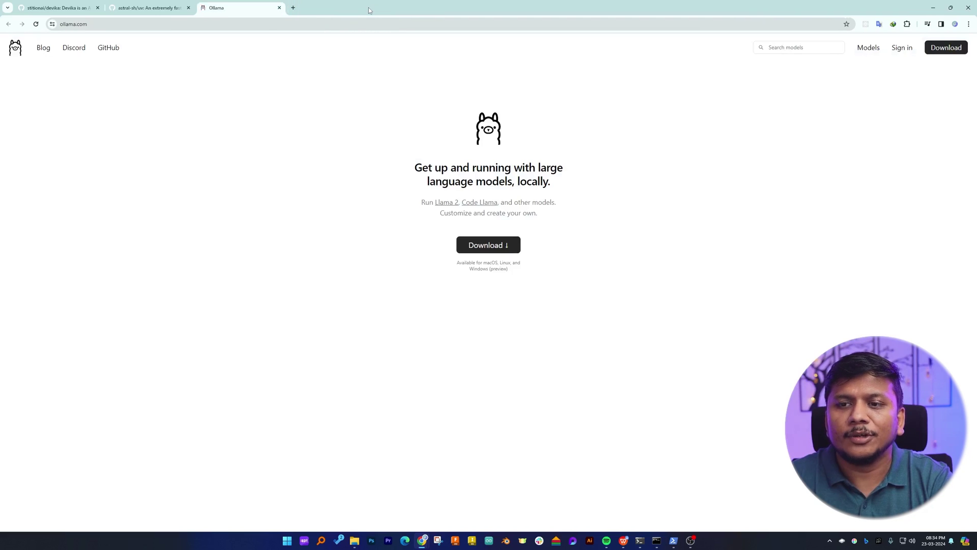
left_click(279, 8)
scroll(225, 114, "up", 4)
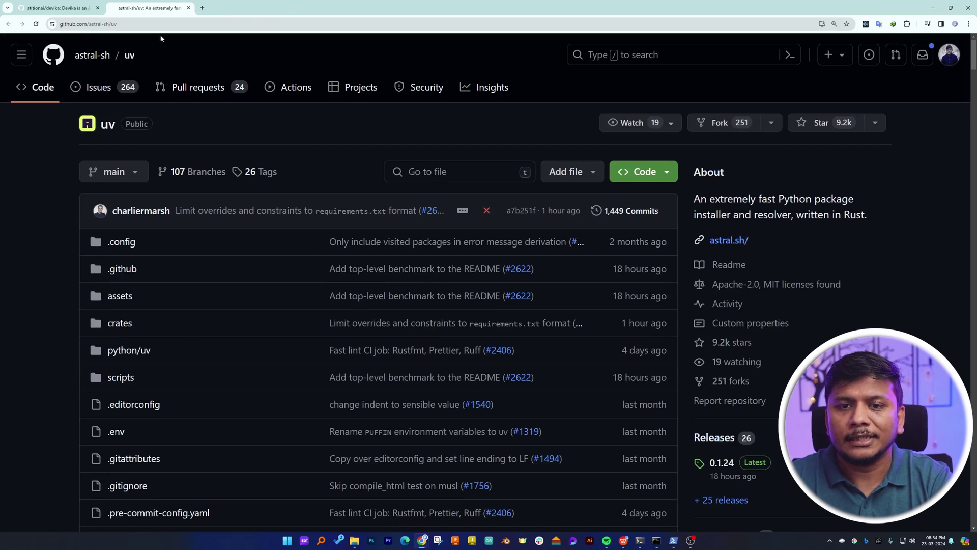
left_click(188, 8)
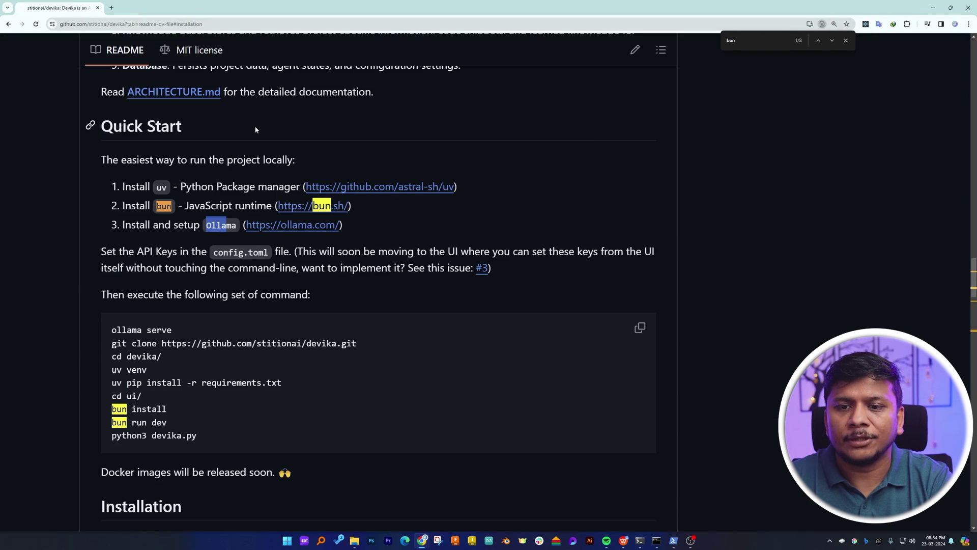
- Review the Quick Start commands and the Installation steps in the Devika README, from cloning the repository to running the UI server
scroll(389, 219, "down", 4)
scroll(347, 160, "up", 1)
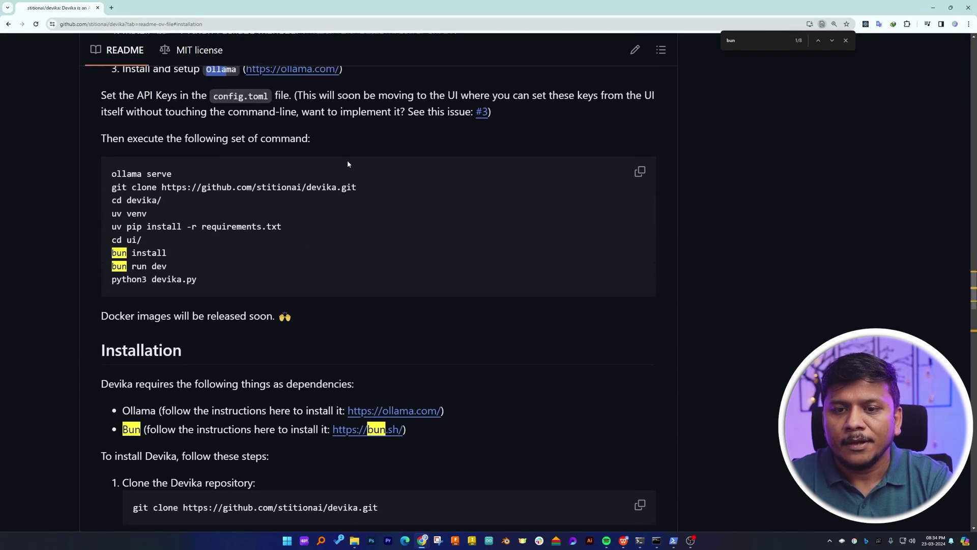
scroll(242, 175, "down", 1)
left_click_drag(169, 165, 111, 165)
left_click(188, 170)
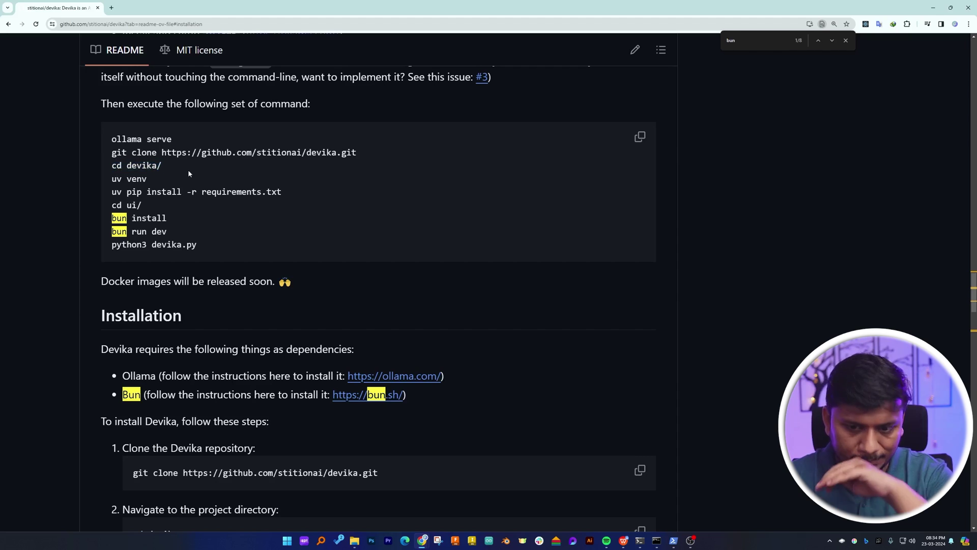
scroll(188, 176, "down", 6)
scroll(119, 215, "up", 1)
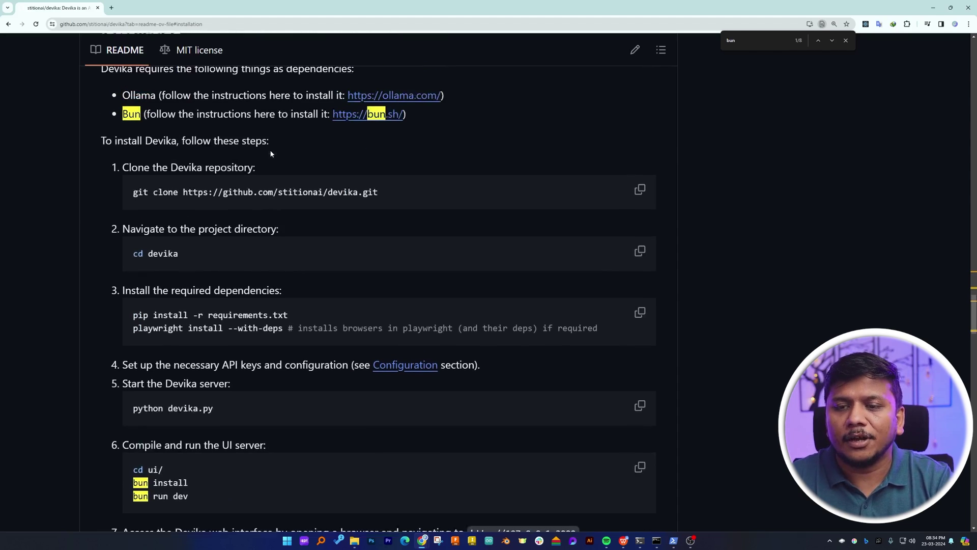
left_click_drag(125, 209, 383, 202)
left_click(219, 270)
scroll(220, 274, "down", 3)
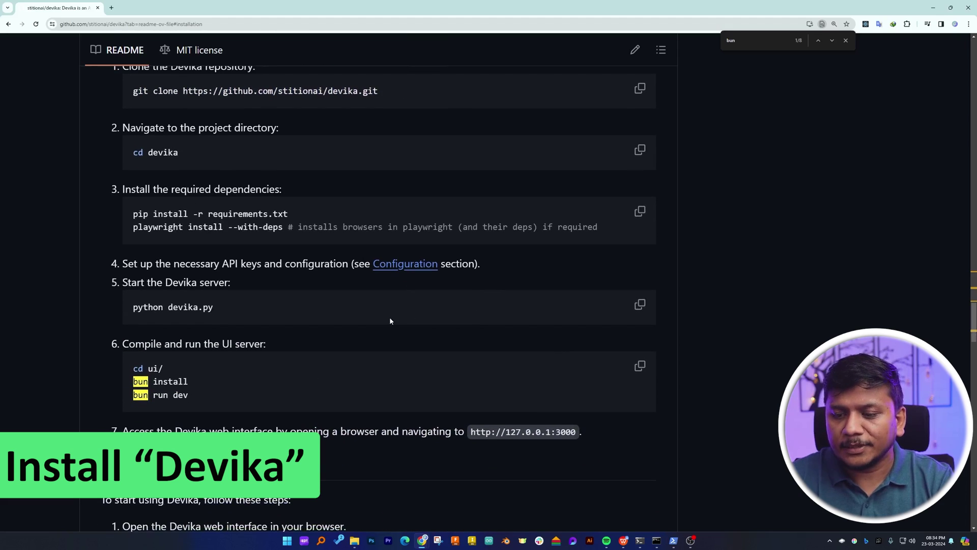
scroll(242, 175, "up", 3)
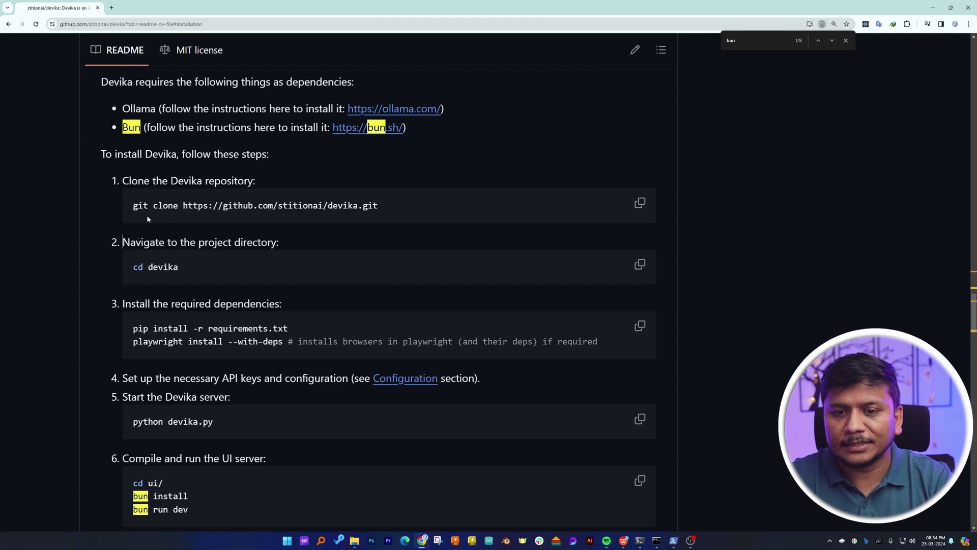
- Search for Command Prompt in Windows and run it as administrator
key("super")
type("cm")
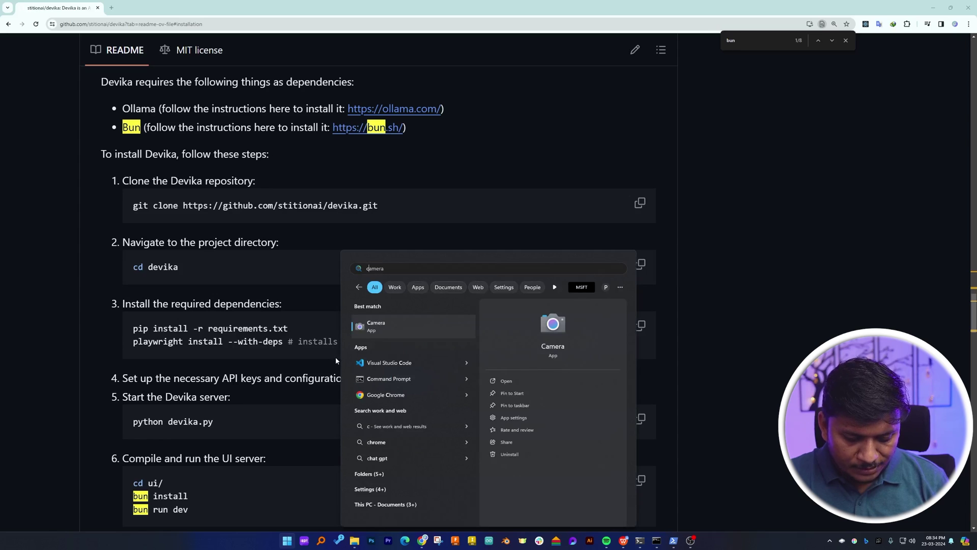
left_click(529, 396)
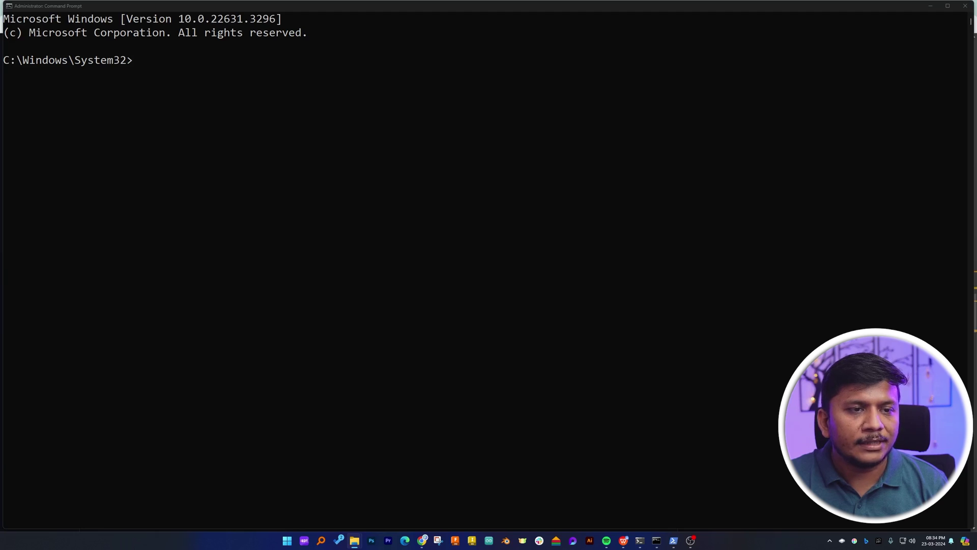
- Copy the devika-main folder path from File Explorer and change the Command Prompt directory to it with cd
key("alt+Tab")
left_click(355, 125)
key("ctrl+c")
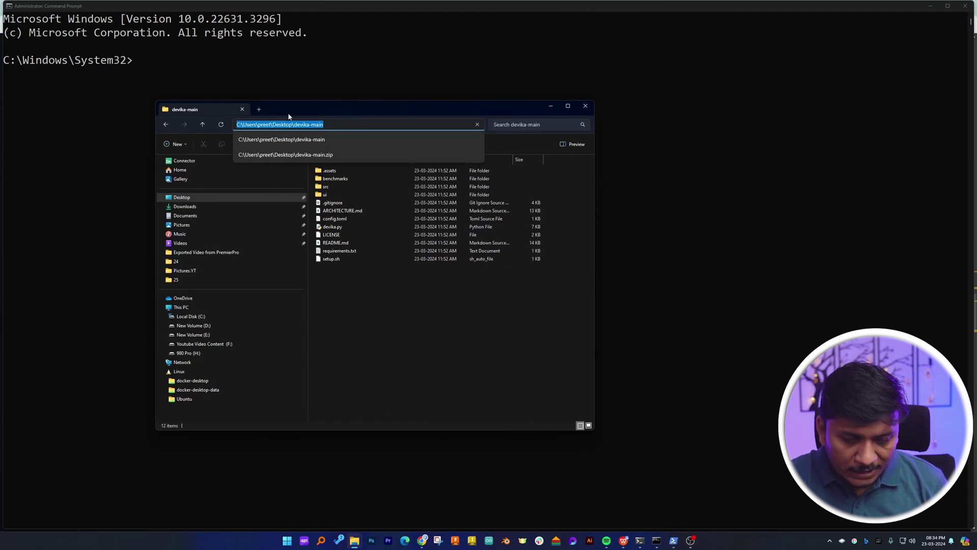
left_click(211, 67)
type("cd")
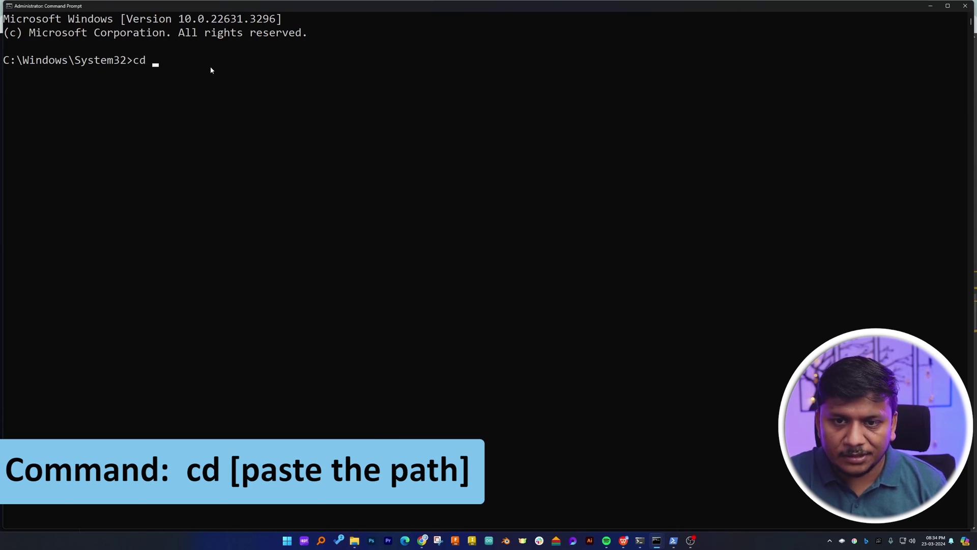
key("ctrl+v")
key("Return")
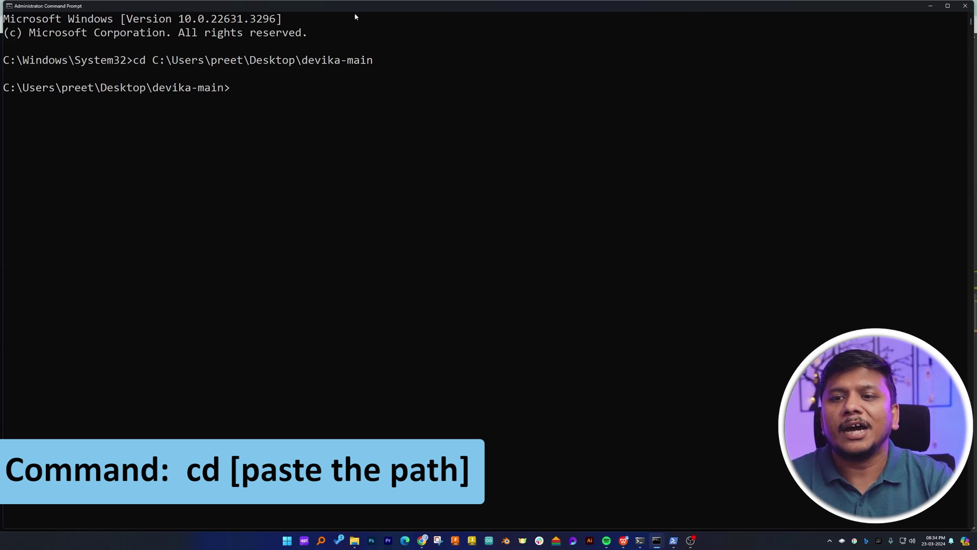
- Close the File Explorer window and place the Command Prompt beside the README's installation steps
left_click_drag(362, 11, 603, 153)
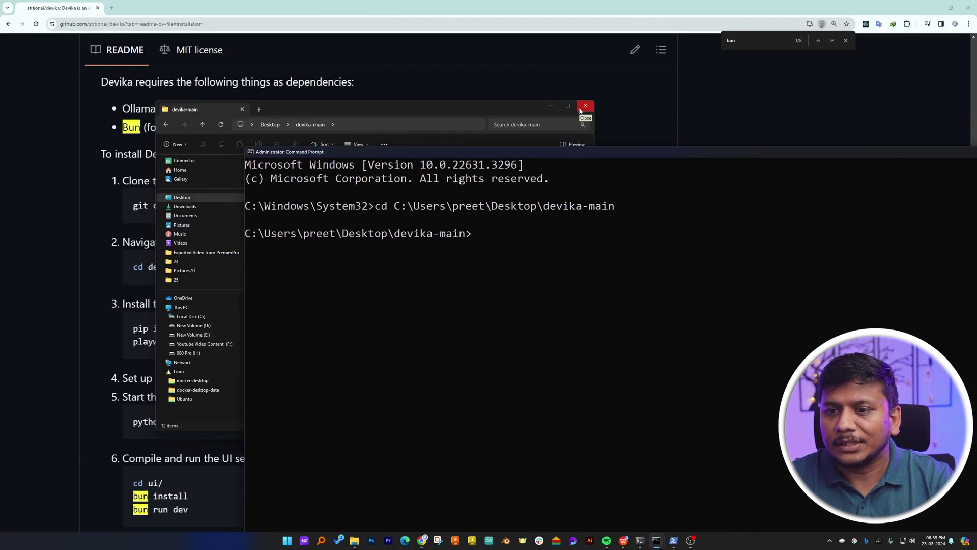
left_click(580, 108)
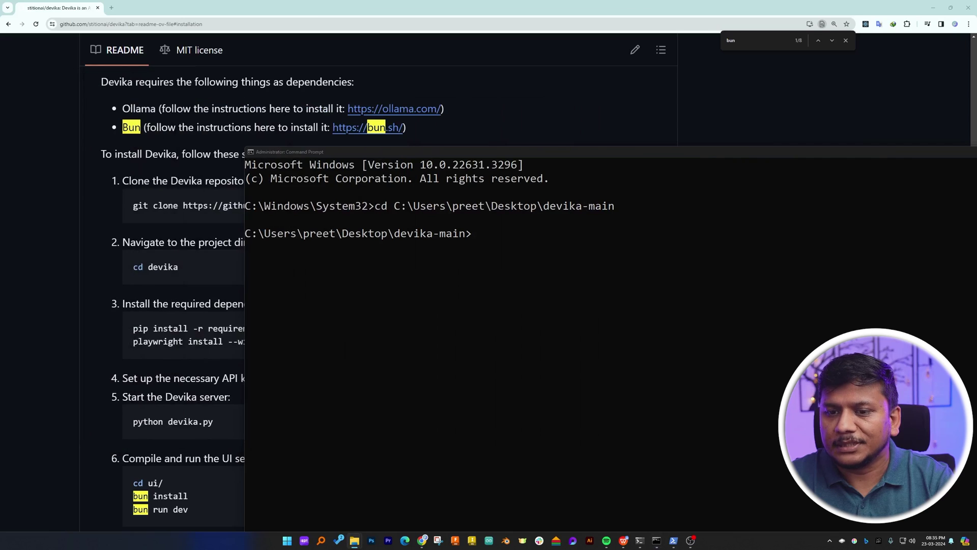
left_click_drag(356, 152, 622, 115)
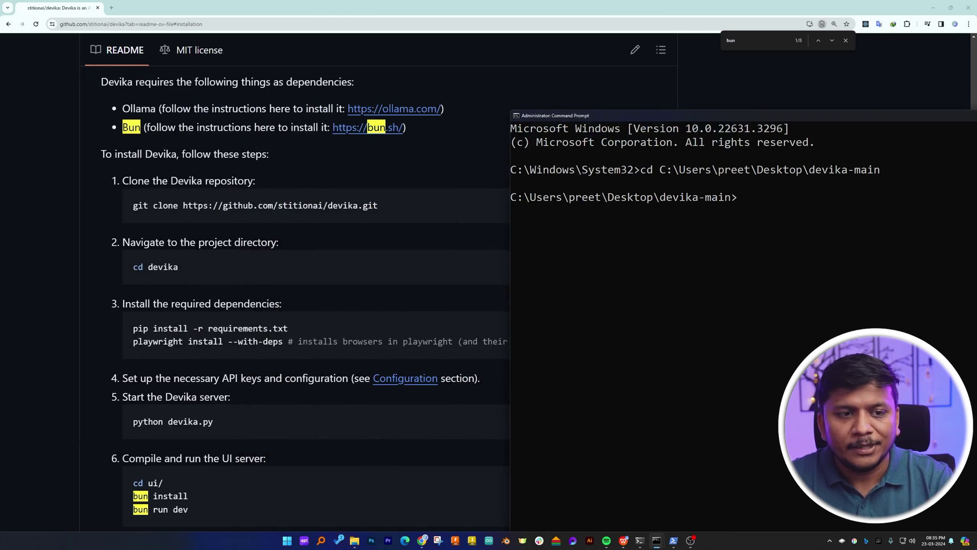
- Reopen the devika-main folder in File Explorer, compare its full path with the Command Prompt directory and minimize the folder window
left_click(355, 541)
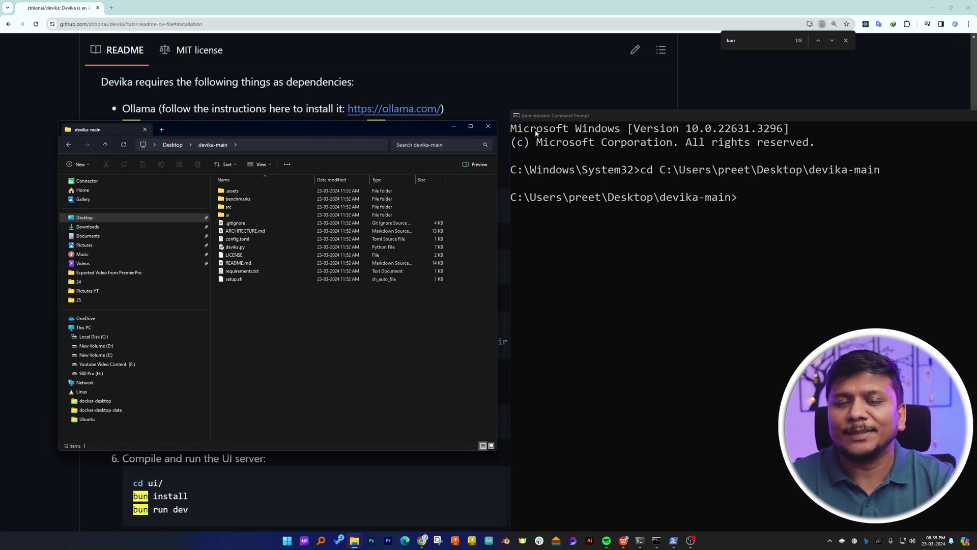
left_click(261, 144)
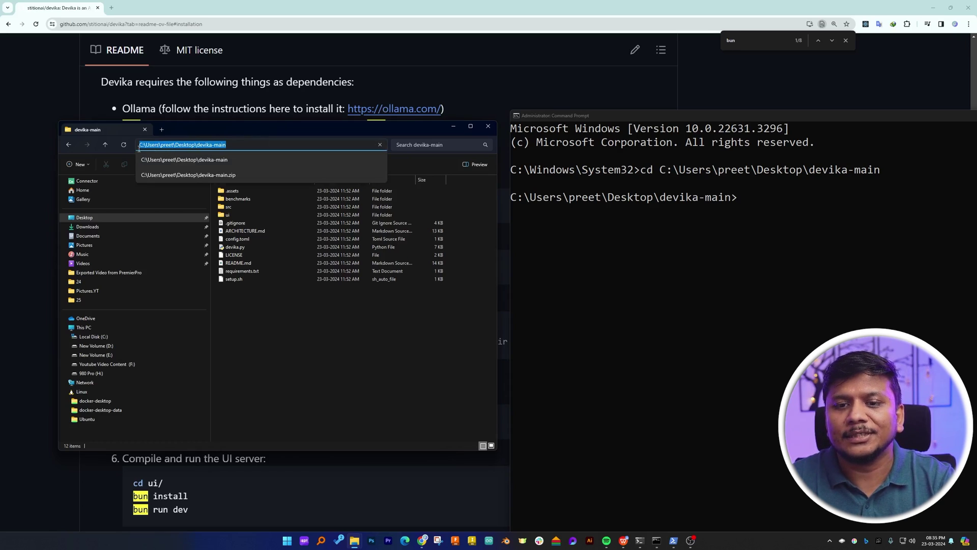
left_click(754, 210)
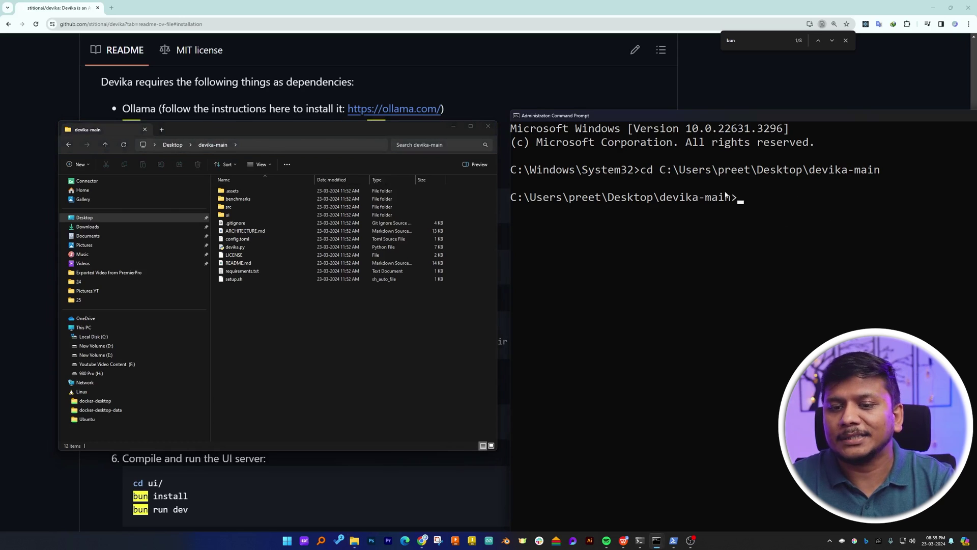
left_click(453, 126)
- Move the Command Prompt aside and copy pip install -r requirements.txt from the README's required dependencies step
scroll(395, 158, "down", 3)
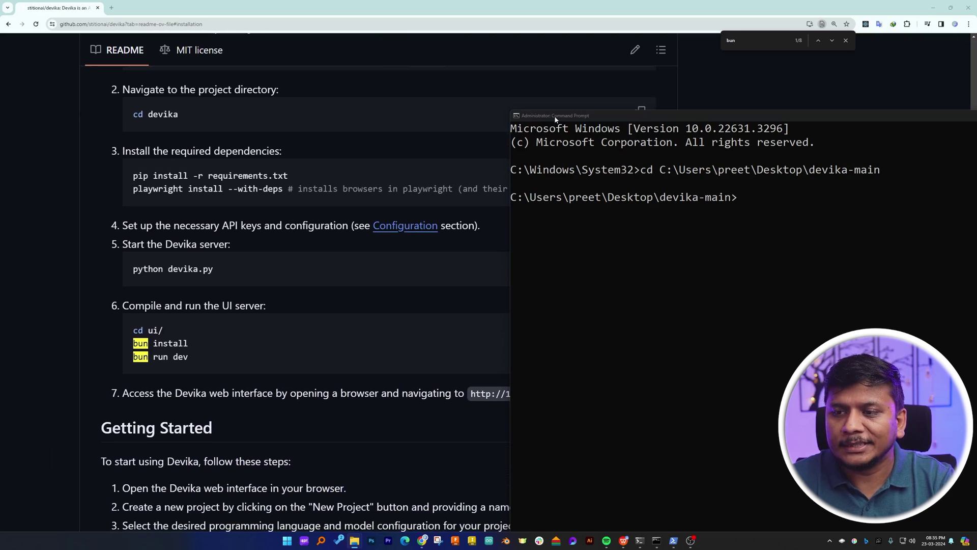
left_click_drag(556, 119, 617, 117)
left_click(294, 172)
left_click_drag(295, 173, 133, 176)
right_click(161, 180)
left_click(180, 186)
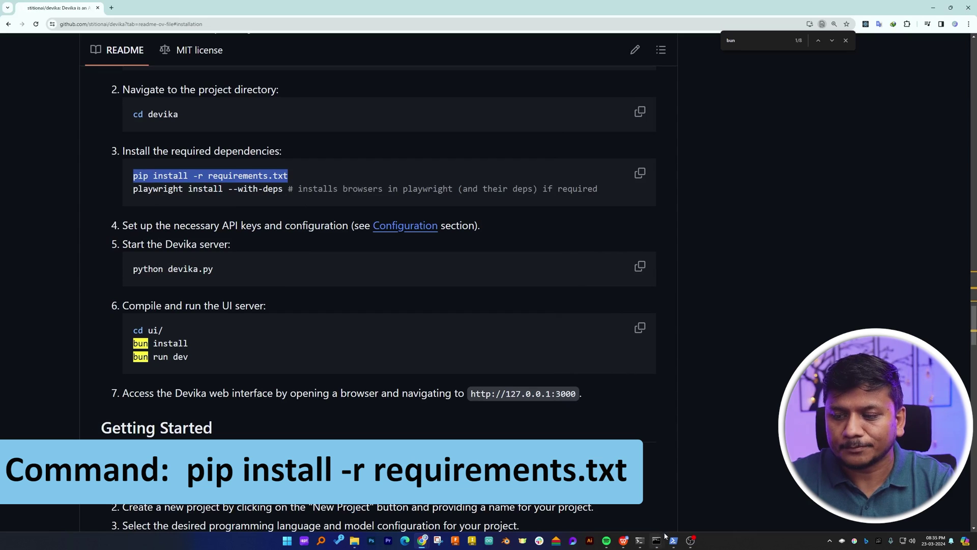
- Run pip install -r requirements.txt in the Command Prompt from the devika-main folder
mouse_move(662, 543)
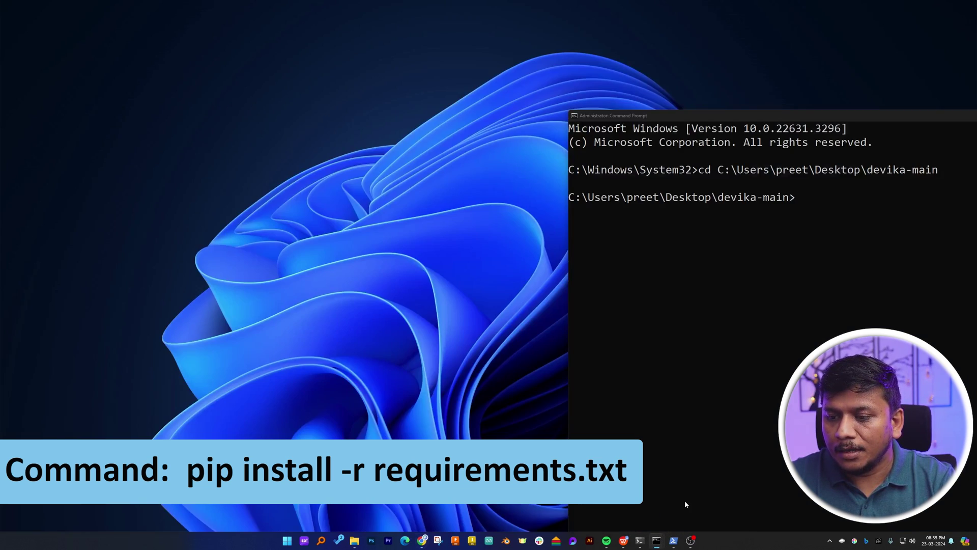
left_click(686, 500)
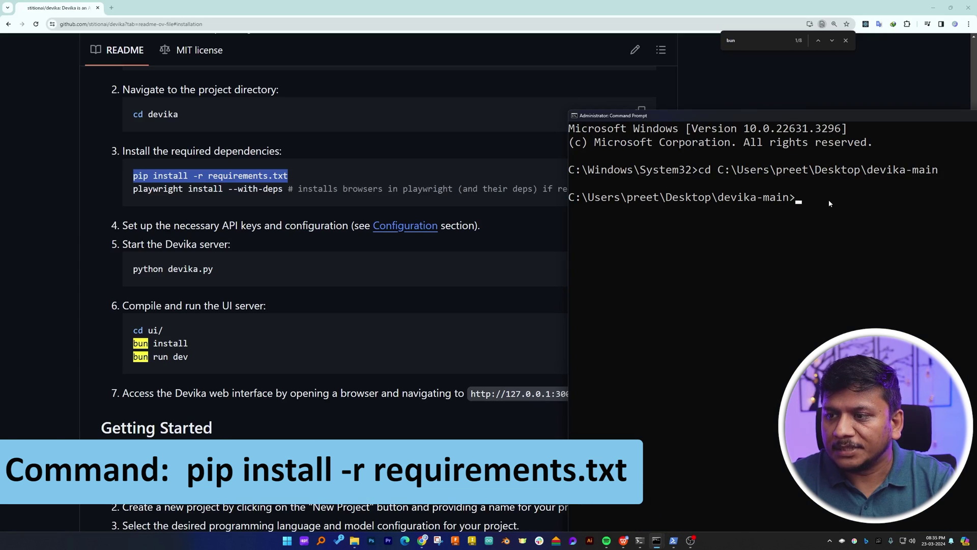
key("ctrl+v")
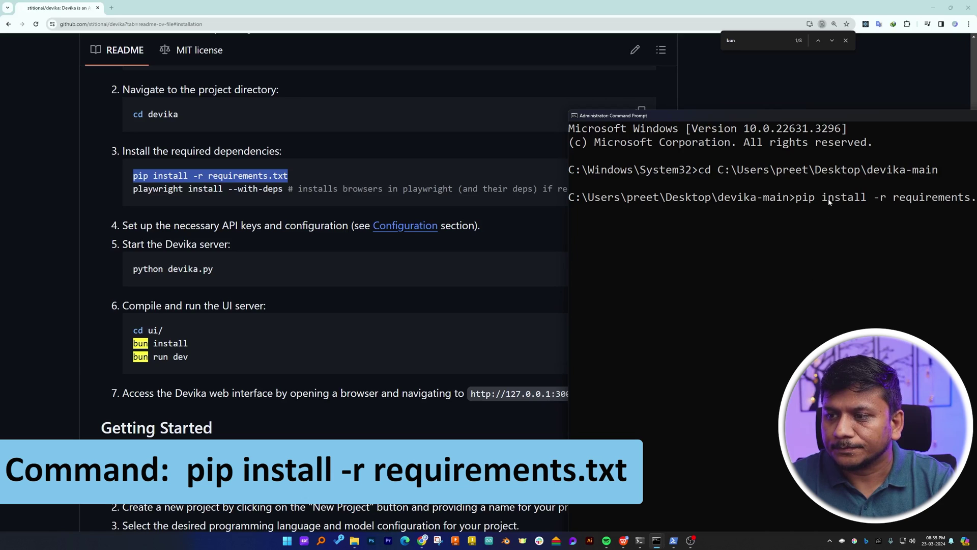
left_click_drag(839, 120, 625, 113)
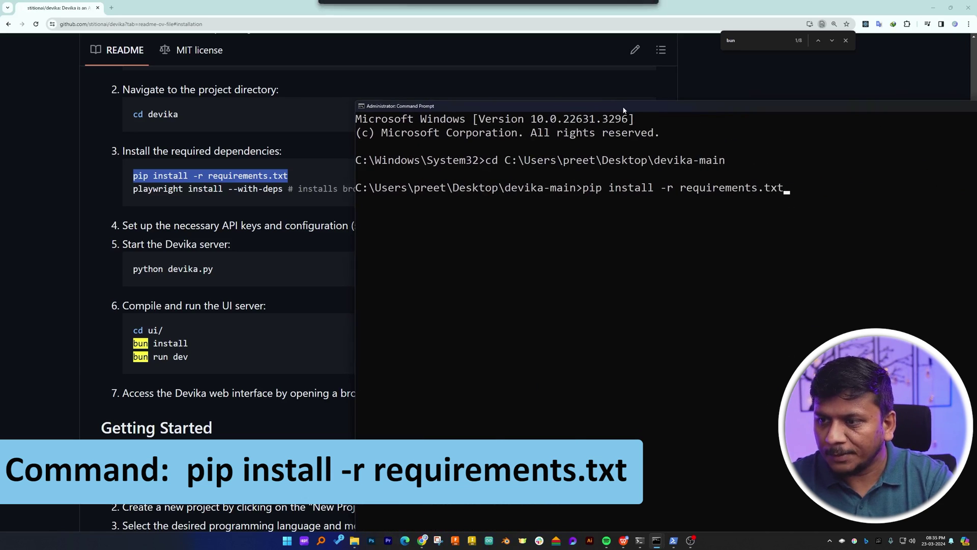
key("Return")
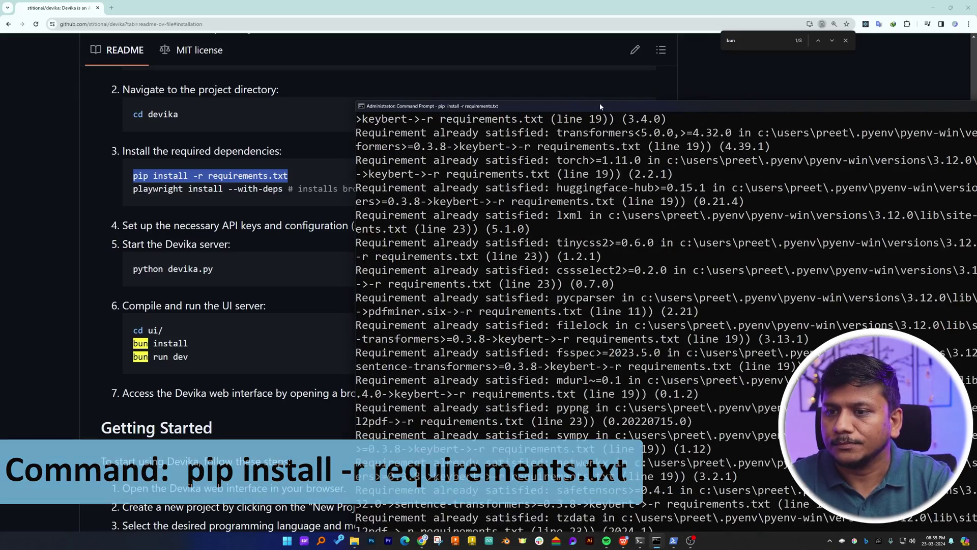
- Maximize the Command Prompt to examine the pip installation output, then restore the window size
double_click(629, 106)
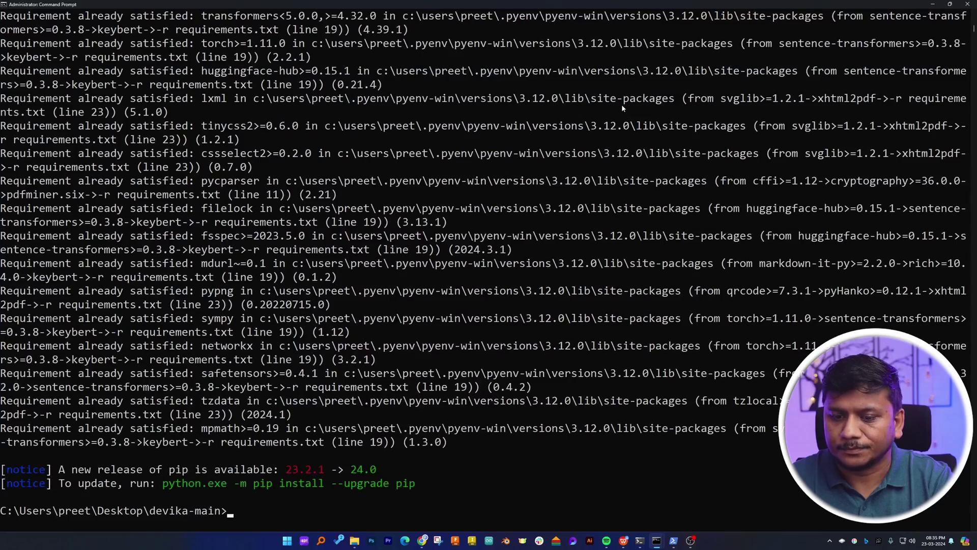
scroll(286, 157, "down", 9)
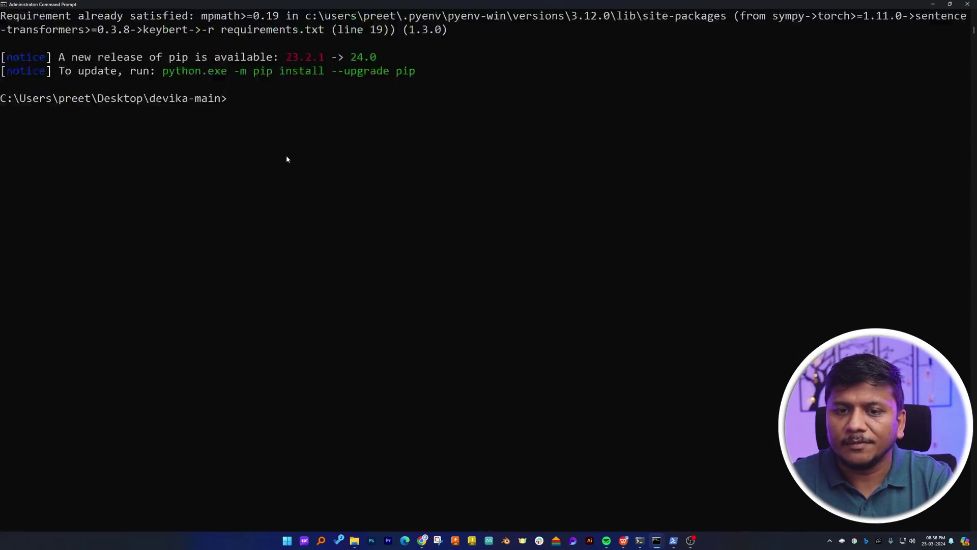
scroll(251, 34, "up", 12)
left_click_drag(213, 4, 489, 67)
- Show the devika-main folder maximized in File Explorer and open config.toml with Notepad
key("super+e")
left_click_drag(588, 230, 586, 2)
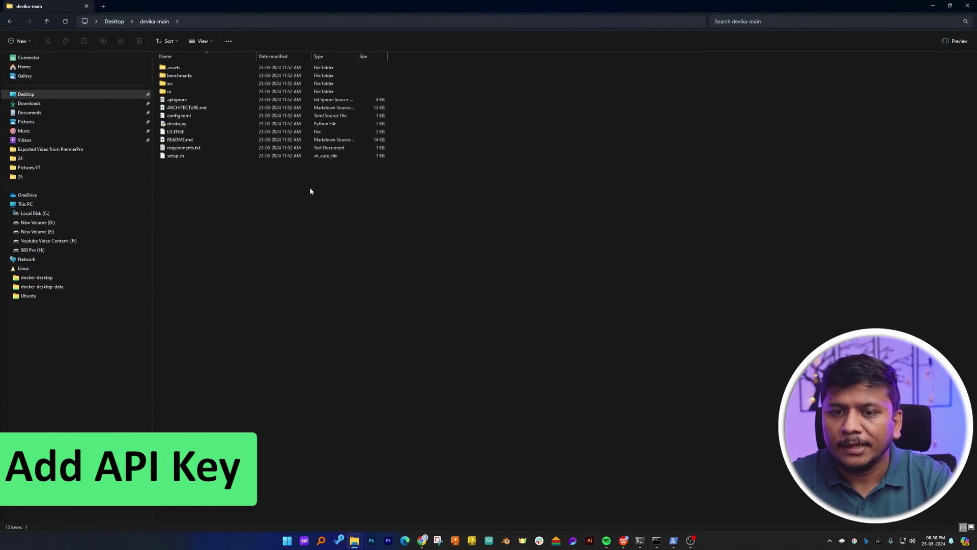
right_click(201, 118)
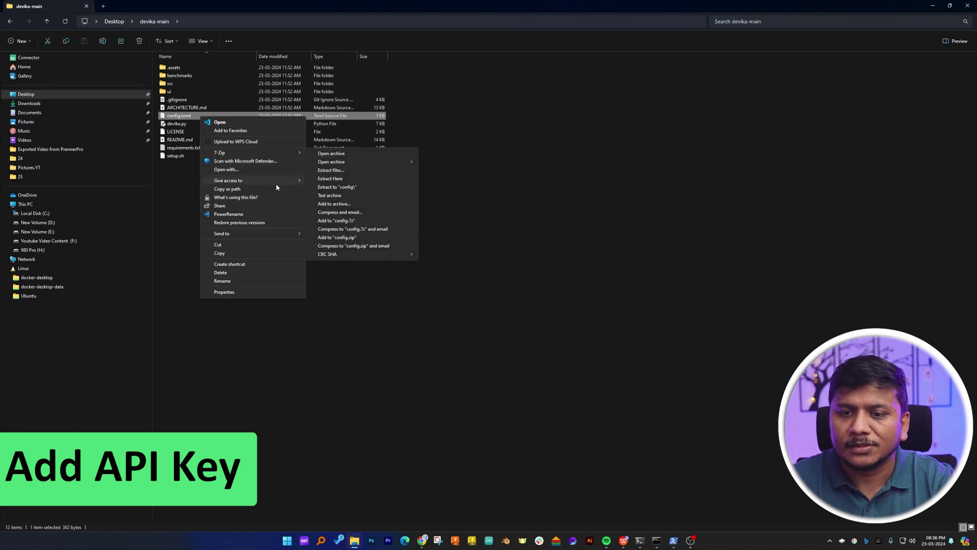
left_click(283, 170)
scroll(480, 296, "down", 3)
left_click(517, 383)
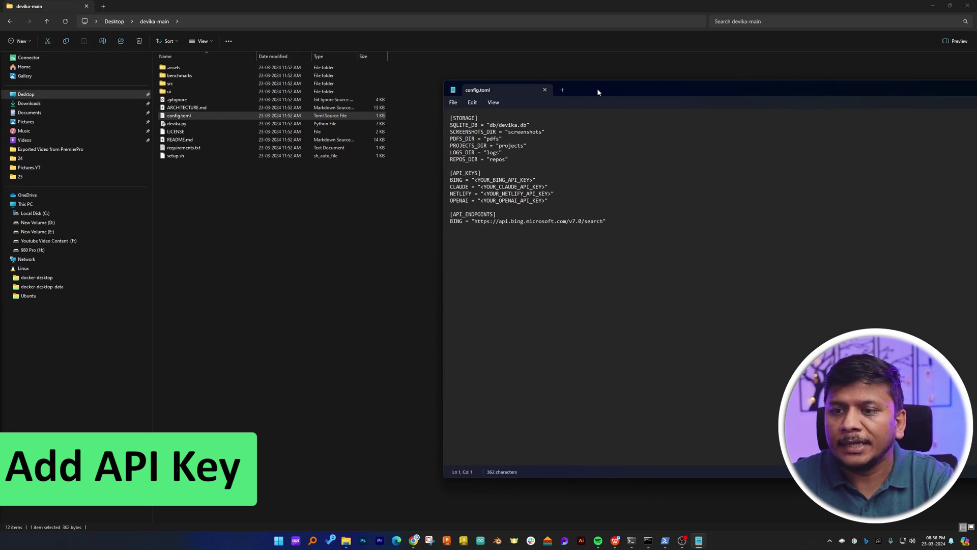
- Reposition the Notepad window and examine the API_KEYS entries in config.toml, highlighting the OPENAI line
left_click_drag(597, 90, 529, 90)
left_click(447, 187)
left_click(397, 181)
triple_click(404, 202)
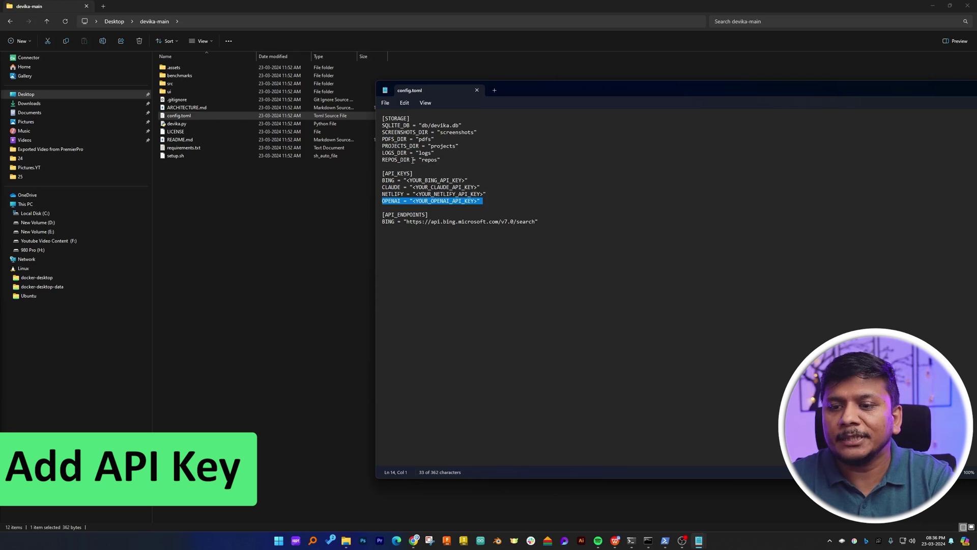
left_click(402, 202)
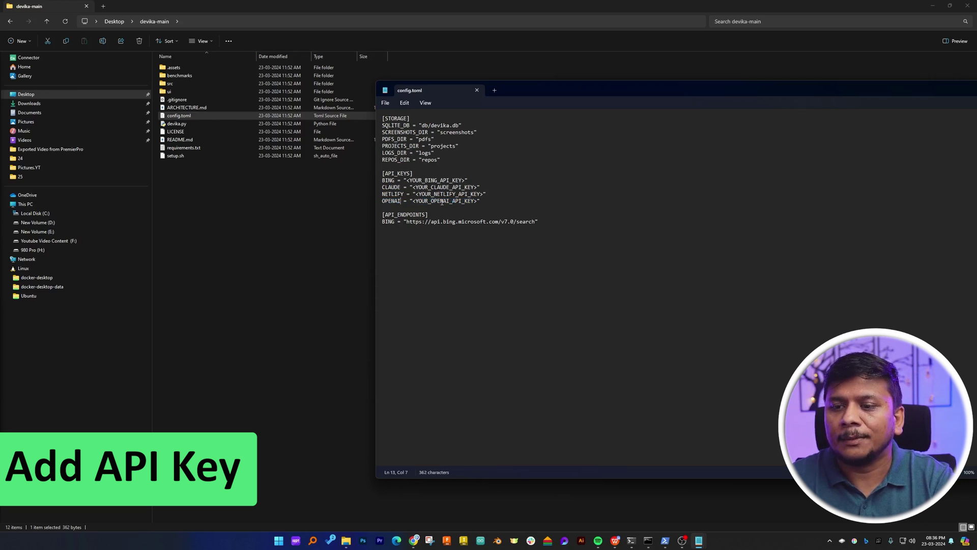
- Highlight the OPENAI key placeholder in config.toml, and search Google for OPENAI_API_KEY in a new browser tab
left_click_drag(478, 201, 424, 202)
left_click(587, 188)
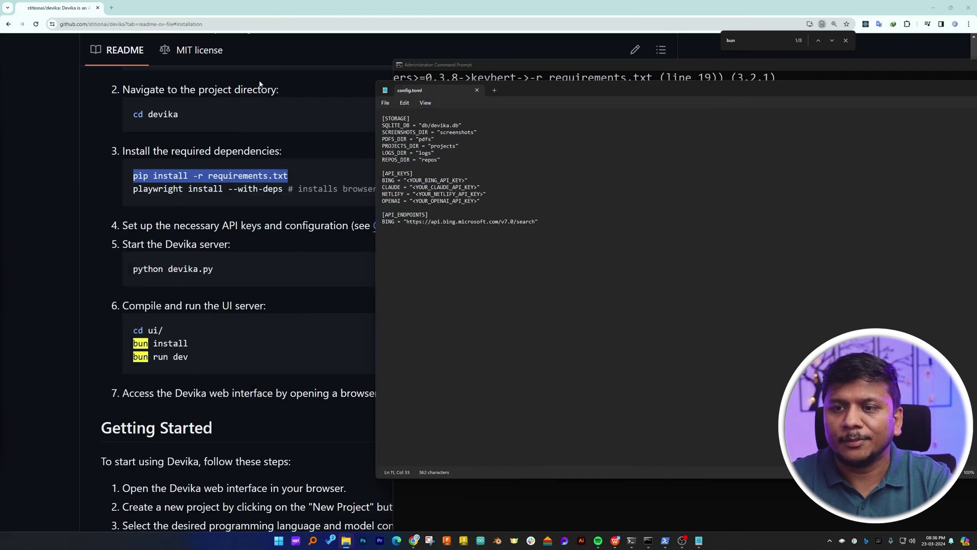
left_click(111, 8)
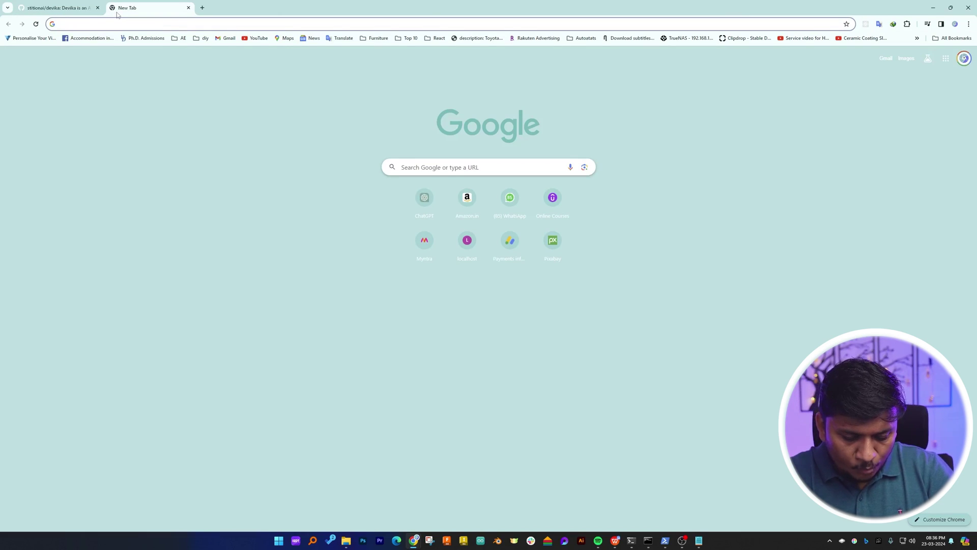
type("open")
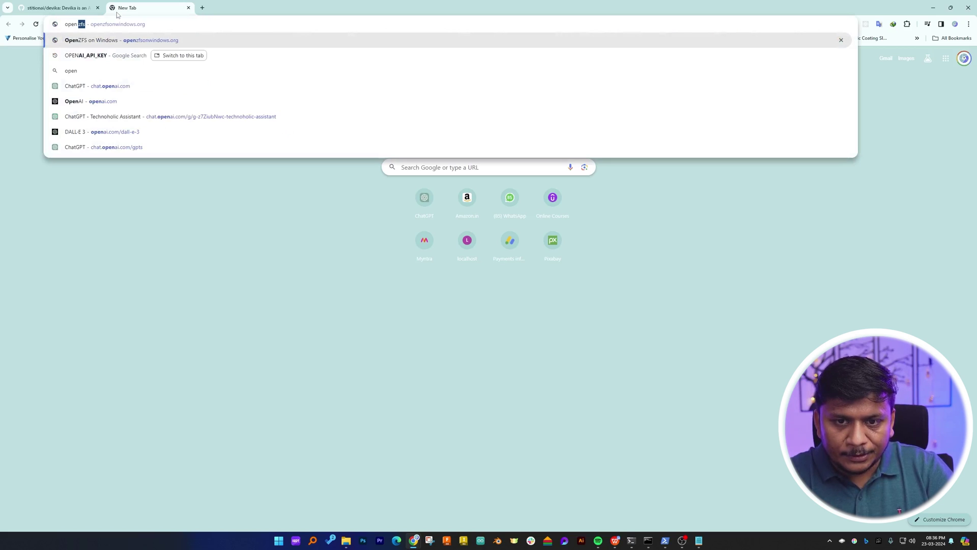
type("ai")
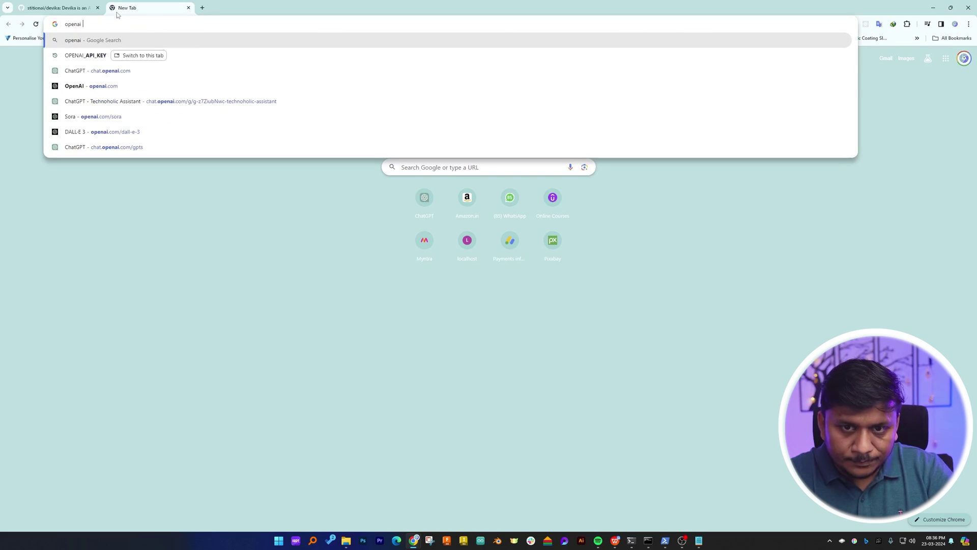
key("Down")
key("Return")
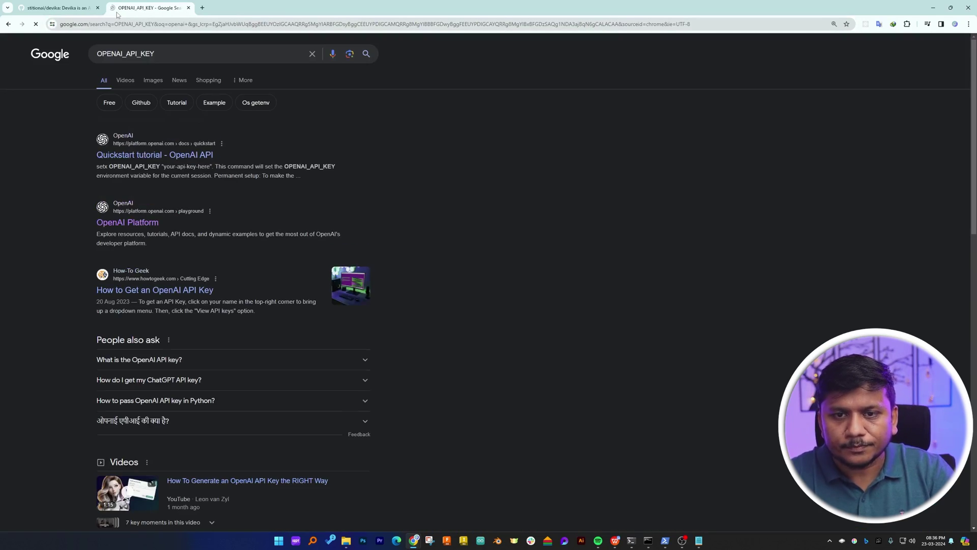
- Open the OpenAI Platform search result in a new tab and go to its API keys page
right_click(148, 227)
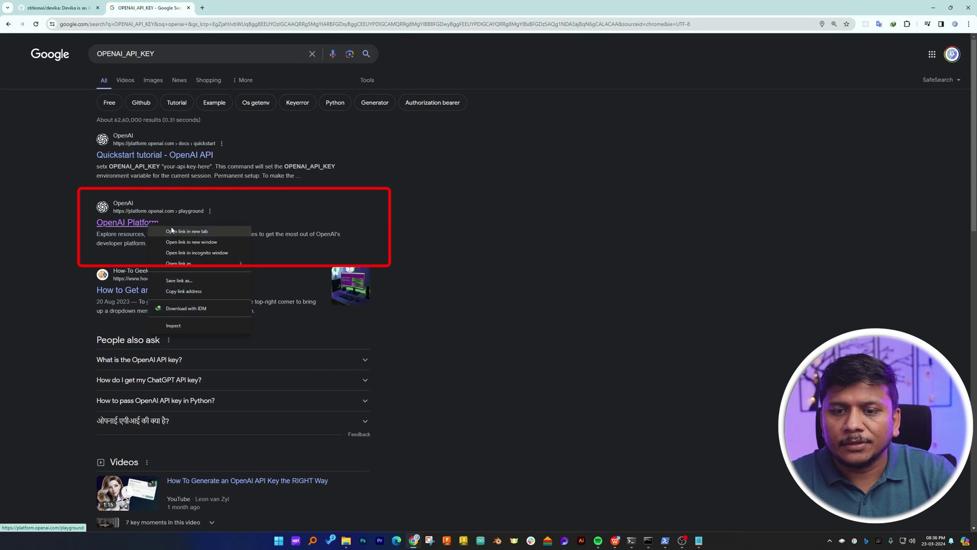
left_click(173, 232)
left_click(232, 8)
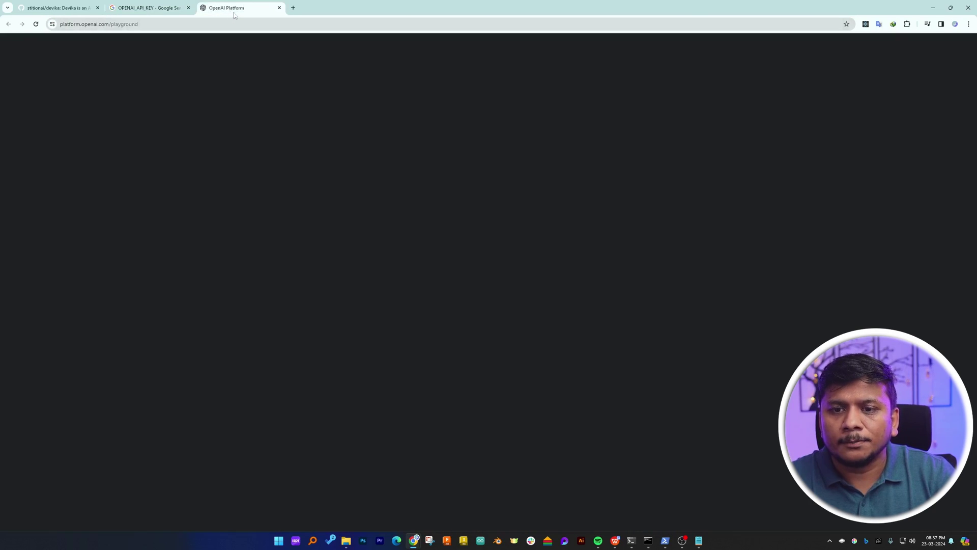
mouse_move(11, 46)
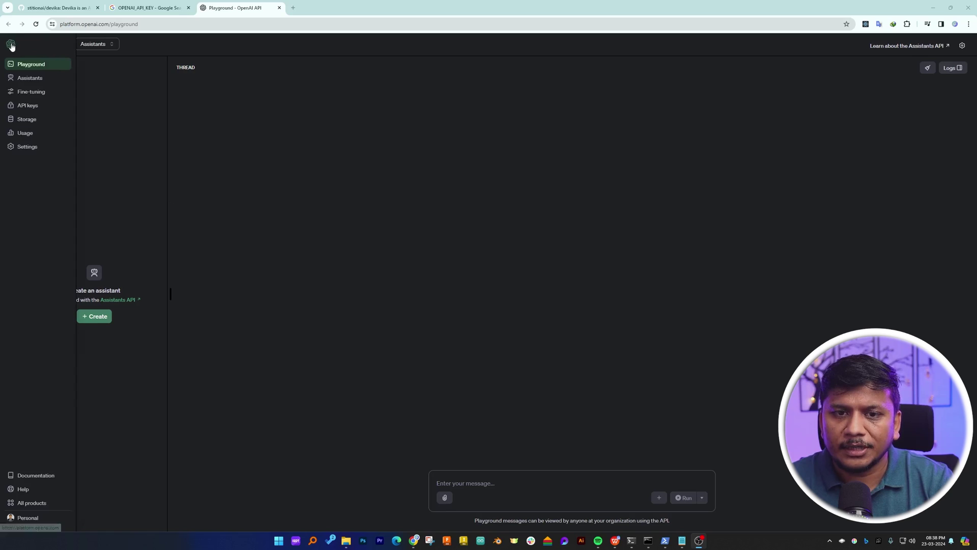
left_click(33, 107)
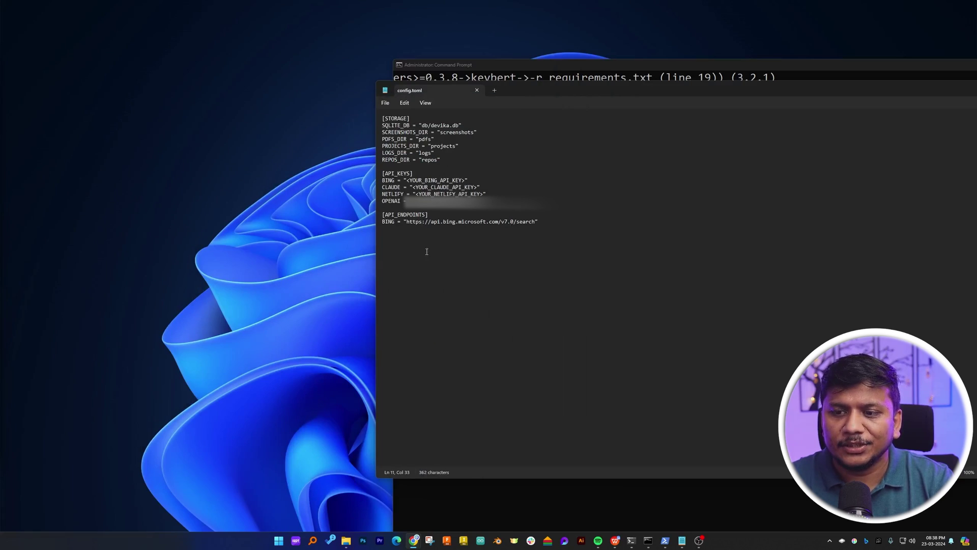
- Replace the OPENAI placeholder in config.toml with the copied API key, save the file and minimize Notepad
left_click(480, 201)
left_click_drag(479, 200, 541, 201)
key("BackSpace")
key("BackSpace")
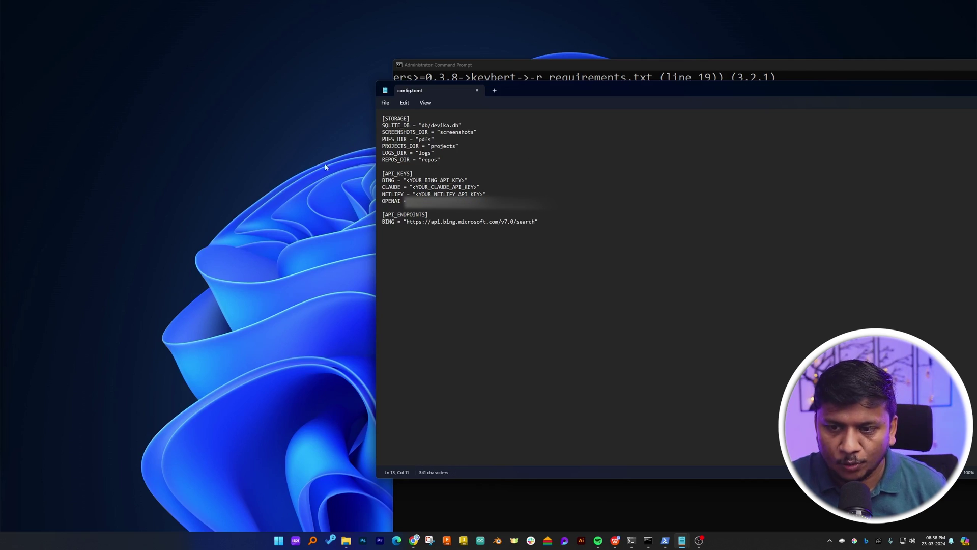
key("ctrl+v")
left_click(385, 103)
left_click(397, 156)
left_click(682, 540)
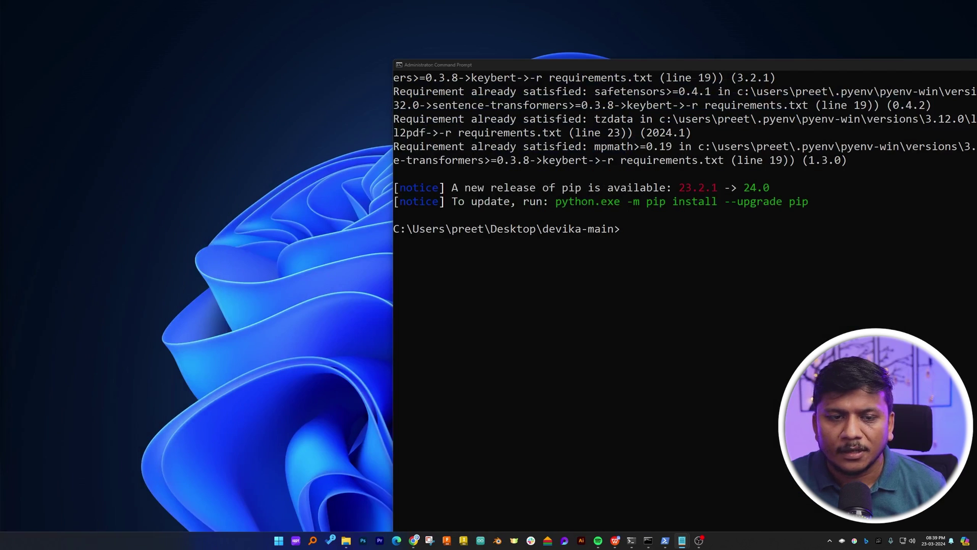
- Show the Devika README maximized in the browser and examine its dependency, API key and server start instructions
left_click(414, 541)
left_click(275, 8)
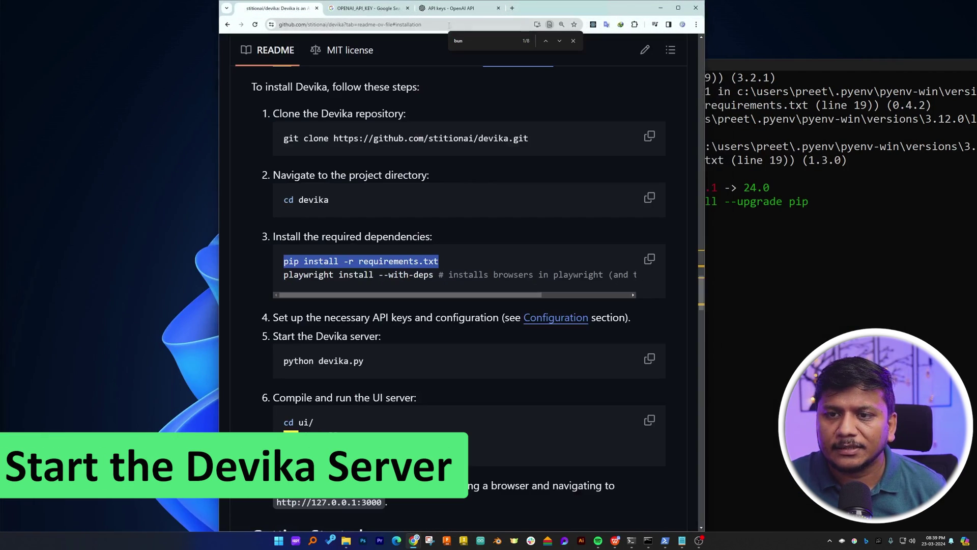
left_click(678, 8)
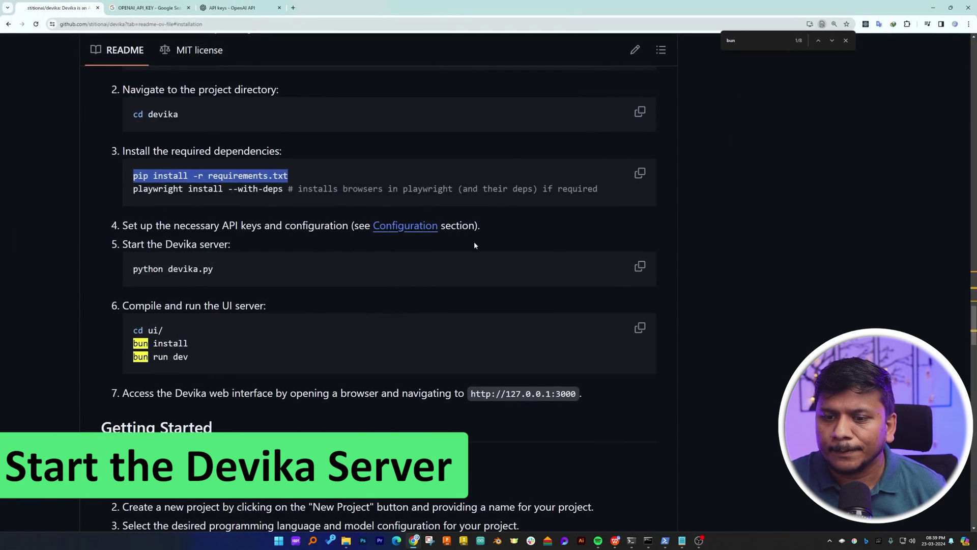
left_click(298, 171)
left_click_drag(192, 176, 289, 176)
left_click(148, 188)
left_click(173, 225)
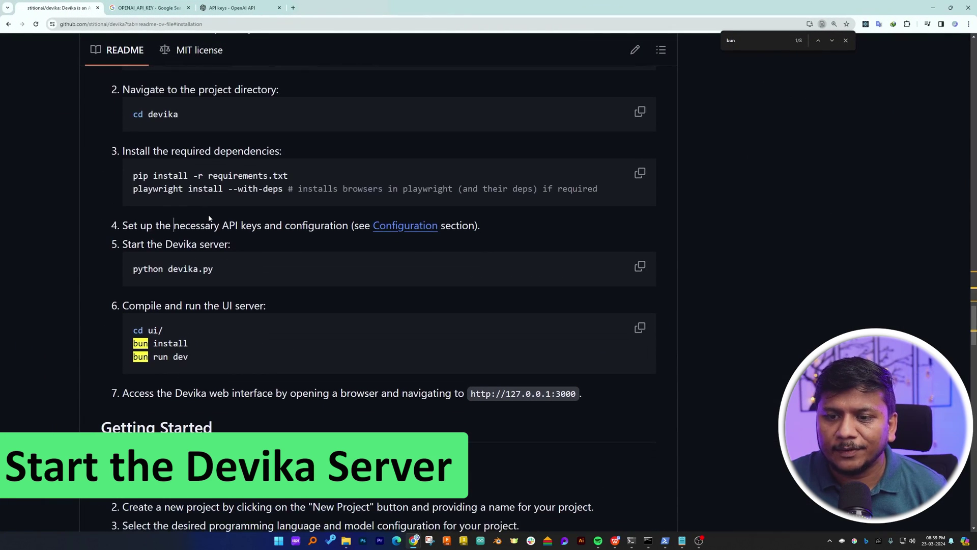
left_click_drag(224, 225, 347, 225)
left_click(255, 268)
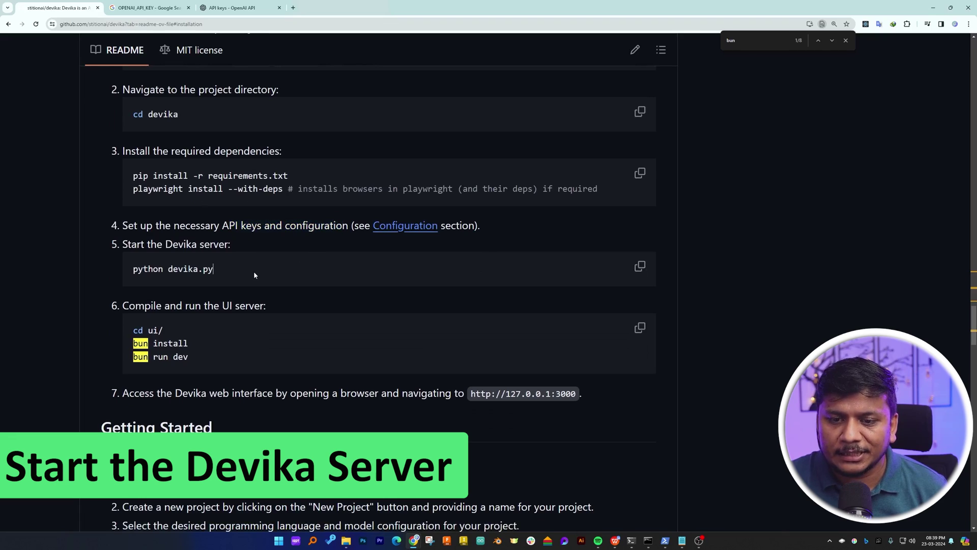
- Copy the python devika.py command from the README and open a new Command Prompt as administrator
left_click_drag(237, 274, 131, 270)
right_click(177, 273)
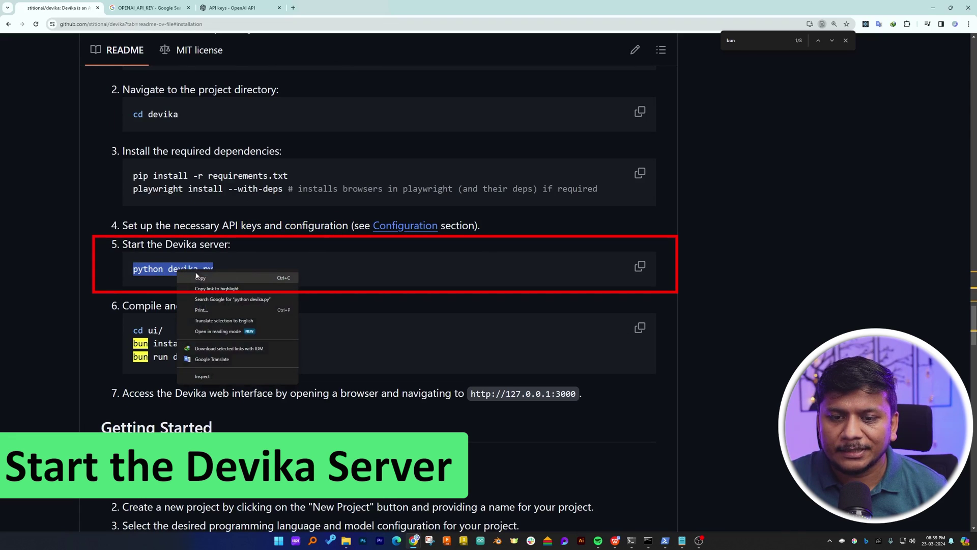
left_click(215, 282)
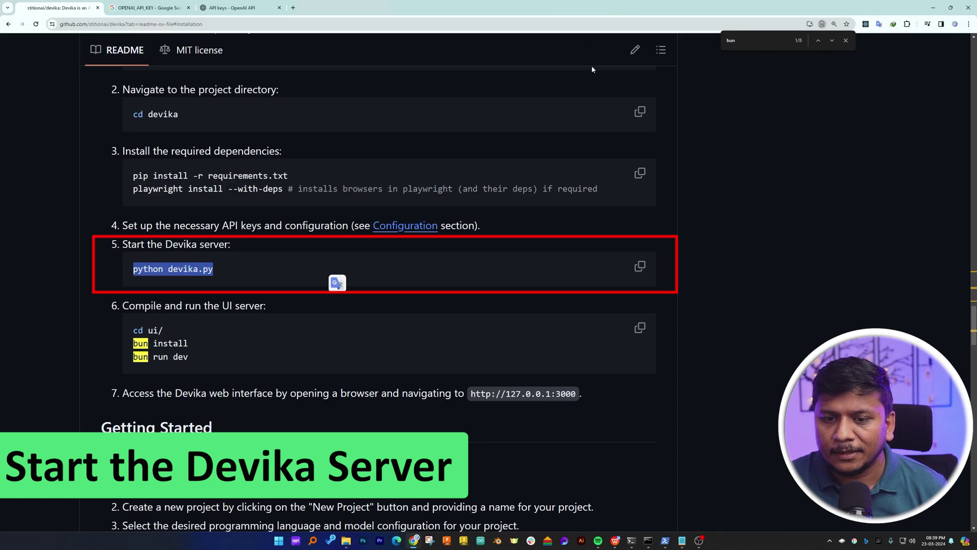
key("super")
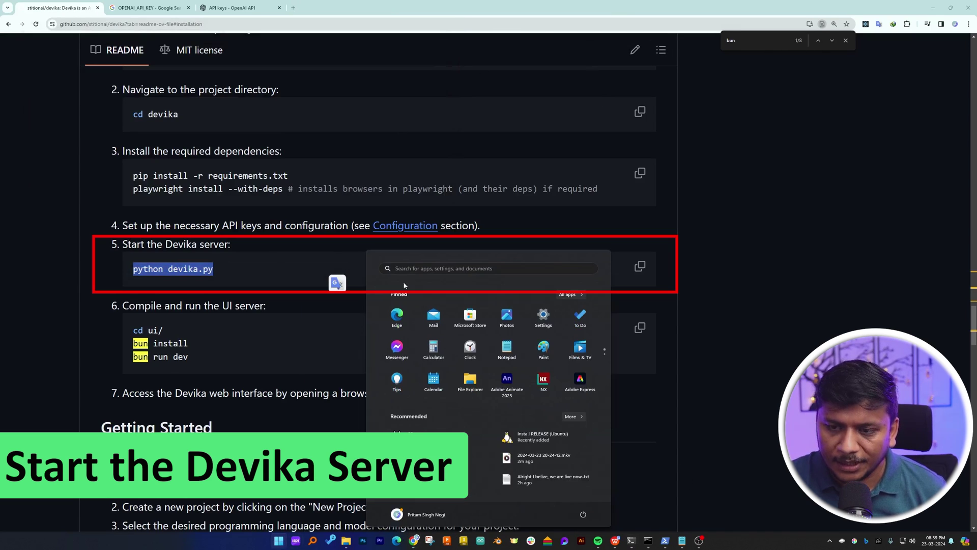
type("co")
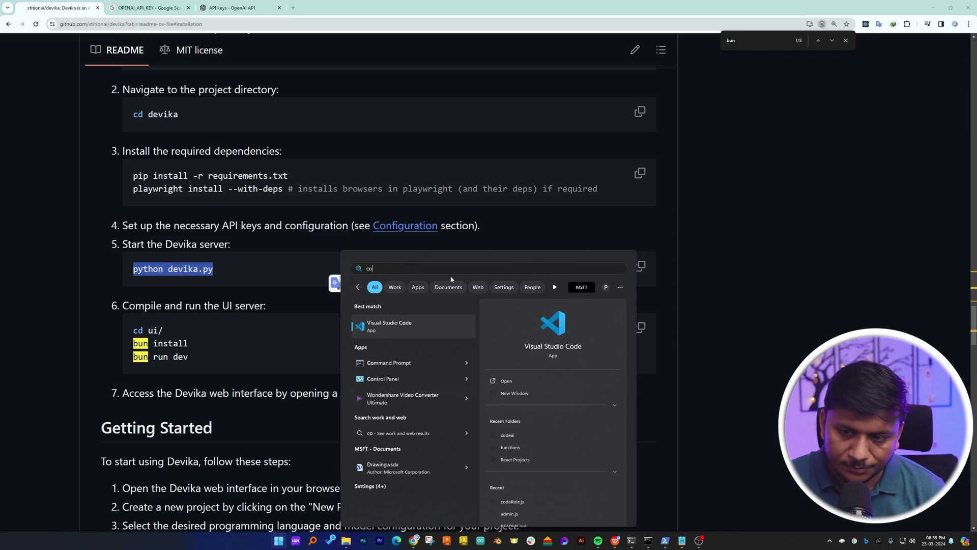
left_click(467, 363)
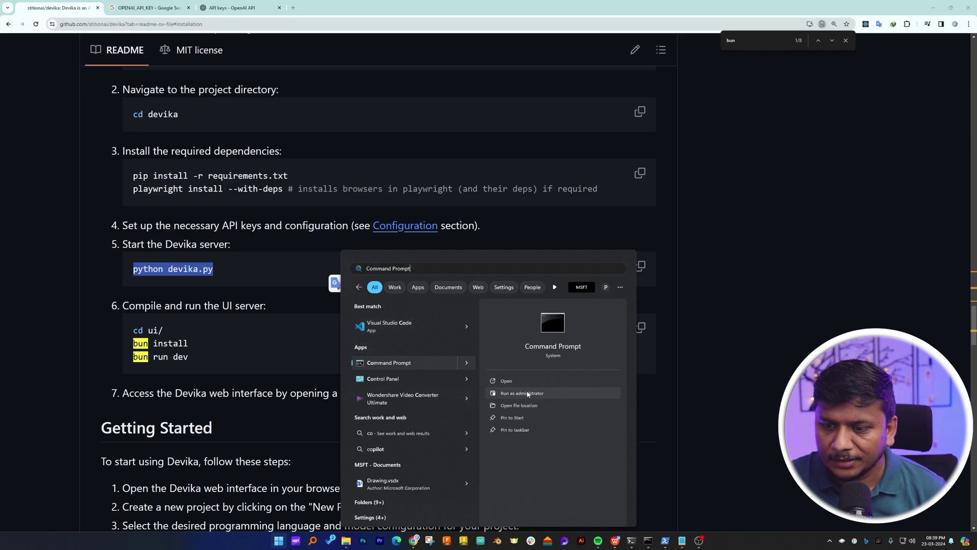
left_click(529, 394)
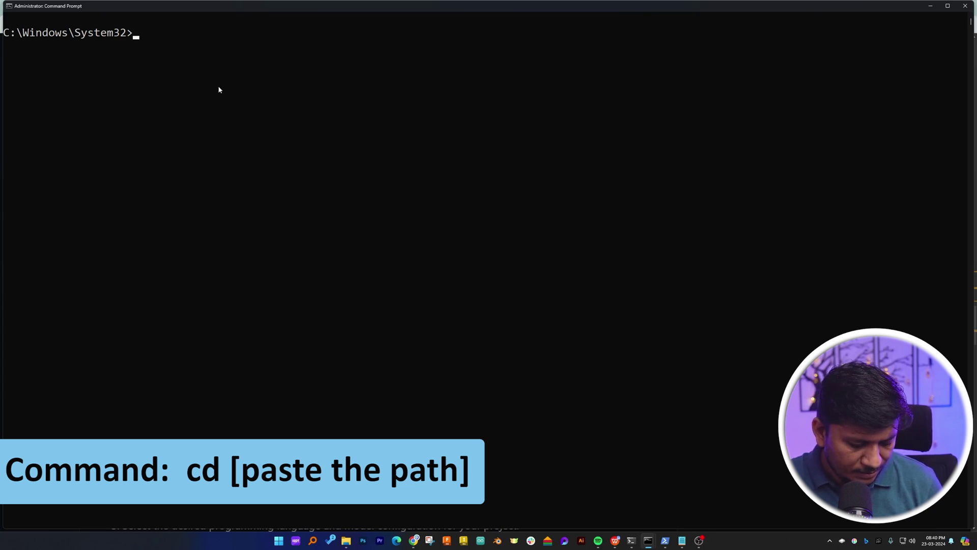
- Change the new Command Prompt's directory to the devika-main folder on the Desktop, using its full path
key("super+e")
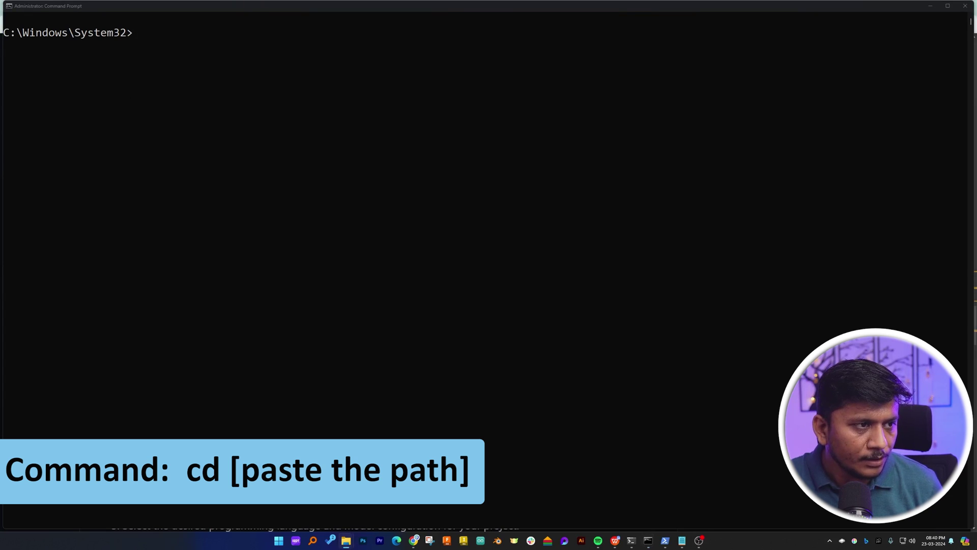
left_click(176, 57)
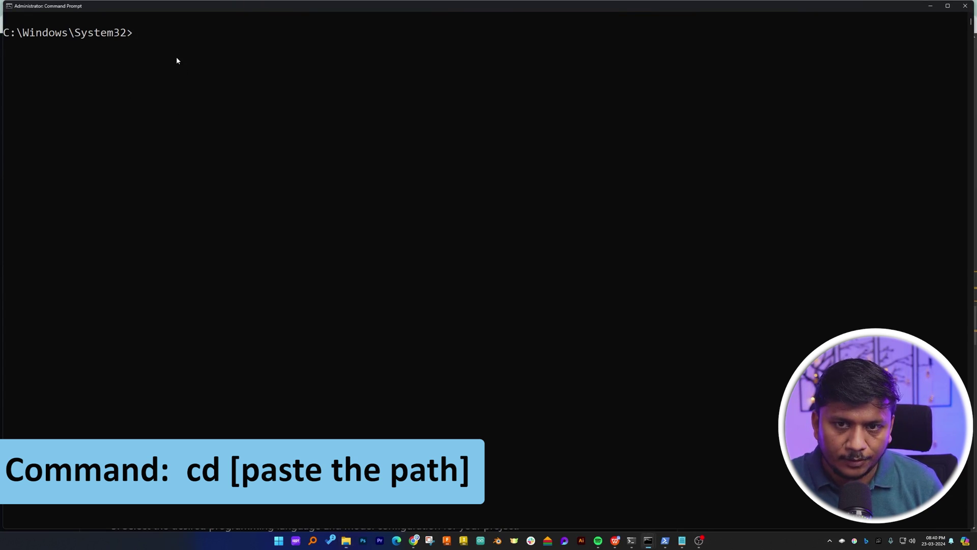
type("cd")
key("ctrl+v")
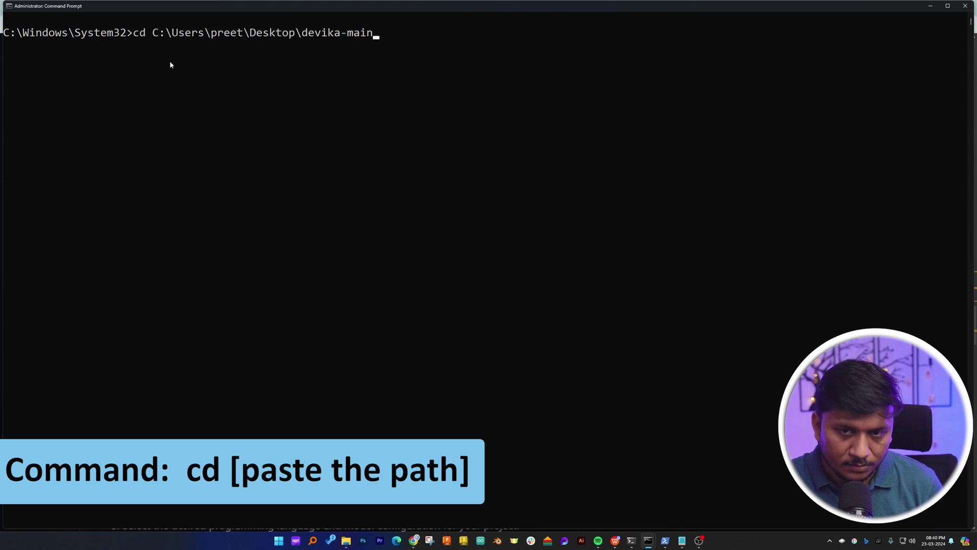
key("Return")
- Move the Command Prompt window aside, copy python devika.py from the README and run it to start the Devika server
left_click_drag(328, 6, 621, 64)
right_click(168, 267)
left_click(175, 279)
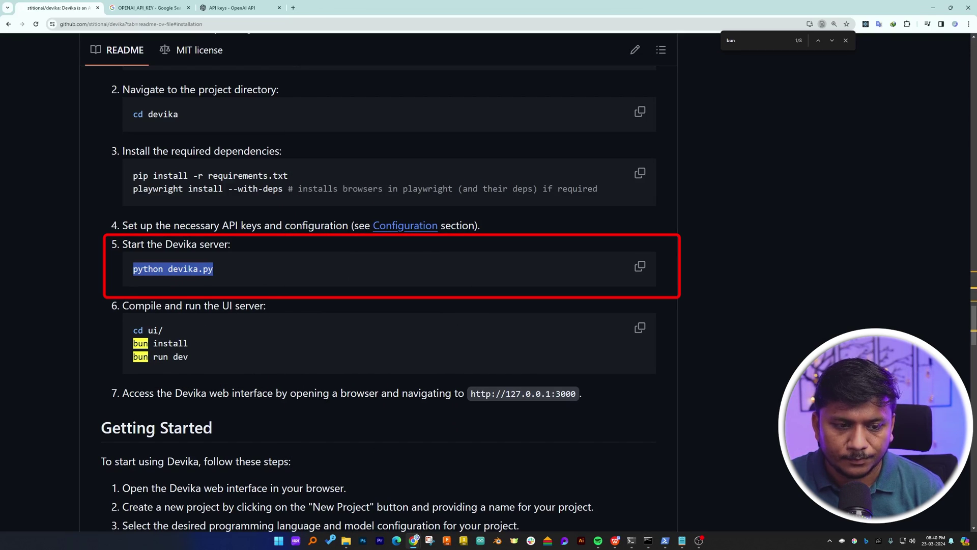
key("alt+Tab")
key("ctrl+v")
key("Return")
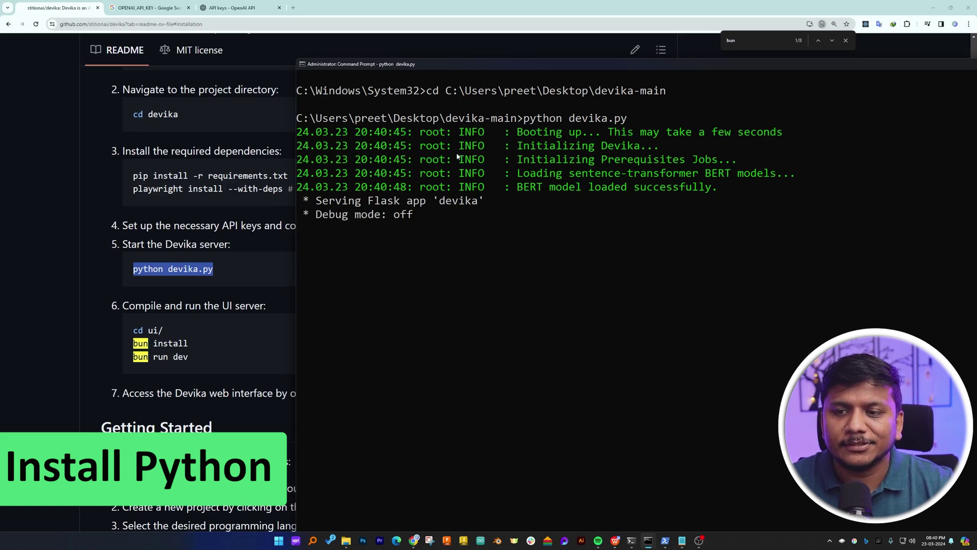
- Search Google for python in a new browser tab and open the Welcome to Python.org result
left_click(294, 7)
type("p")
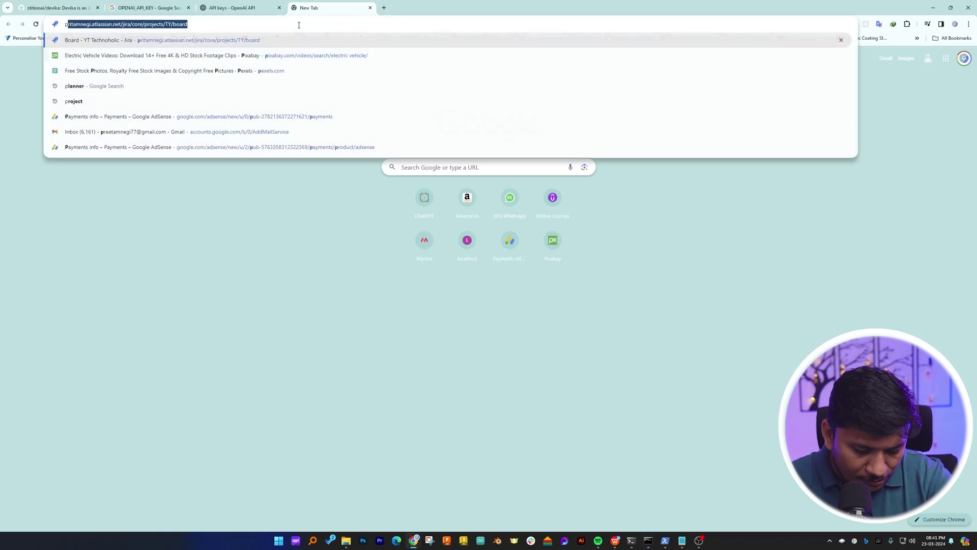
type("ytho")
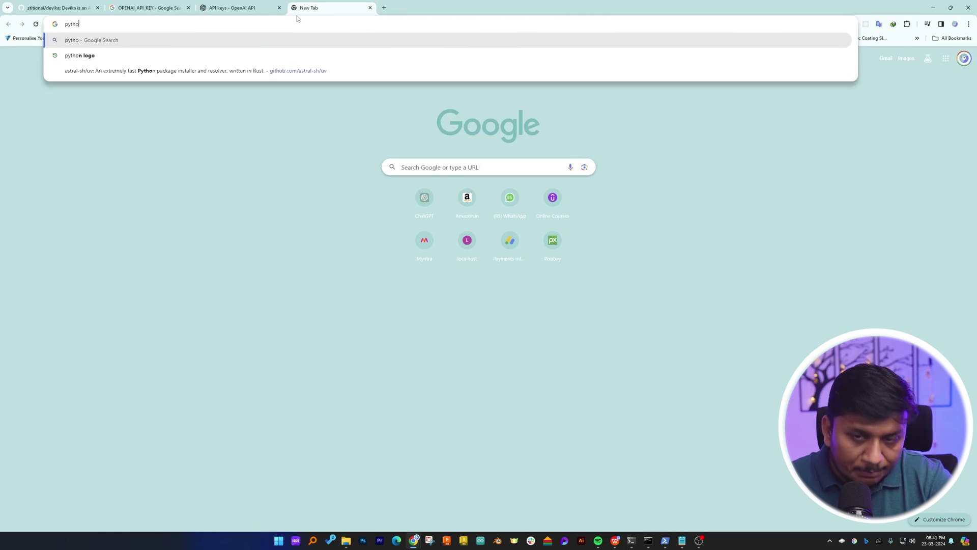
type("n")
key("Return")
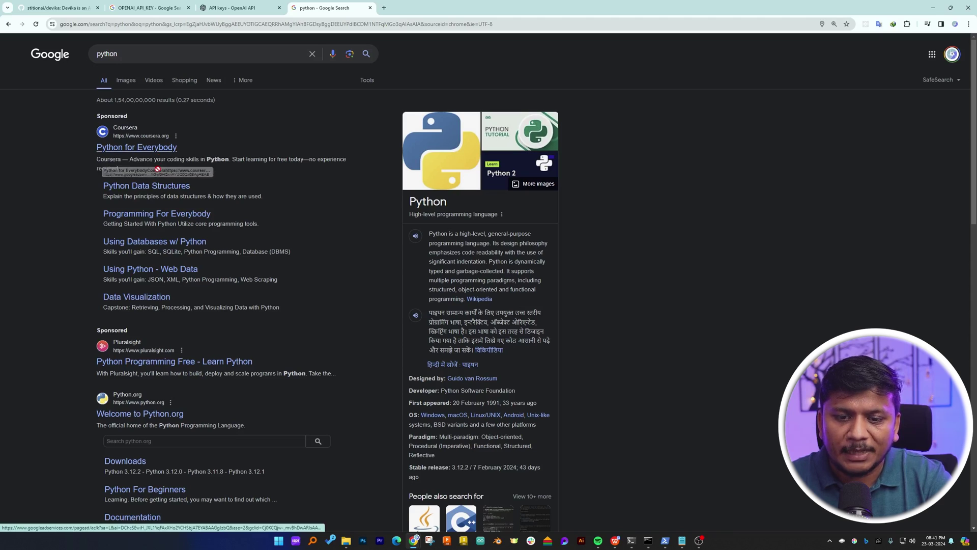
scroll(155, 162, "down", 3)
scroll(142, 226, "down", 1)
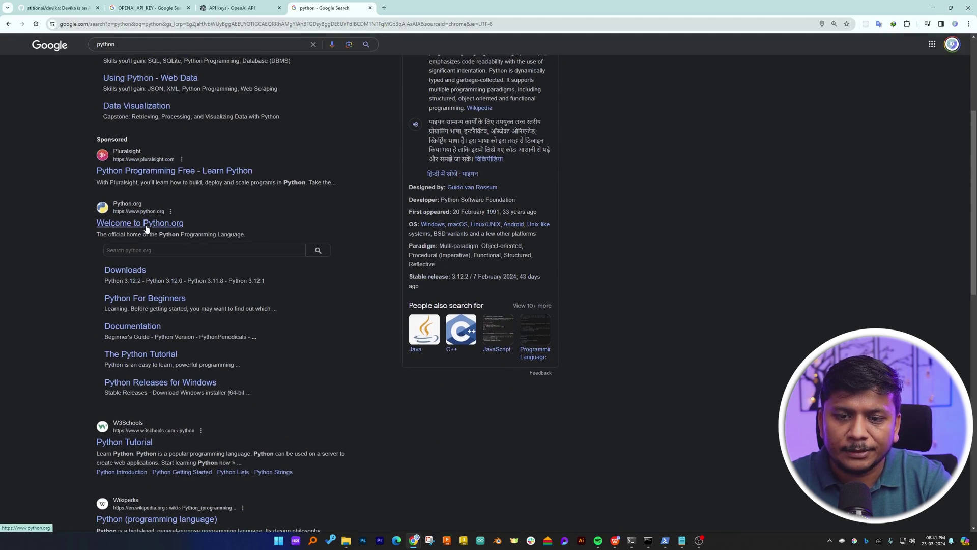
left_click(143, 224)
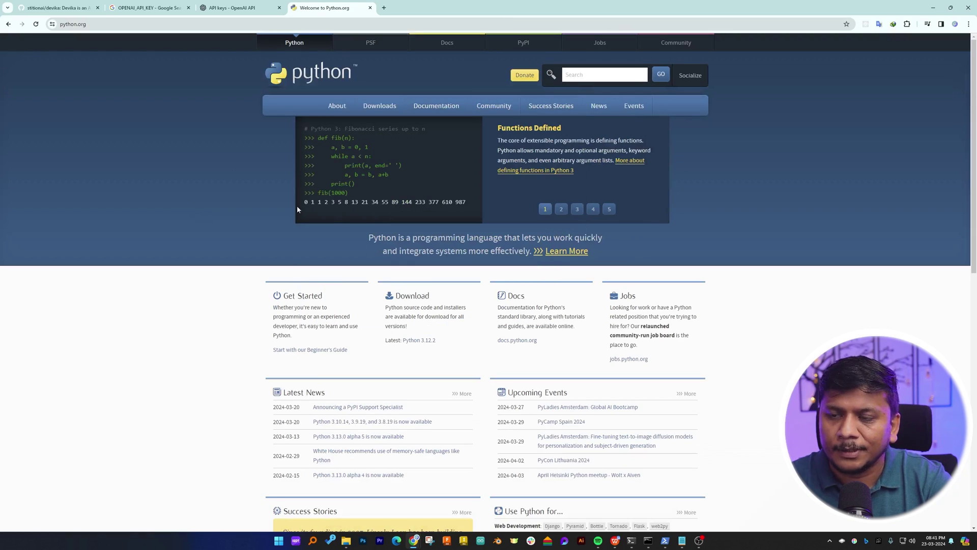
- Highlight the python.org address and open the Python 3.12.2 release page from the homepage's Download section
left_click(126, 24)
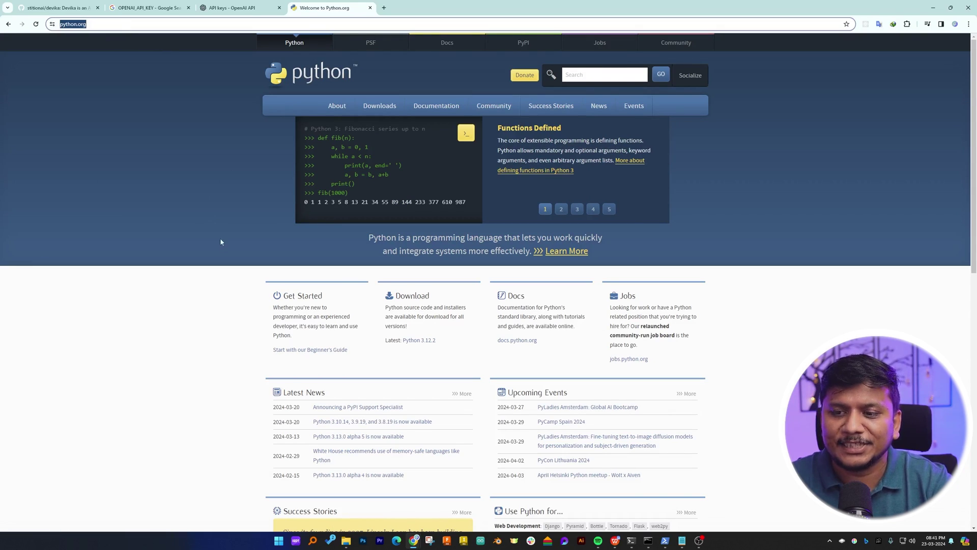
left_click(169, 246)
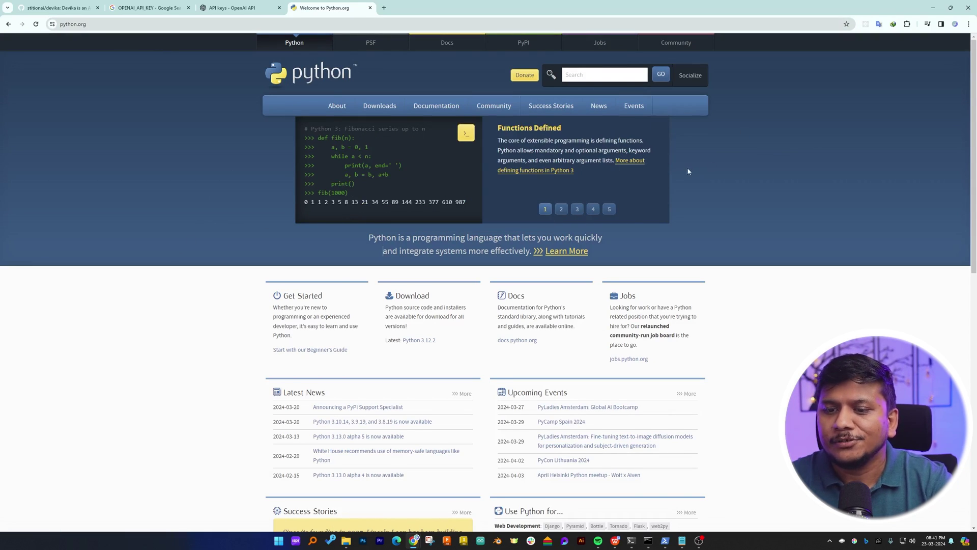
scroll(689, 167, "down", 2)
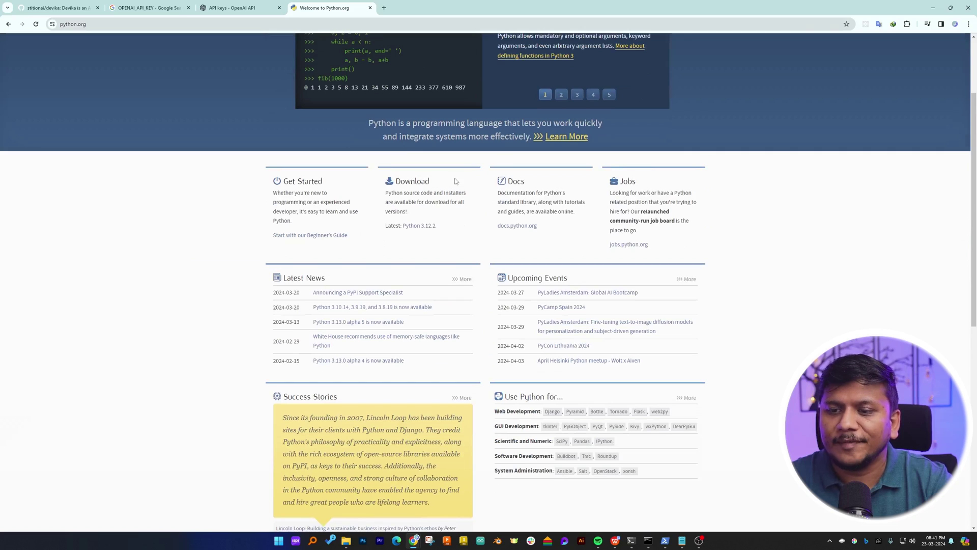
left_click(418, 226)
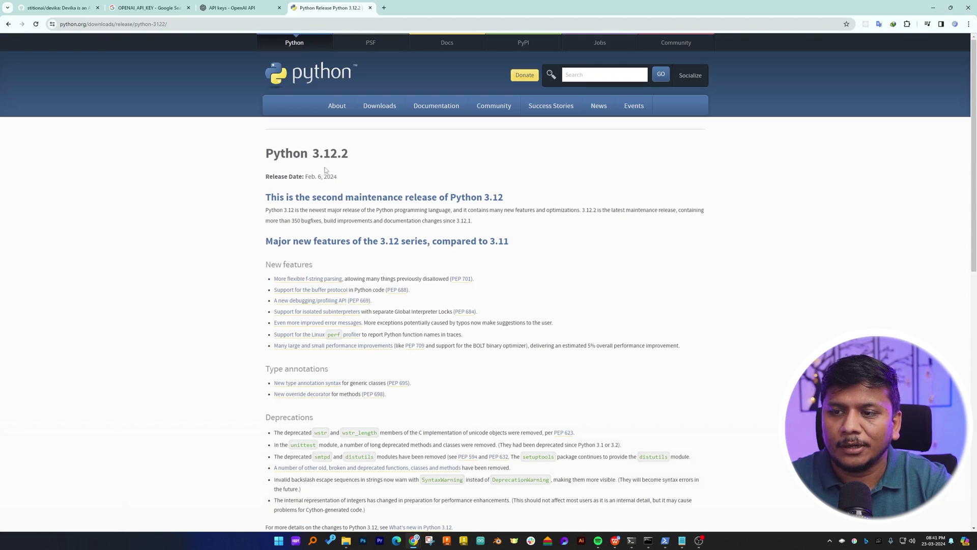
- Look through the Python 3.12.2 release page down to the Files table of installers
scroll(326, 169, "down", 3)
scroll(360, 167, "up", 1)
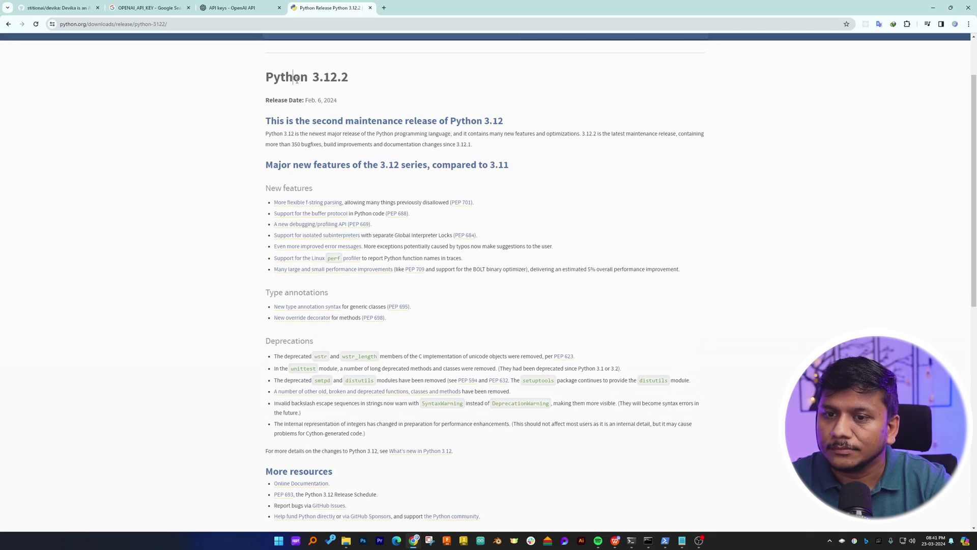
scroll(356, 168, "down", 7)
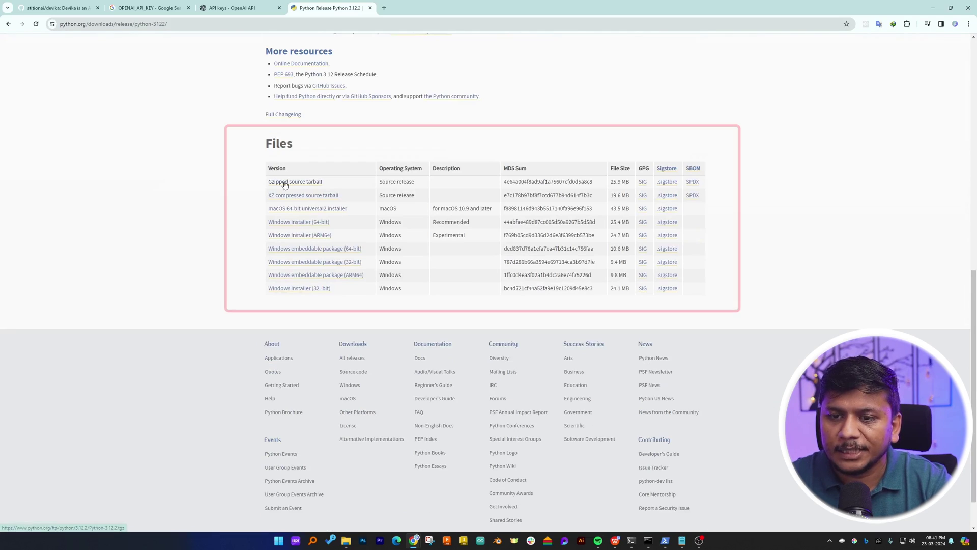
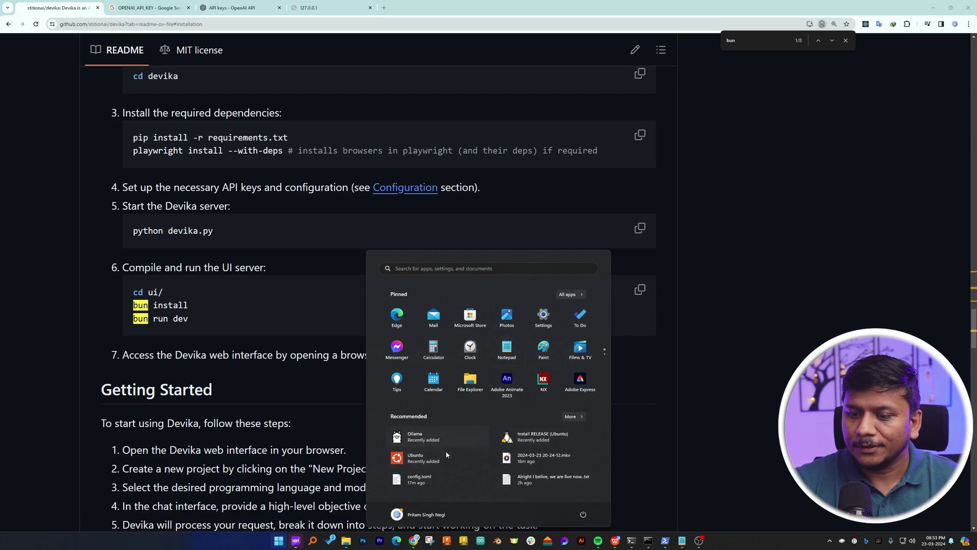
- Open the Ubuntu terminal, then copy the full path of the devika-main folder from File Explorer
left_click(441, 464)
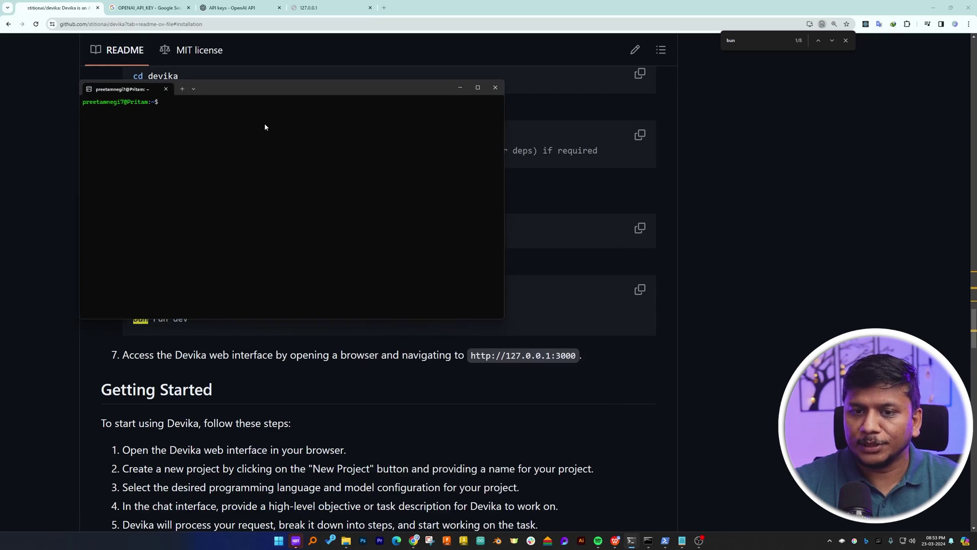
key("super+e")
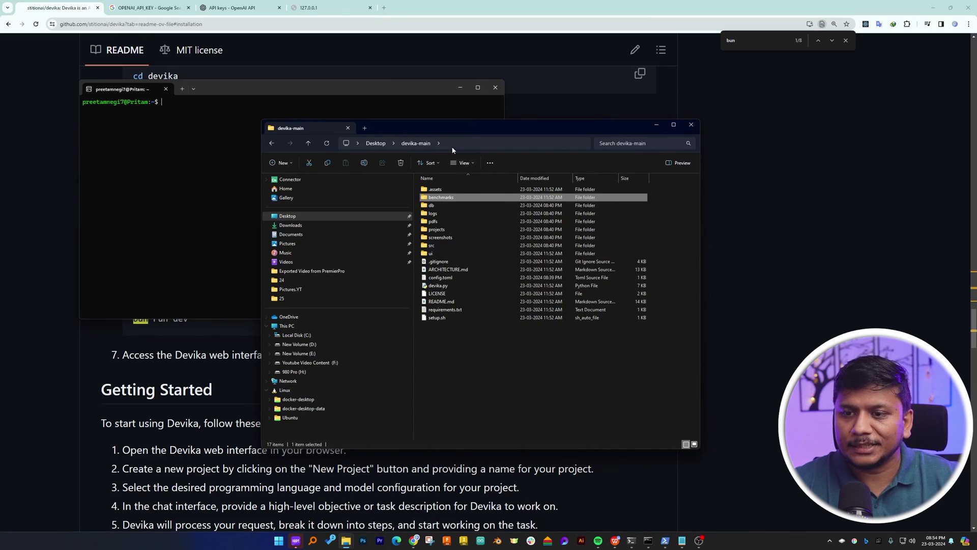
left_click(463, 146)
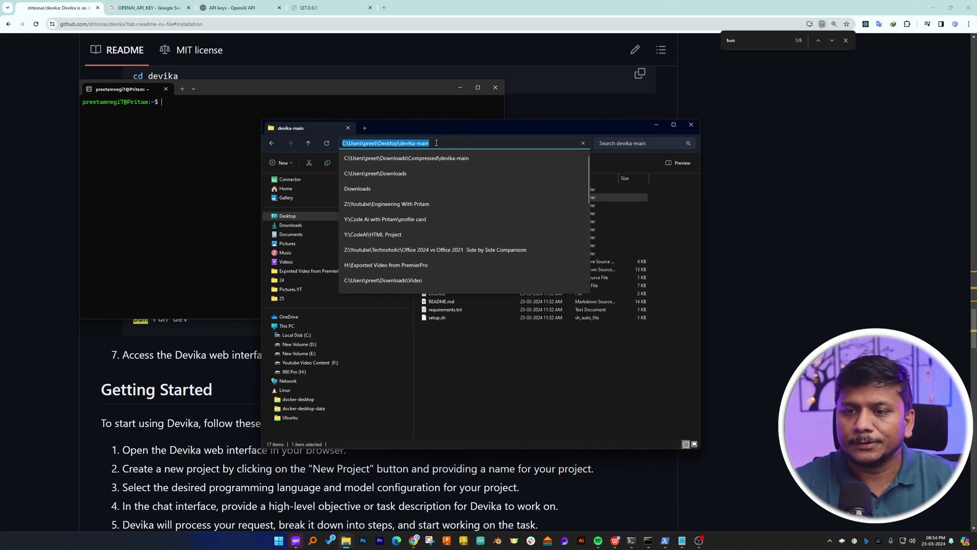
right_click(415, 146)
left_click(434, 164)
- Run df in the Ubuntu terminal to list the mounted drives and highlight /mnt/c
left_click(197, 169)
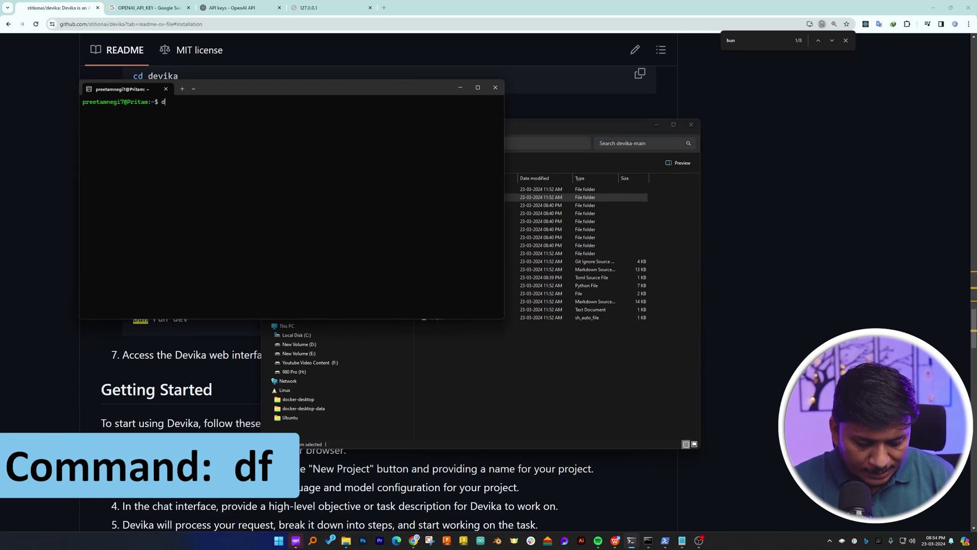
type("df")
key("Return")
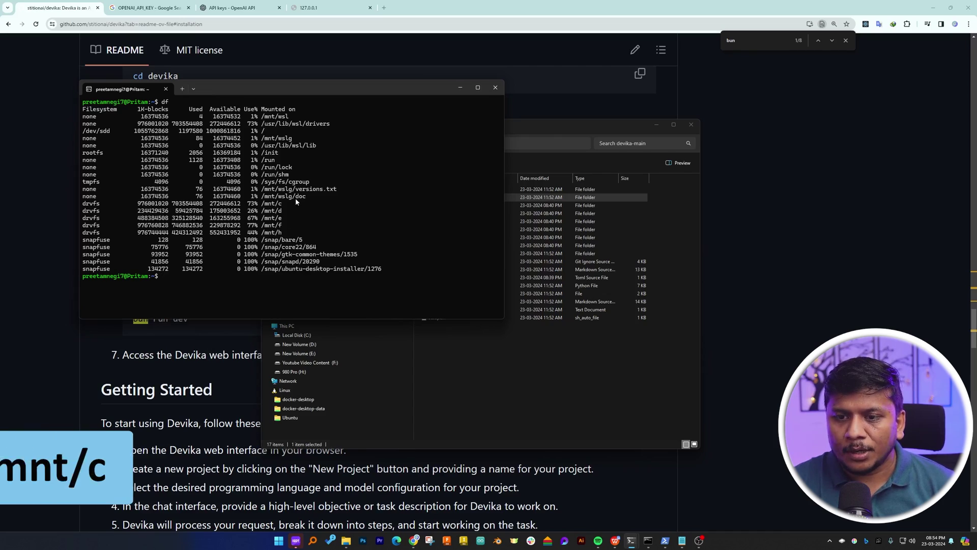
left_click_drag(284, 205, 254, 205)
- Change the Ubuntu terminal's directory to the C drive mount with cd /mnt/c
left_click(241, 289)
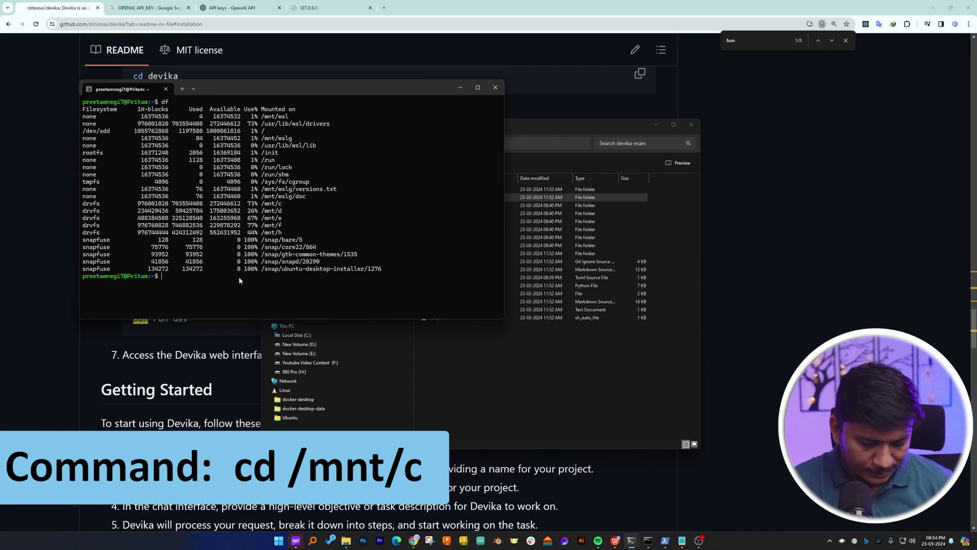
type("cd ")
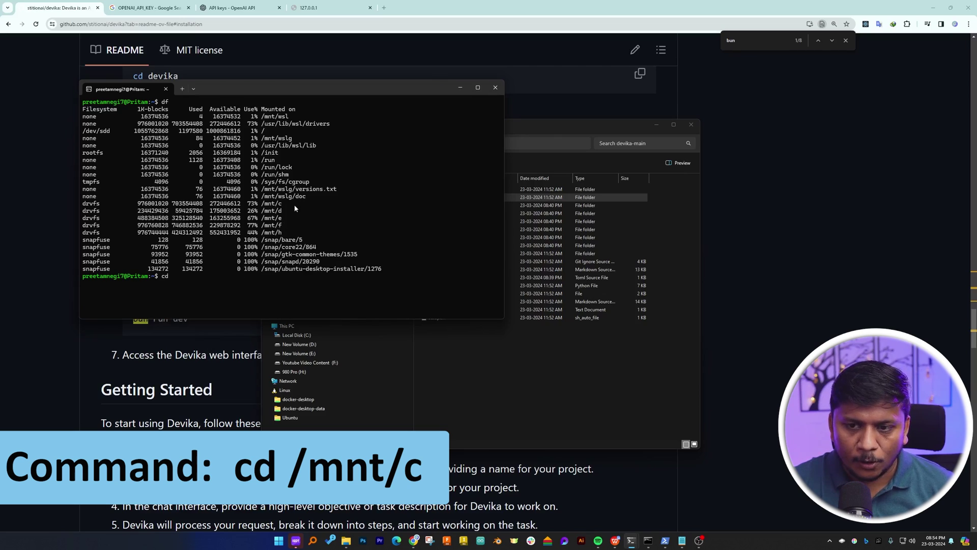
type("/mnt/")
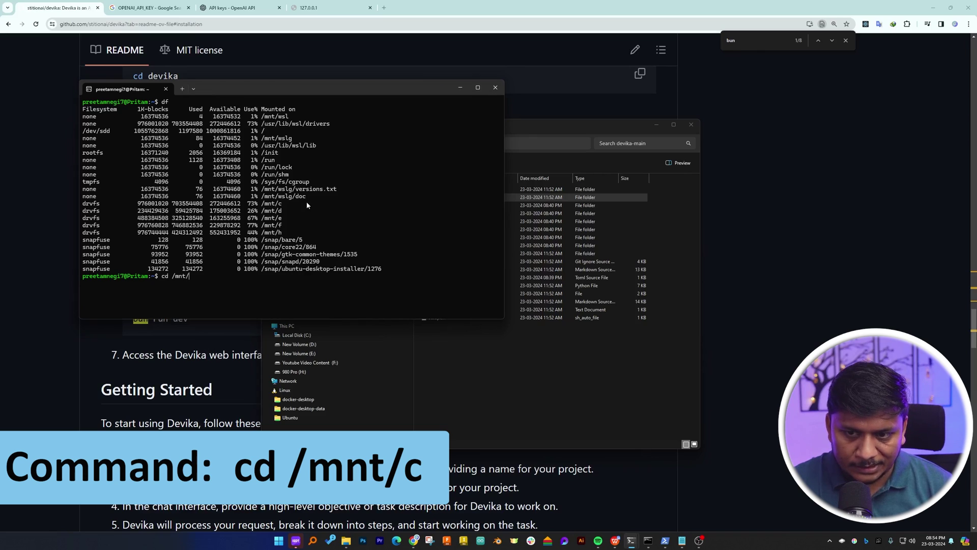
type("c")
key("Return")
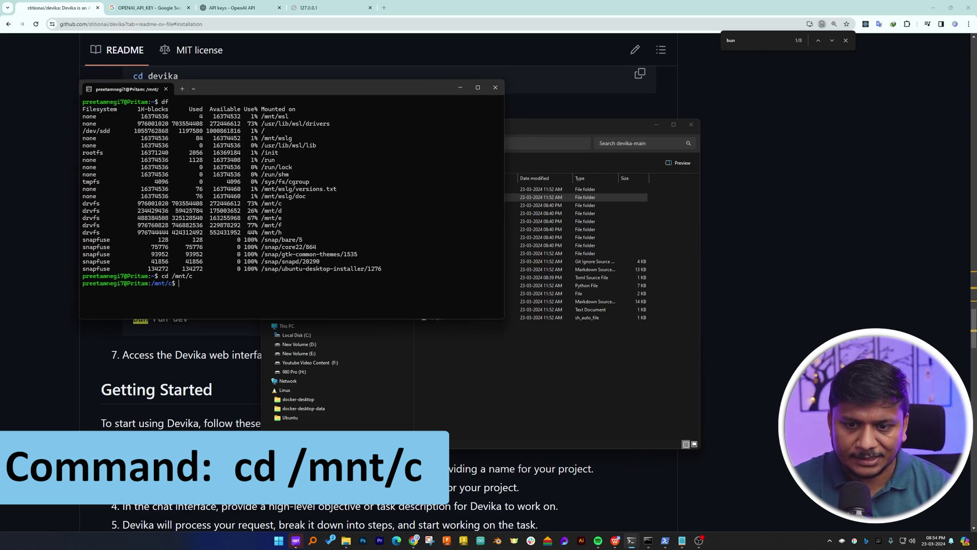
- Try to change the directory to devika-main with cd and the copied Windows path
type("cd")
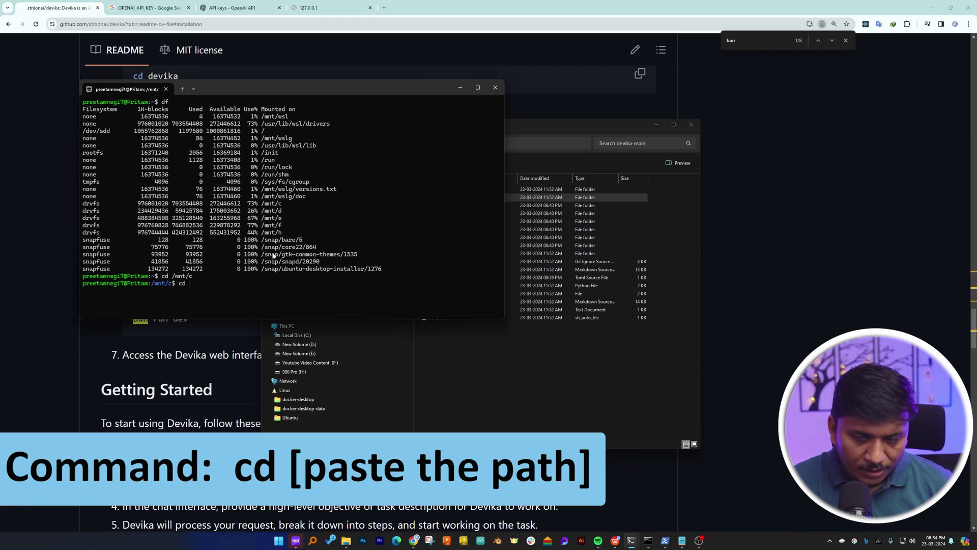
key("ctrl+v")
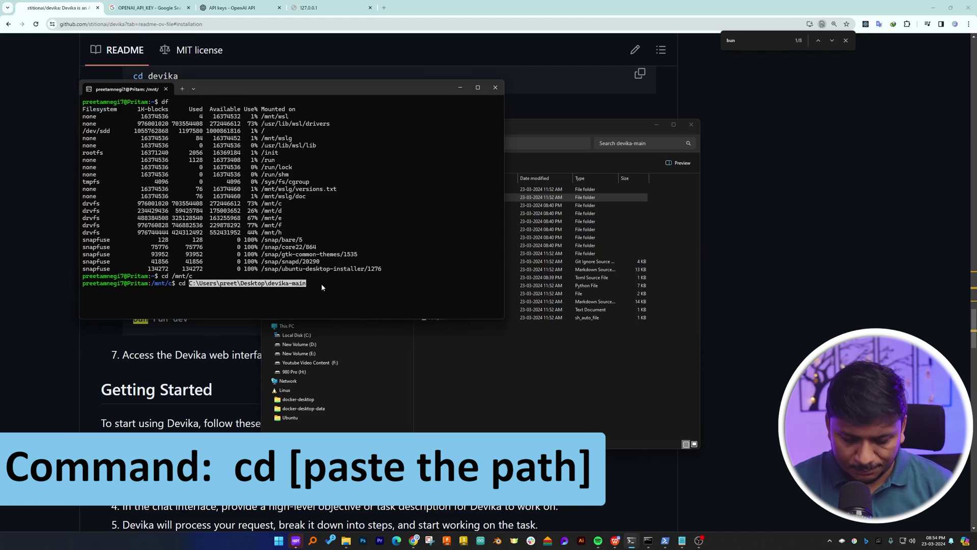
key("Tab")
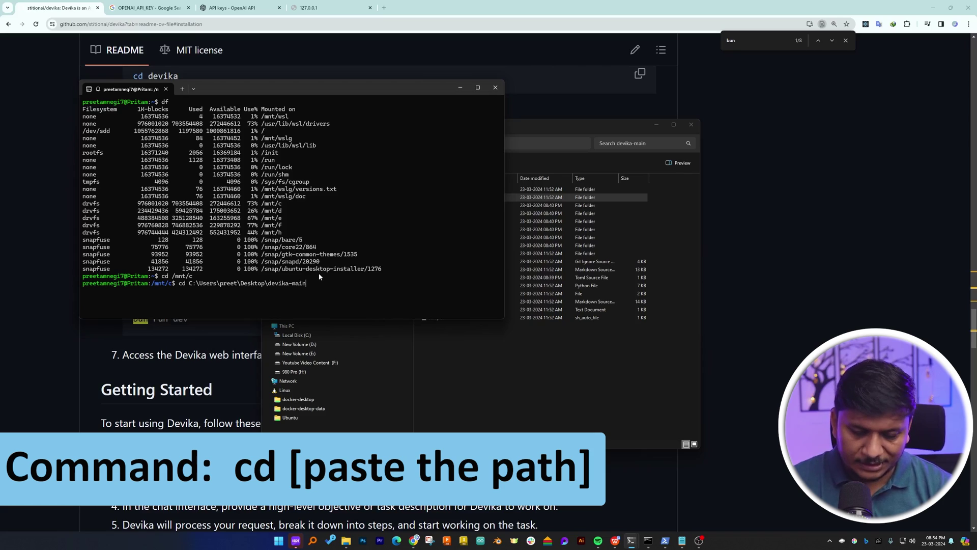
key("Return")
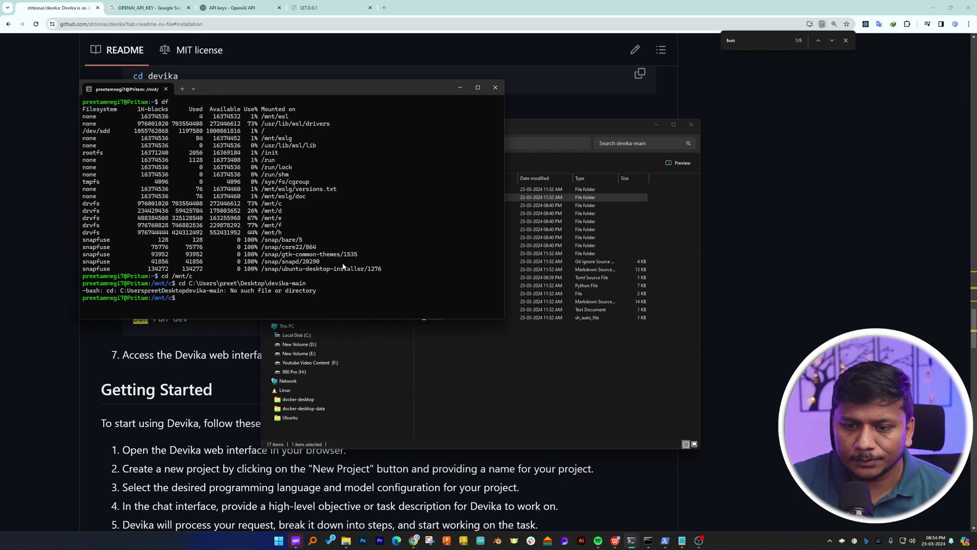
- List the mounts again with df and enter the Desktop's devika-main folder using a relative path with forward slashes
type("df")
key("Return")
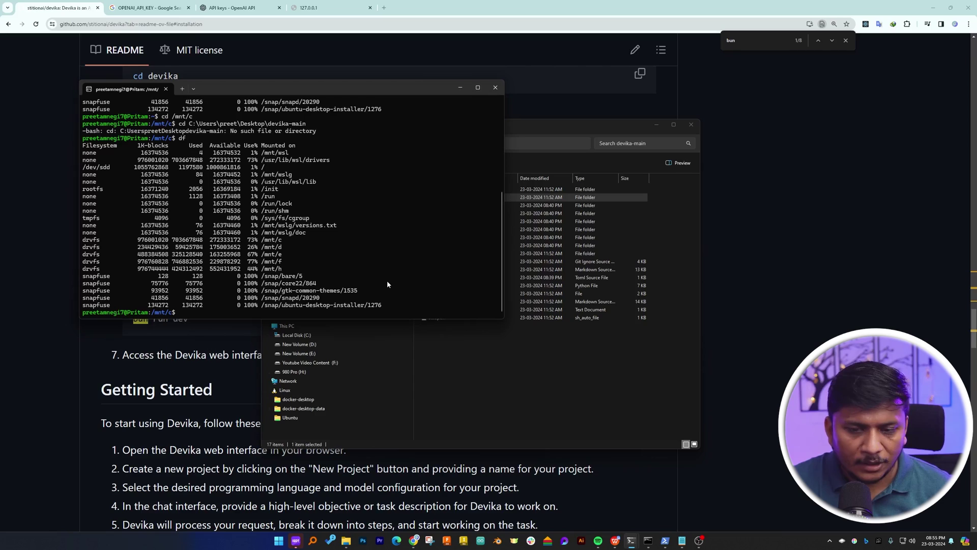
type("cd Users/preet/Desktop/devika-main")
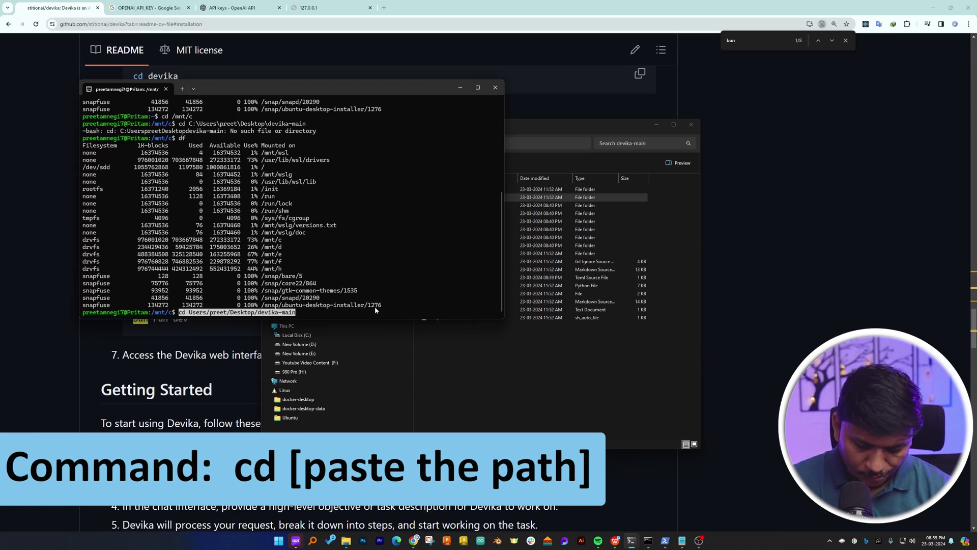
key("Tab")
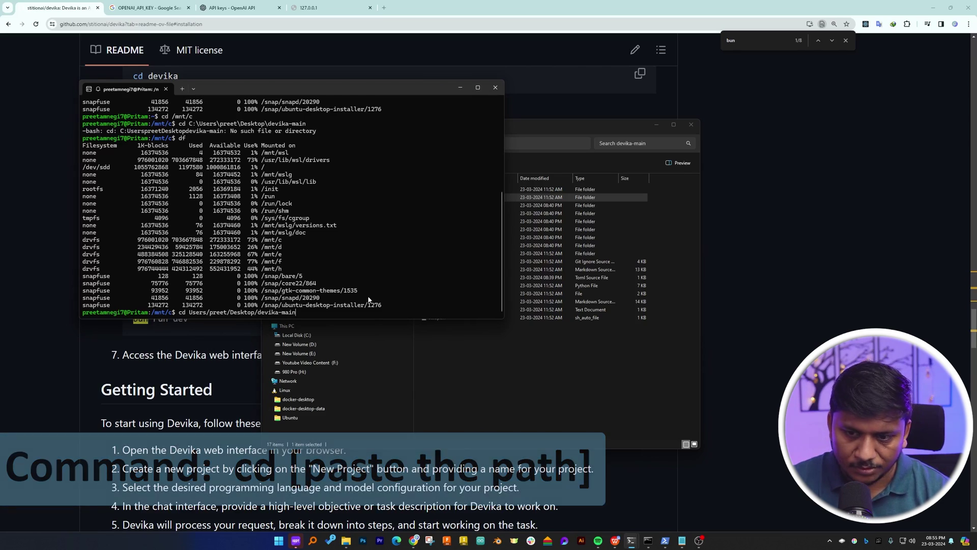
key("Return")
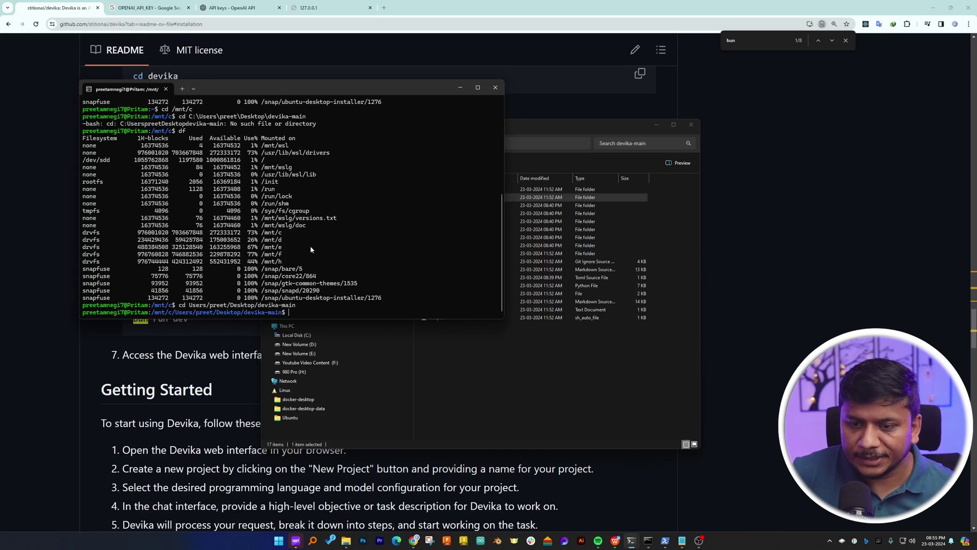
- Open the ui folder of devika-main in File Explorer and change the terminal's directory to it with cd ui
left_click_drag(373, 94, 873, 196)
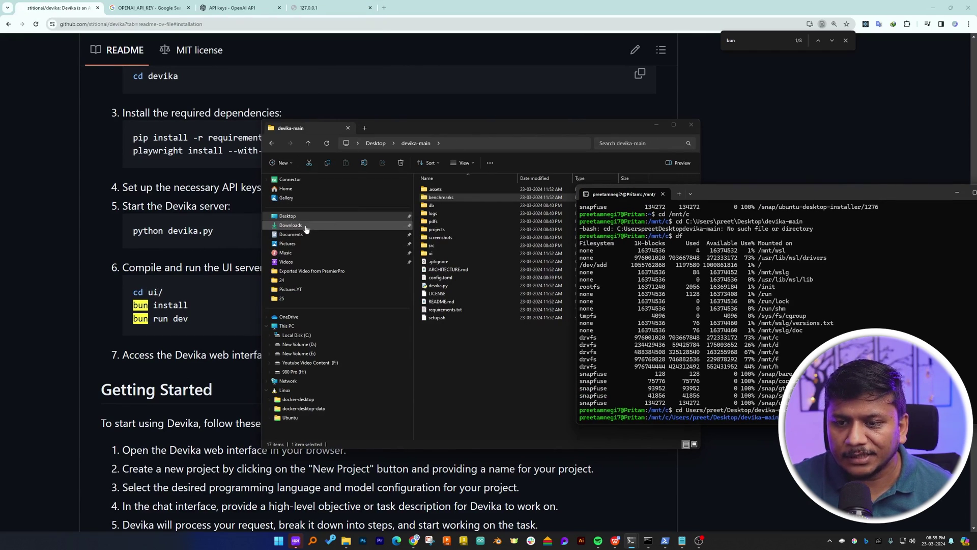
left_click(435, 254)
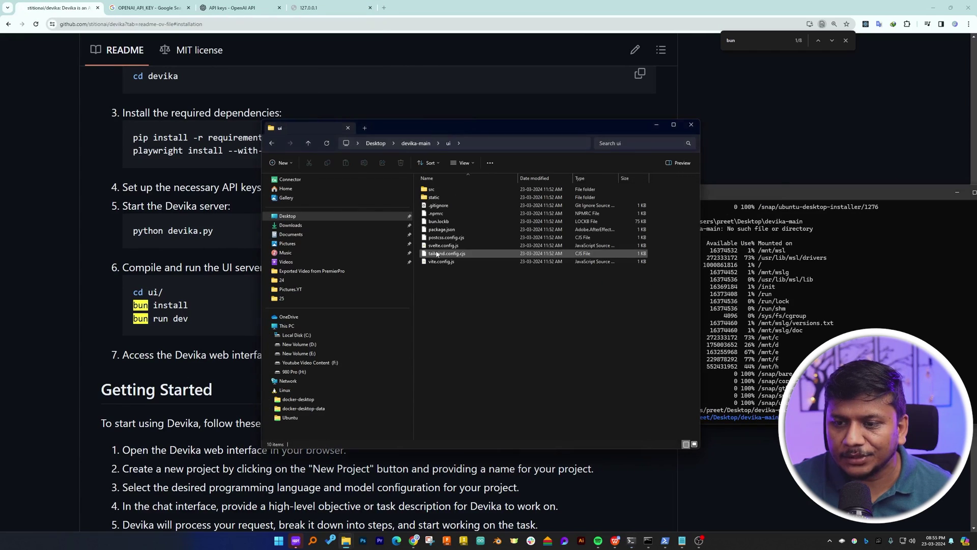
left_click(773, 191)
double_click(774, 192)
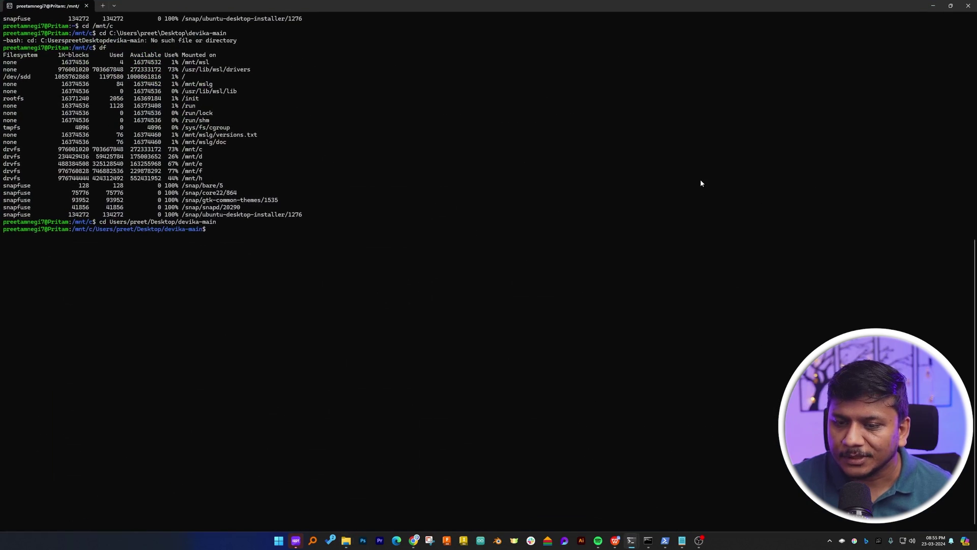
double_click(403, 4)
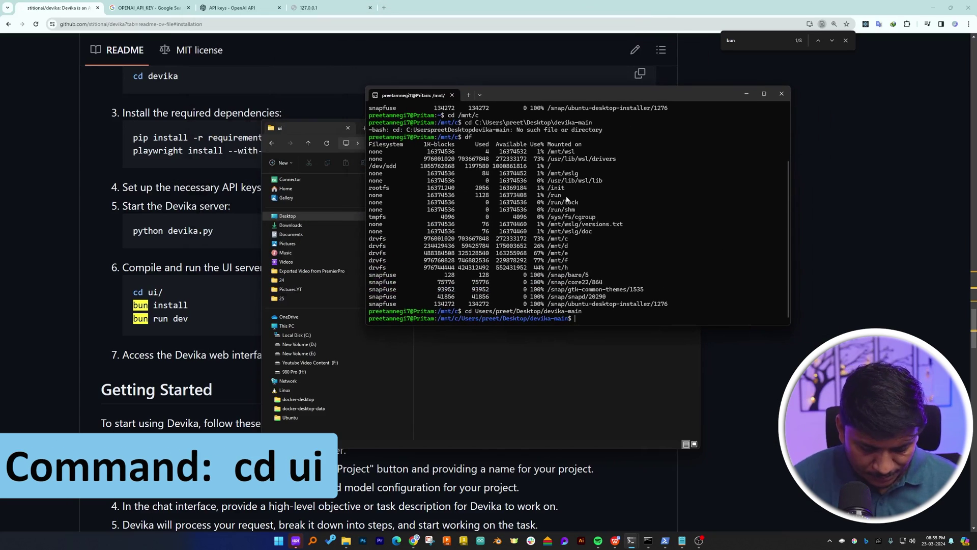
type("cd ui")
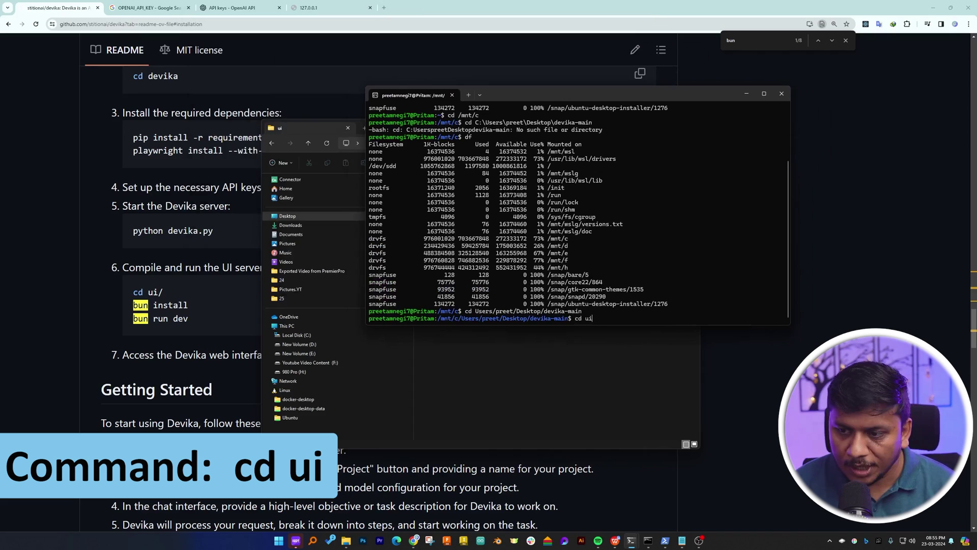
key("Return")
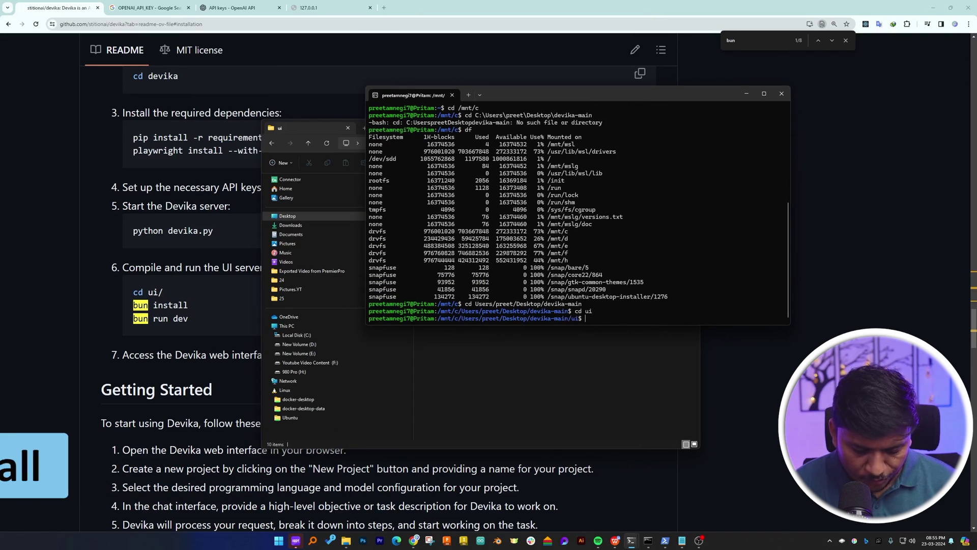
- Run bun install in the ui folder and enlarge the terminal window to show more output
type("bun install")
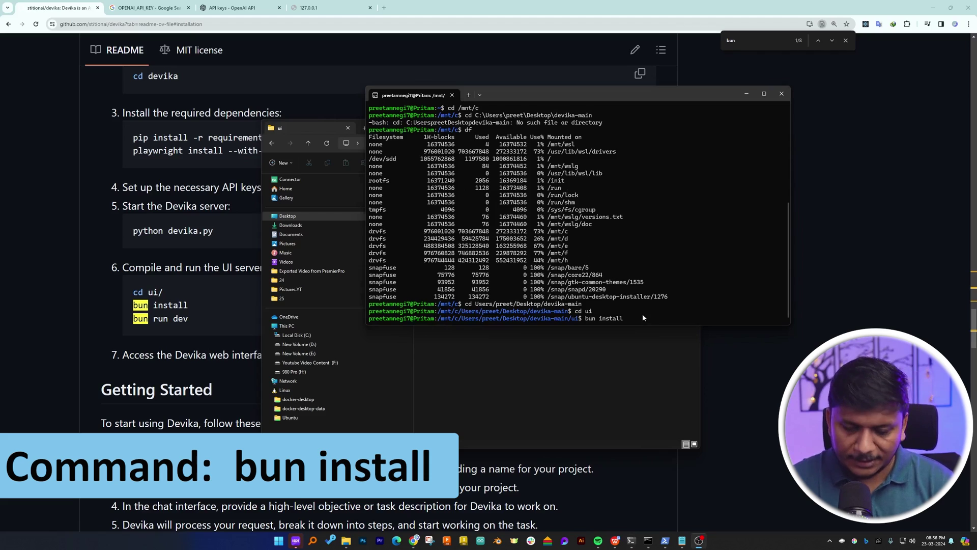
key("Return")
left_click_drag(713, 325, 738, 390)
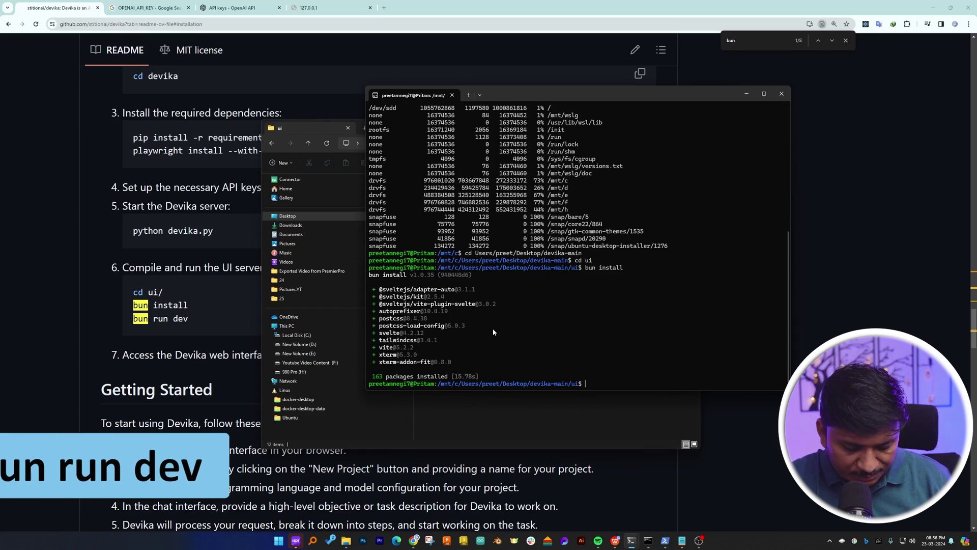
- Start the Devika UI server with bun run dev
type("bun ")
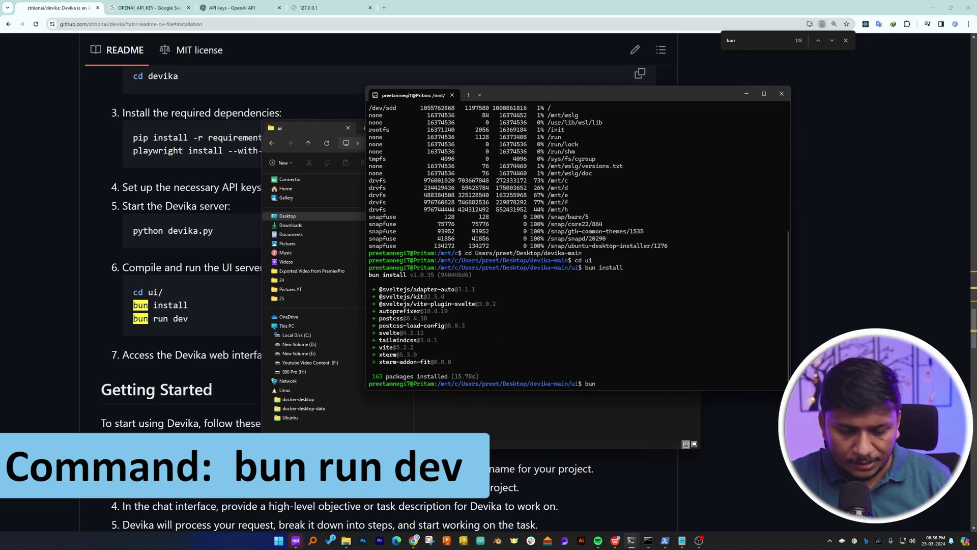
type("run de")
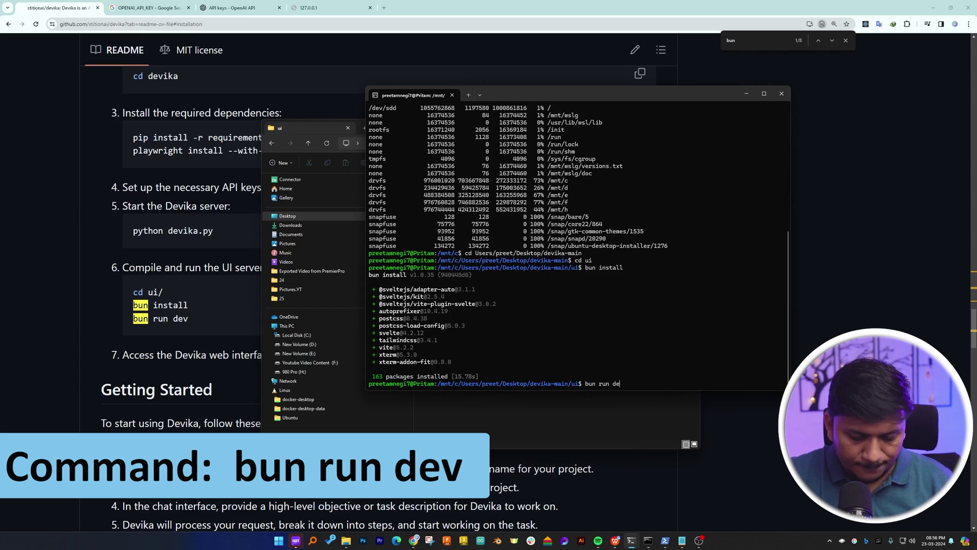
type("v")
key("Return")
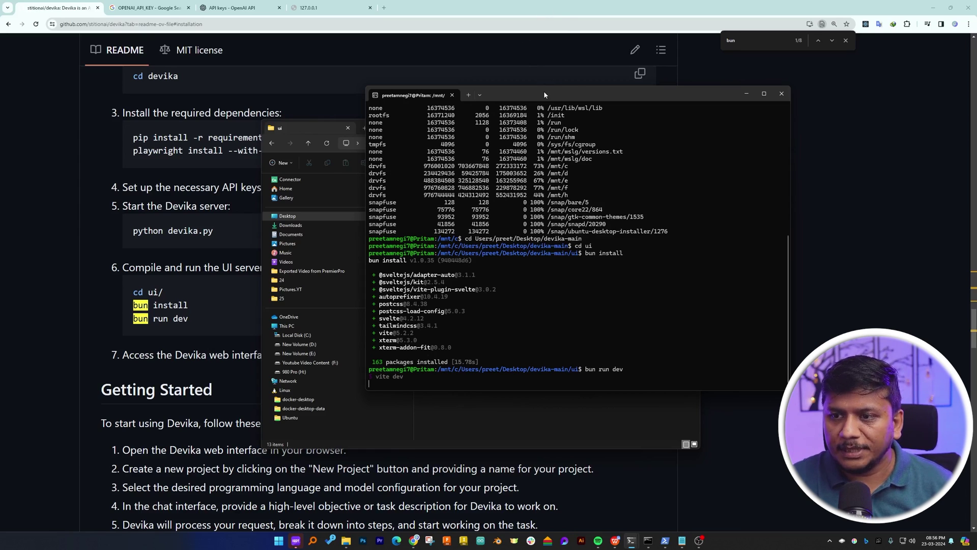
- Move the terminal window aside and close the File Explorer window covering the README
left_click_drag(544, 94, 608, 99)
left_click_drag(390, 129, 426, 187)
left_click(692, 183)
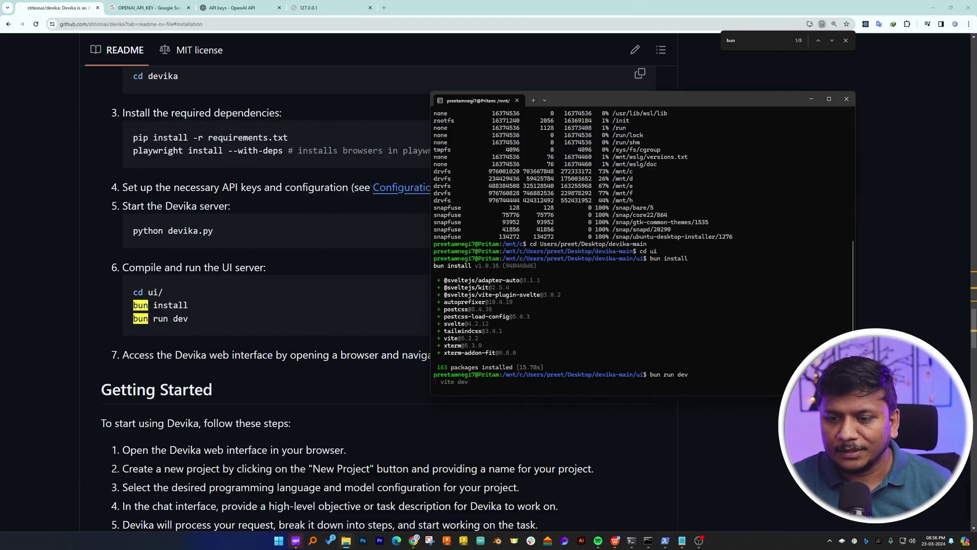
left_click(327, 319)
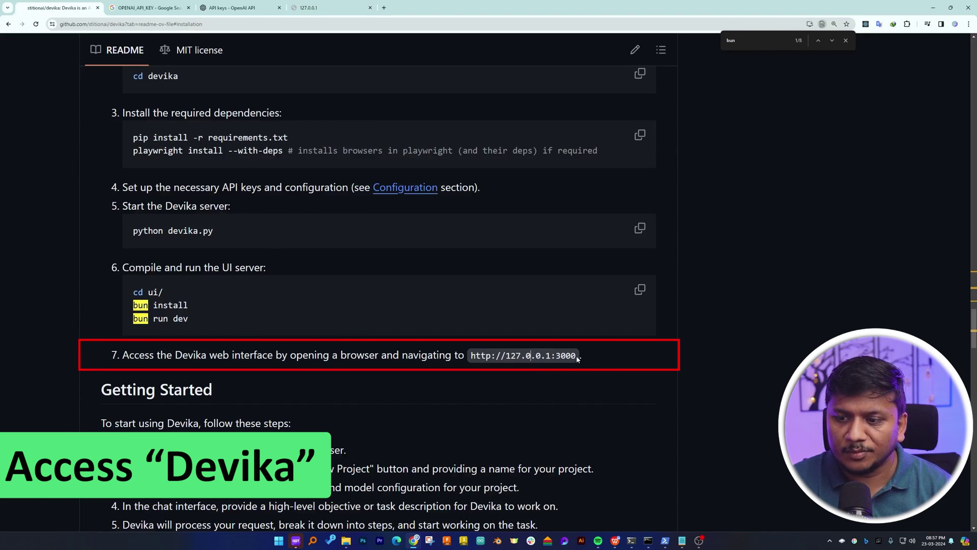
left_click_drag(577, 356, 469, 356)
right_click(489, 360)
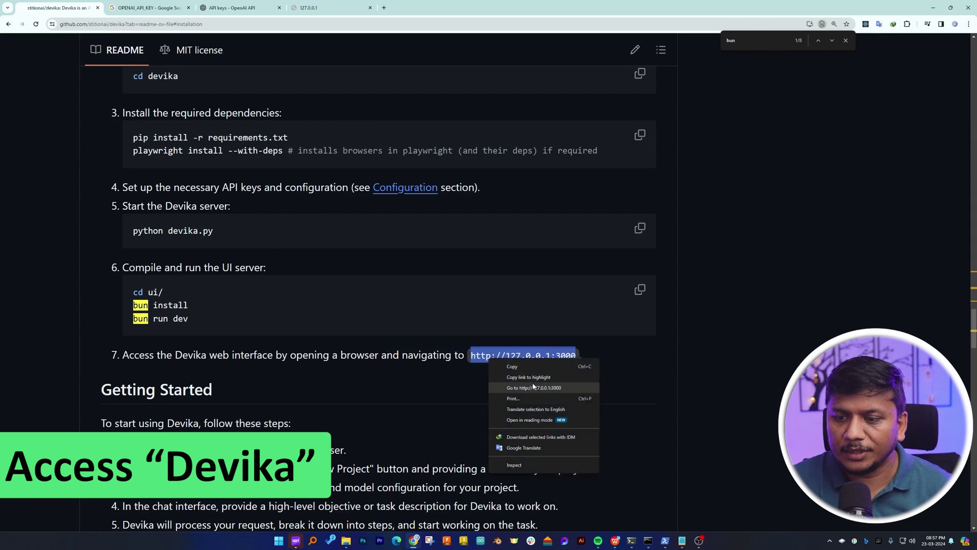
left_click(543, 389)
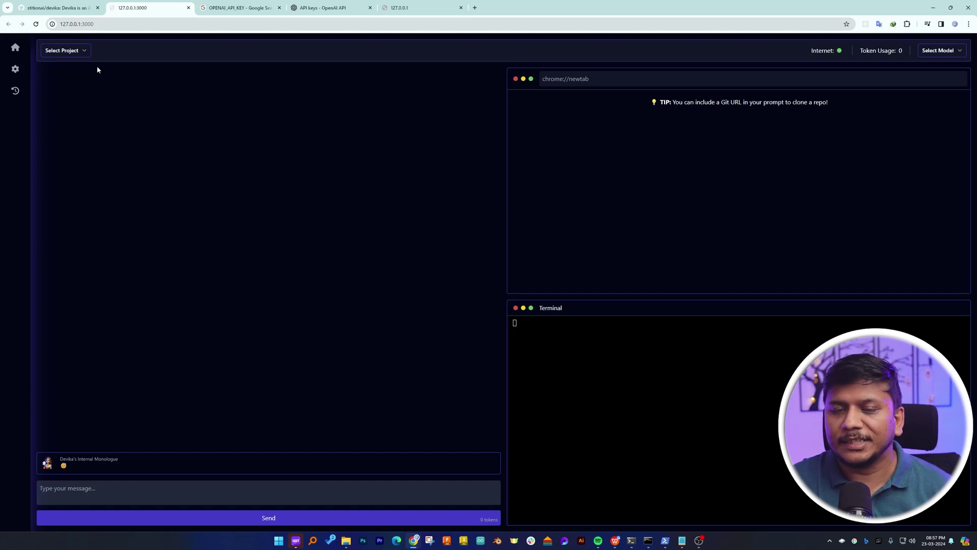
- Create a new Devika project named test1
left_click(75, 51)
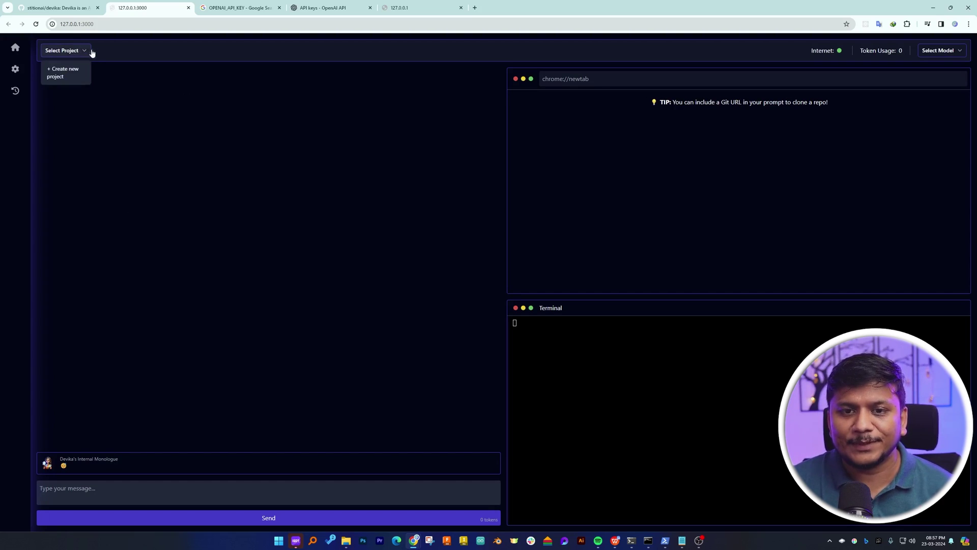
left_click(63, 75)
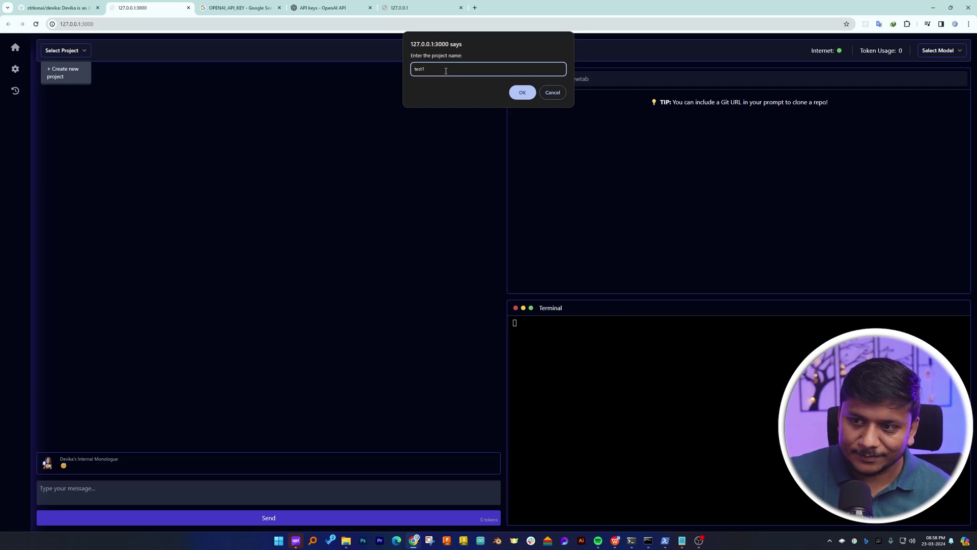
left_click(521, 93)
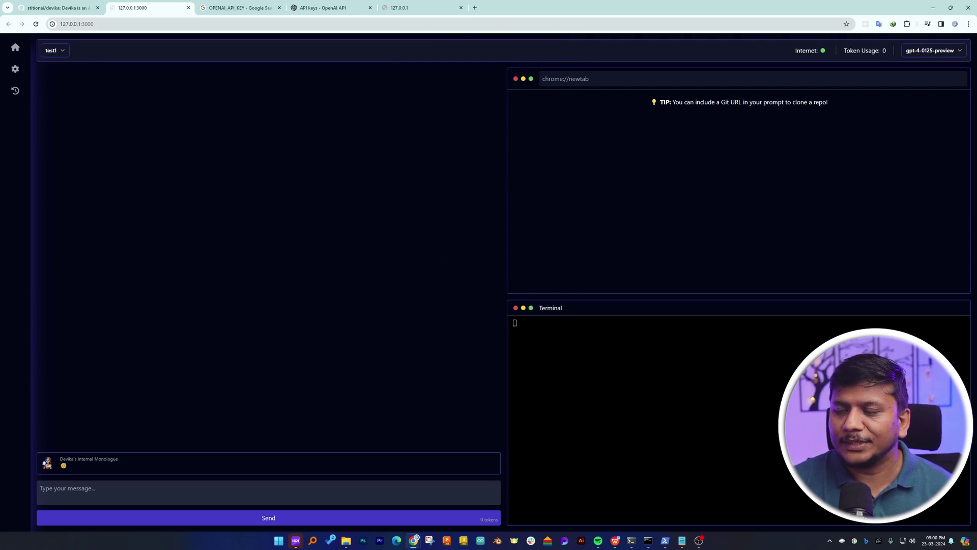
- Choose GPT-3.5 (gpt-3.5-turbo-0125) as the model for the test1 project
left_click(931, 51)
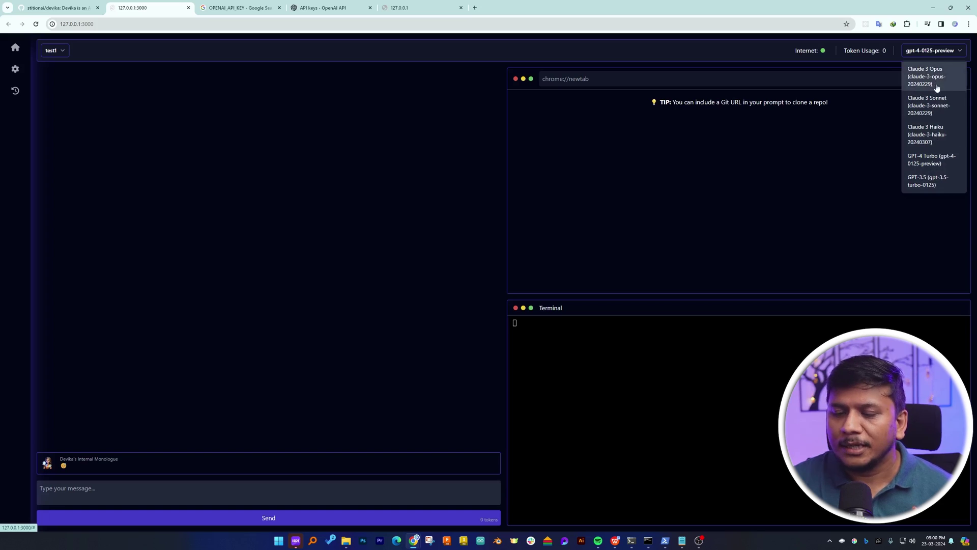
left_click(941, 183)
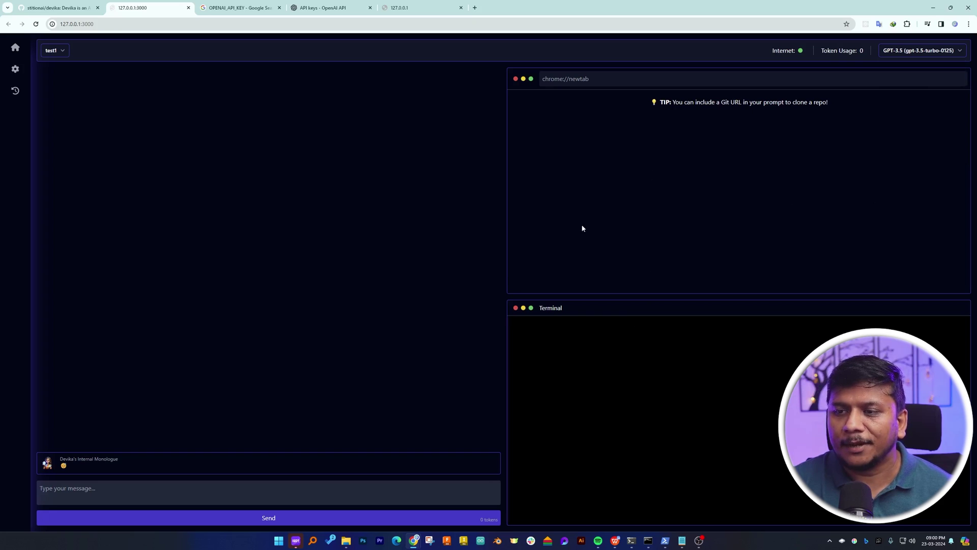
left_click(623, 80)
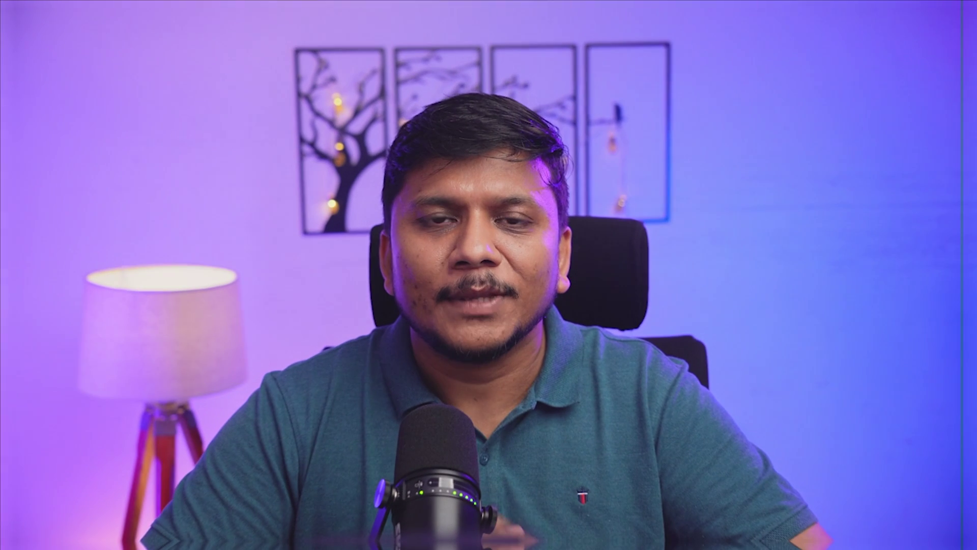